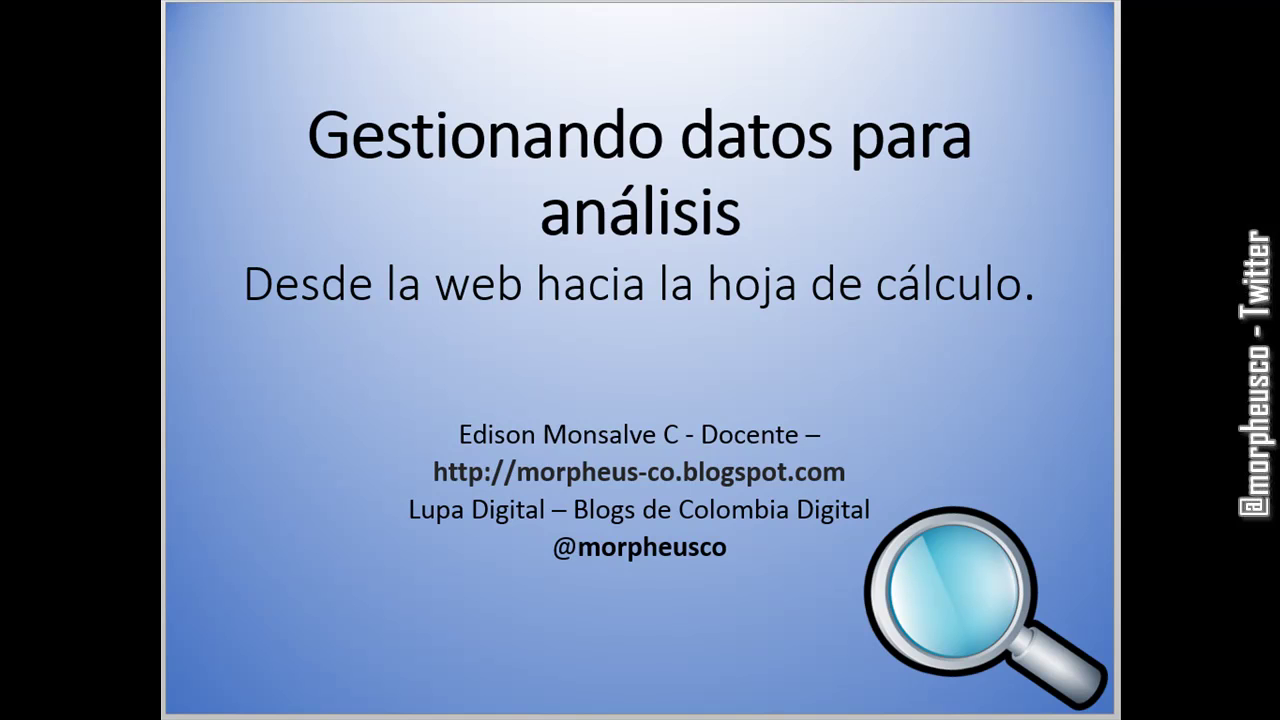
# - Advance to the 'Datos y archivos planos para análisis' slide, briefly magnifying its first bullet
pyautogui.press('Right')
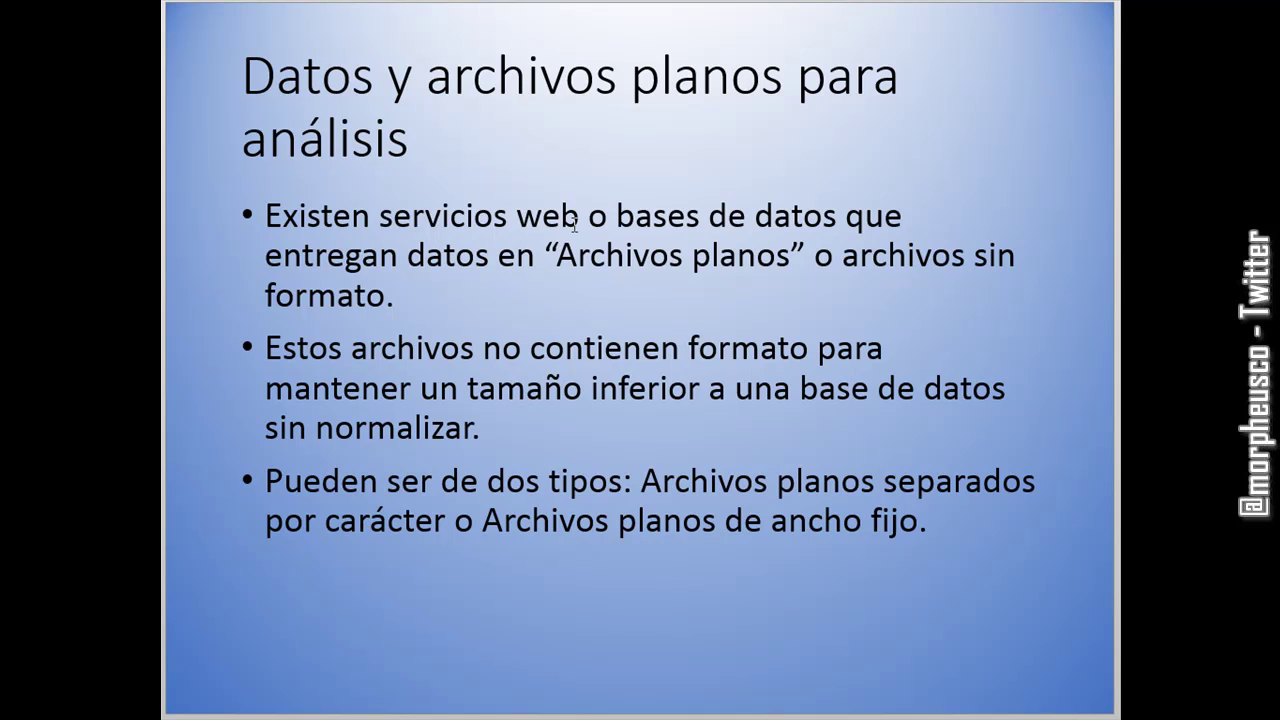
pyautogui.press('super+plus')
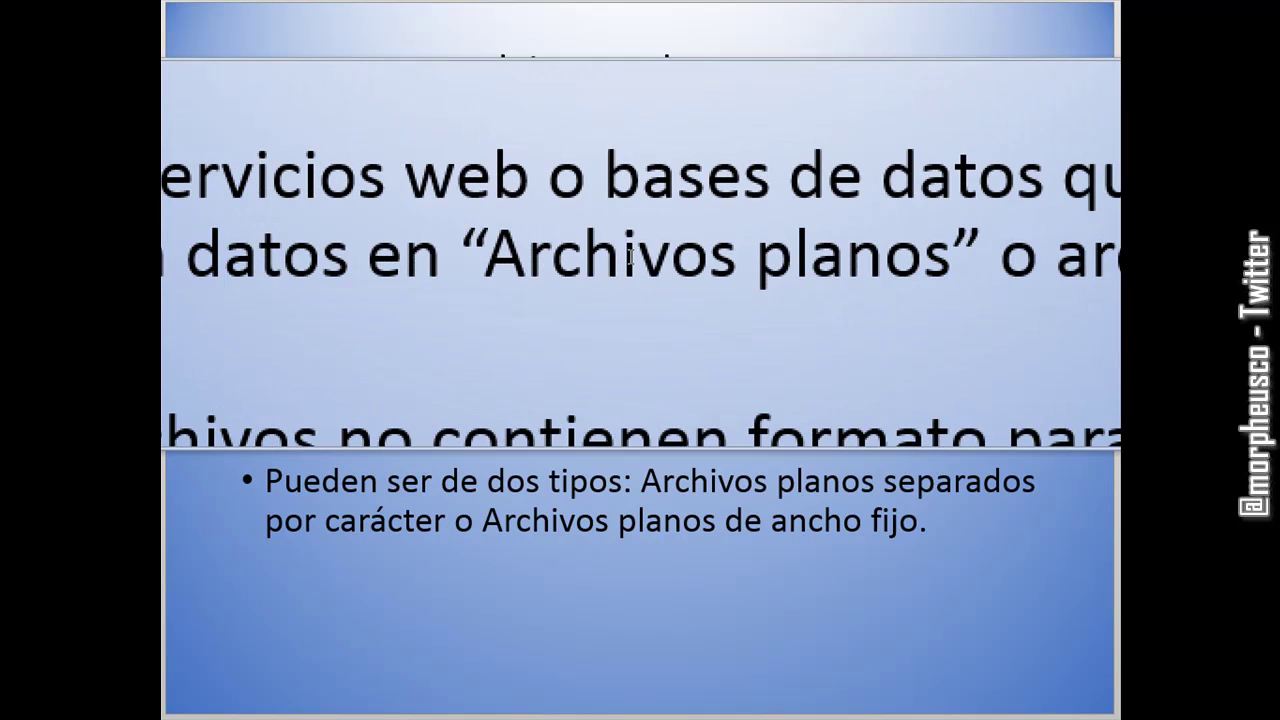
pyautogui.press('super+Escape')
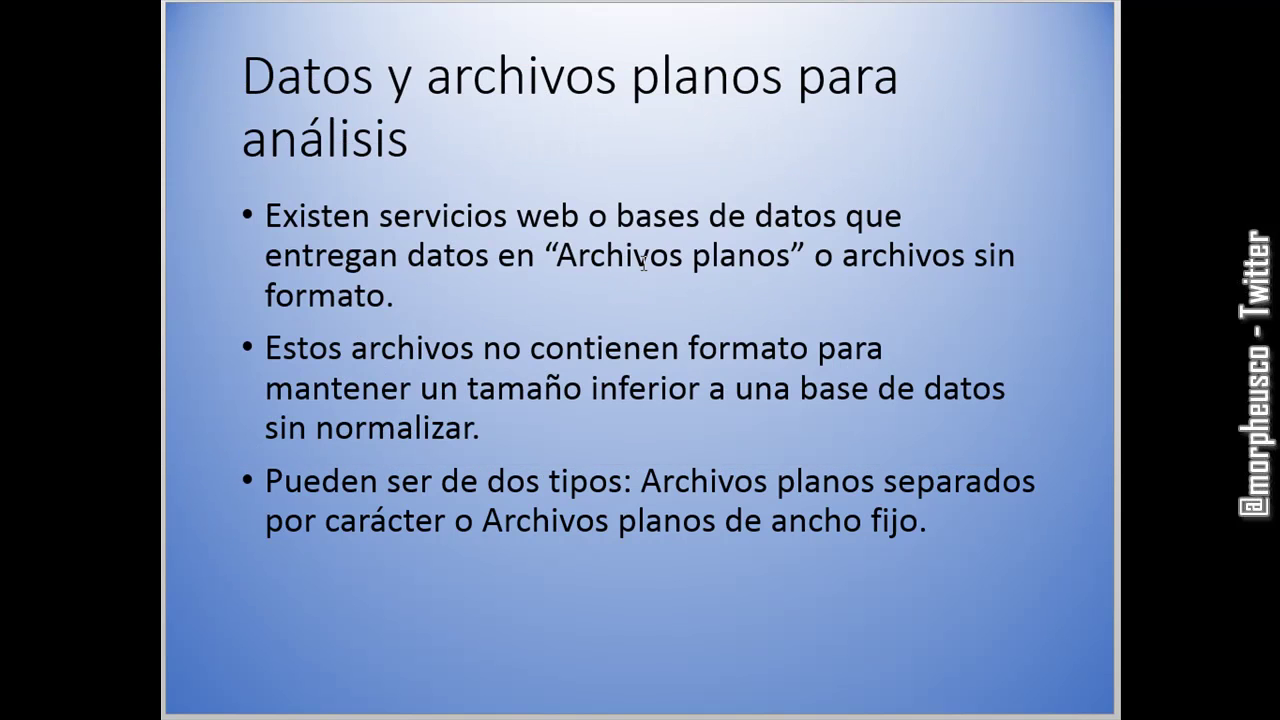
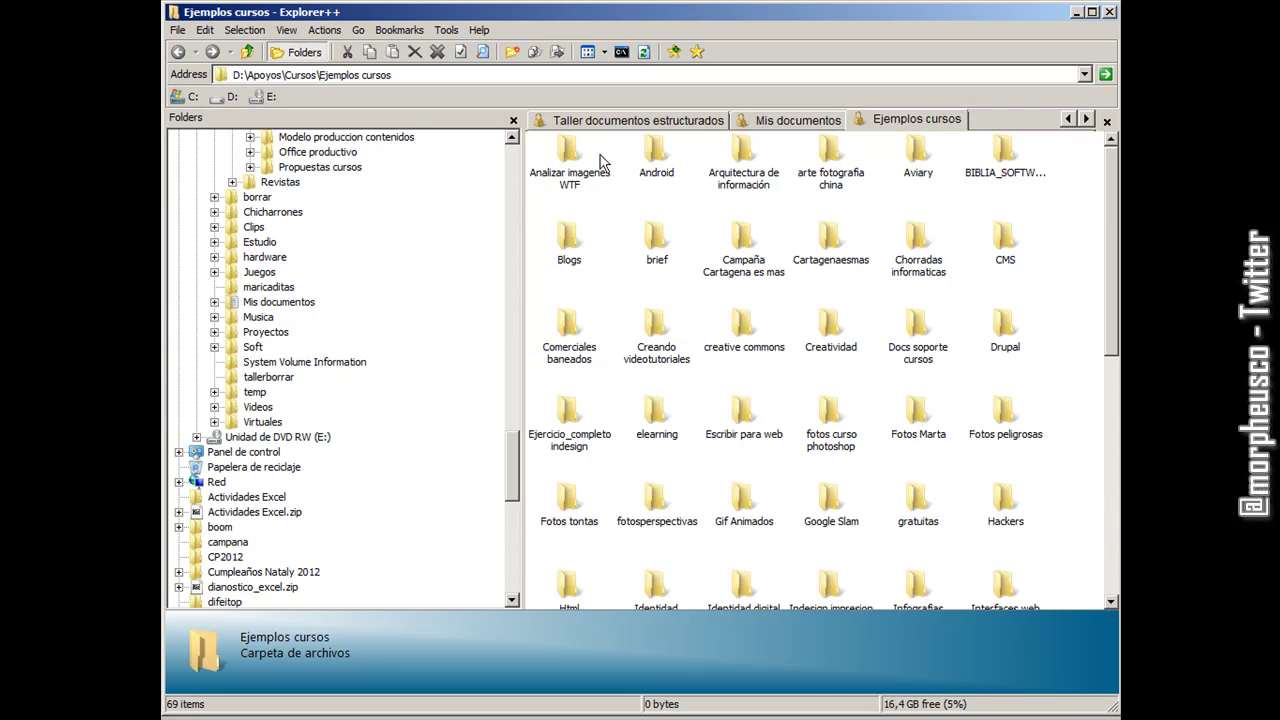
# - Open the Archivos de ejemplo folder tab and scroll its file list down to Texto Delimitado.txt
pyautogui.click(1067, 120)
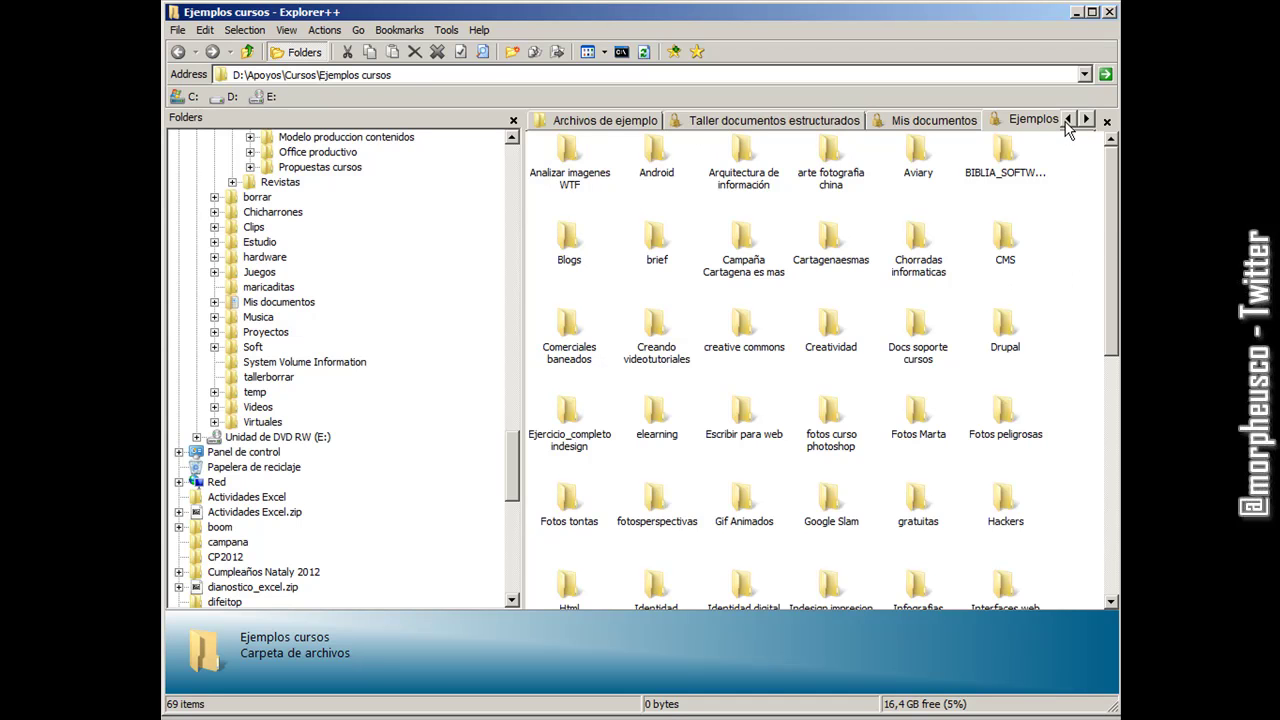
pyautogui.click(597, 122)
pyautogui.moveTo(1112, 263); pyautogui.dragTo(1107, 532)
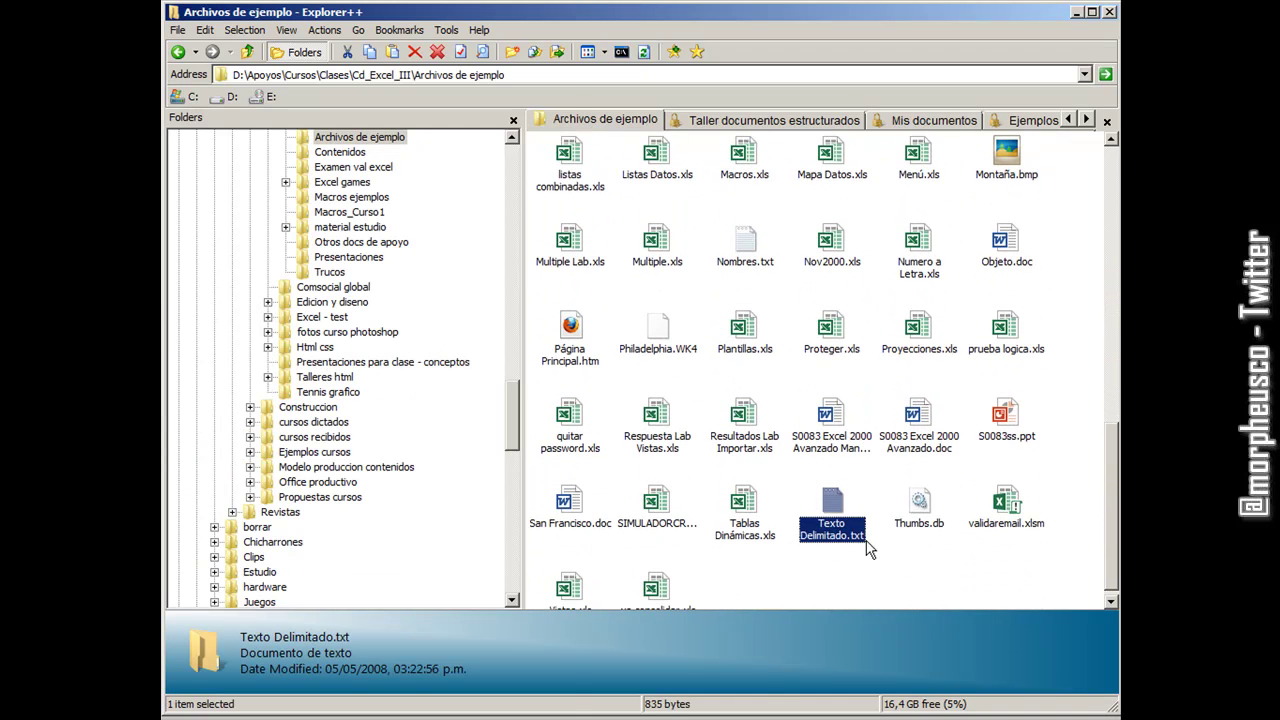
pyautogui.doubleClick(831, 512)
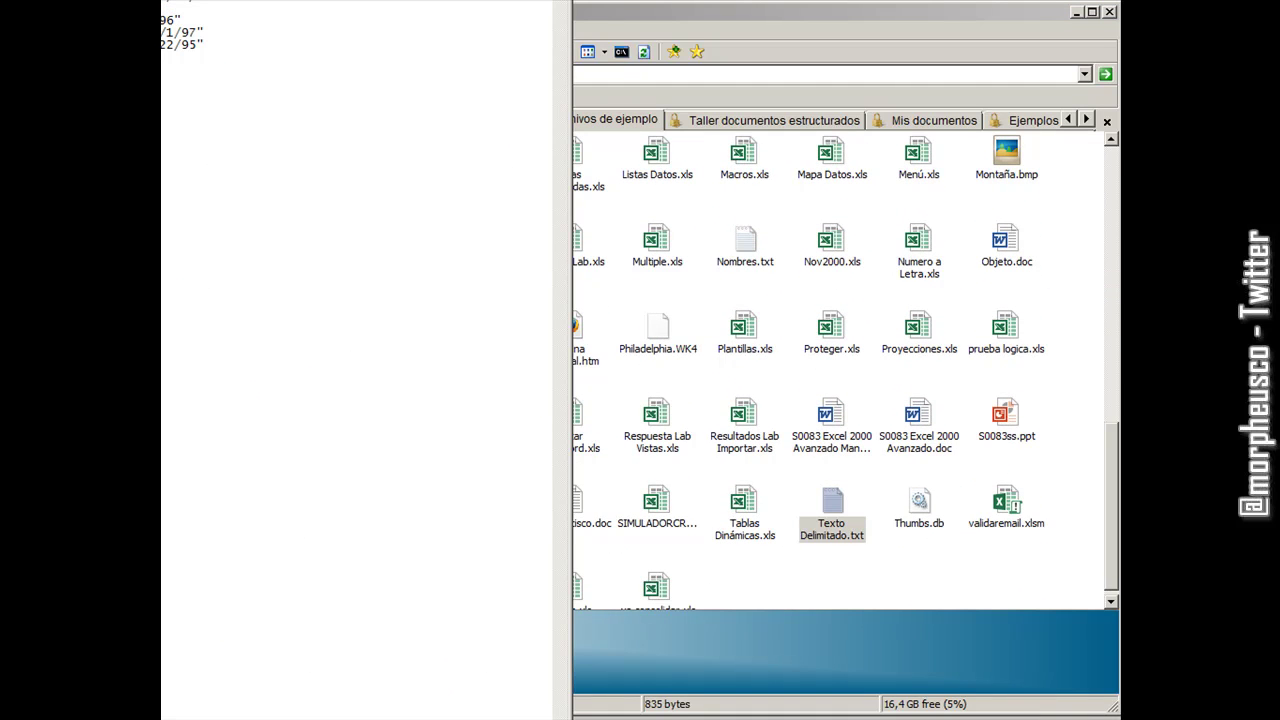
pyautogui.moveTo(291, 86); pyautogui.dragTo(291, 188)
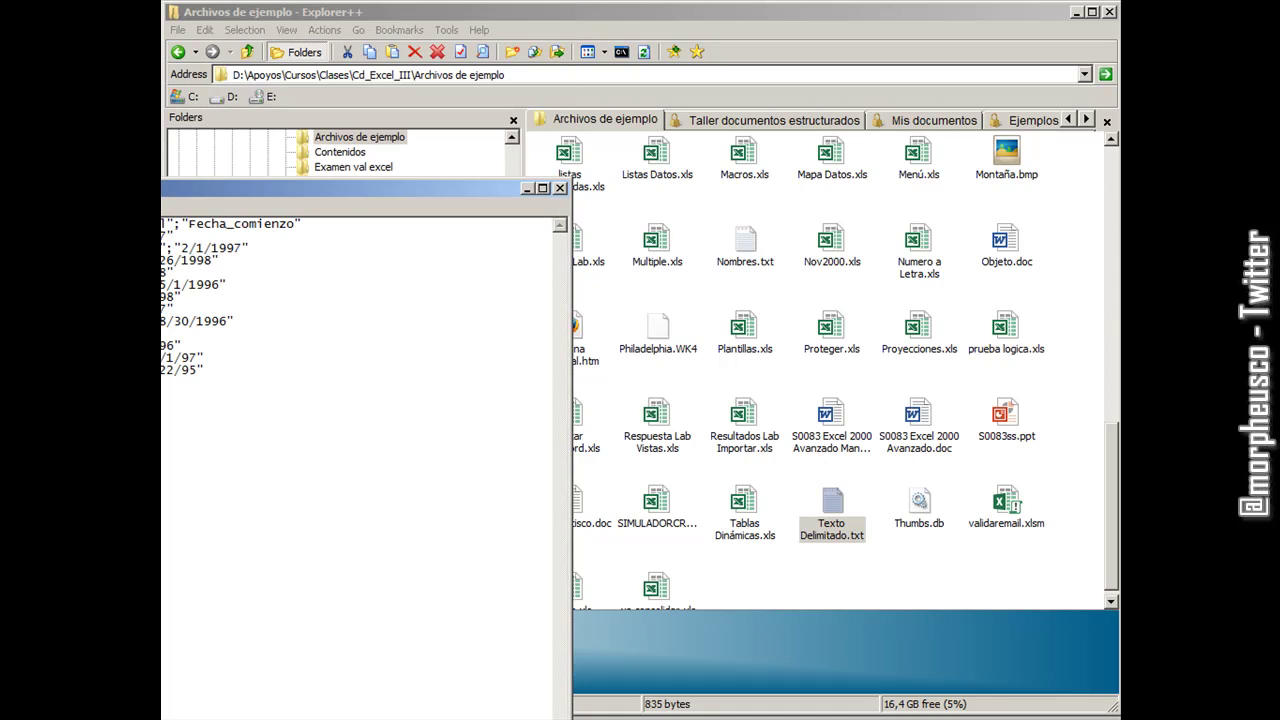
pyautogui.moveTo(425, 186); pyautogui.dragTo(509, 53)
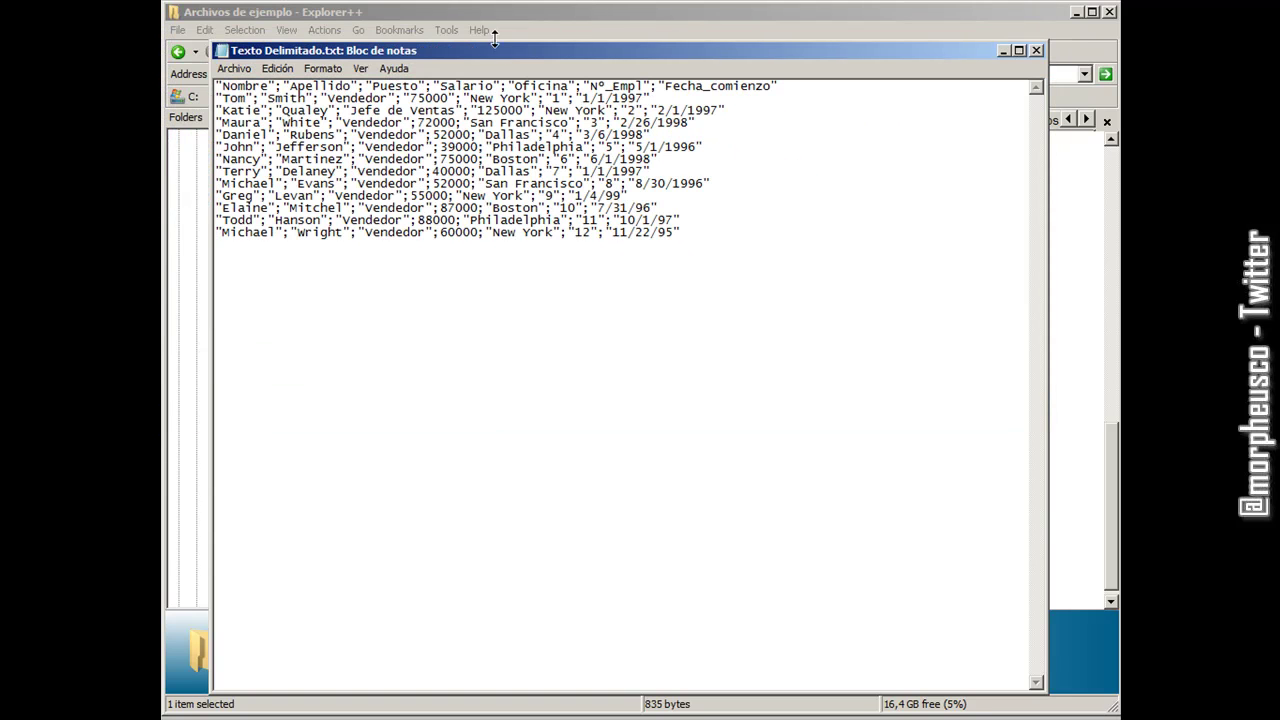
pyautogui.moveTo(498, 50); pyautogui.dragTo(500, 343)
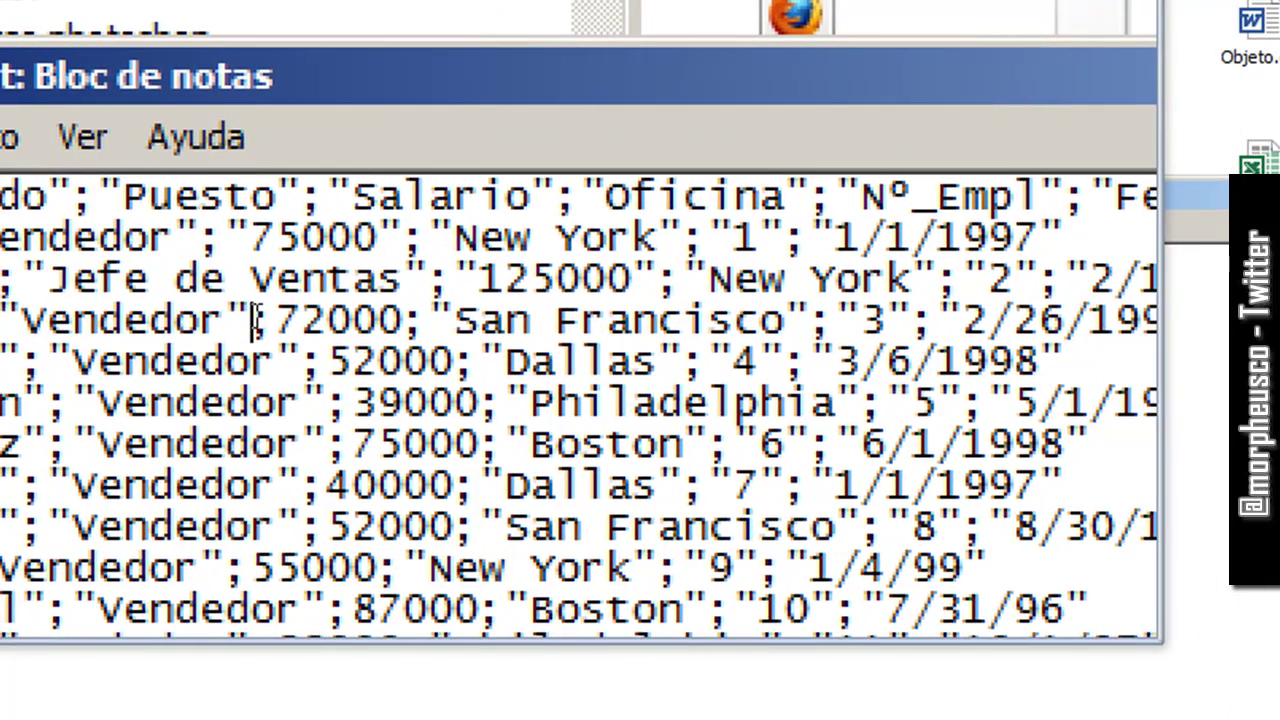
pyautogui.moveTo(248, 318); pyautogui.dragTo(350, 301)
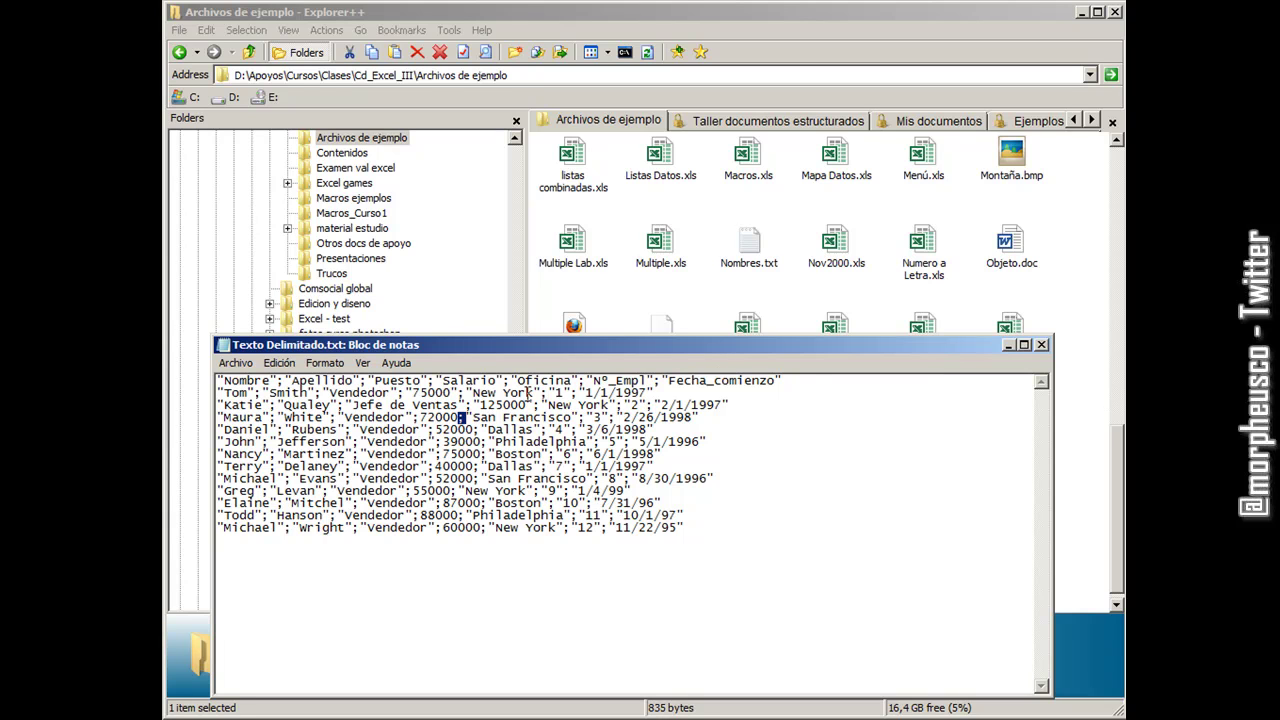
pyautogui.click(1041, 346)
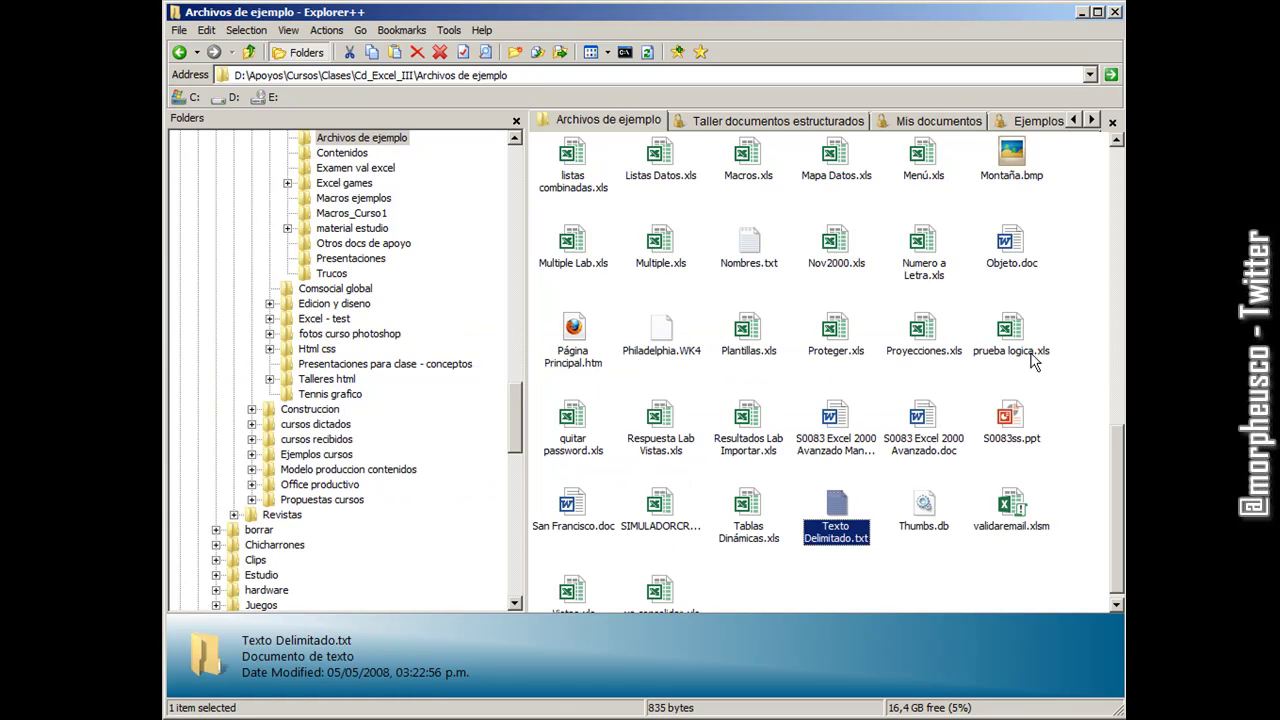
pyautogui.scroll(3, 1117, 168)
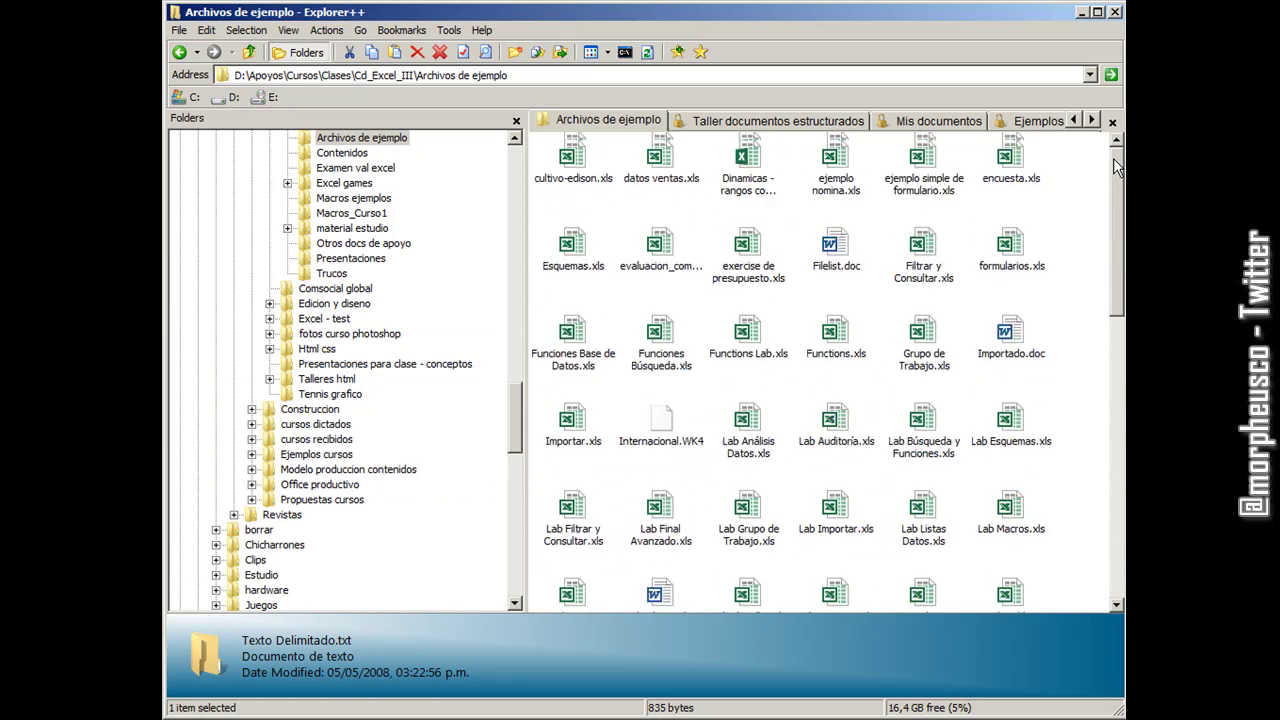
pyautogui.scroll(3, 1117, 168)
pyautogui.click(668, 168)
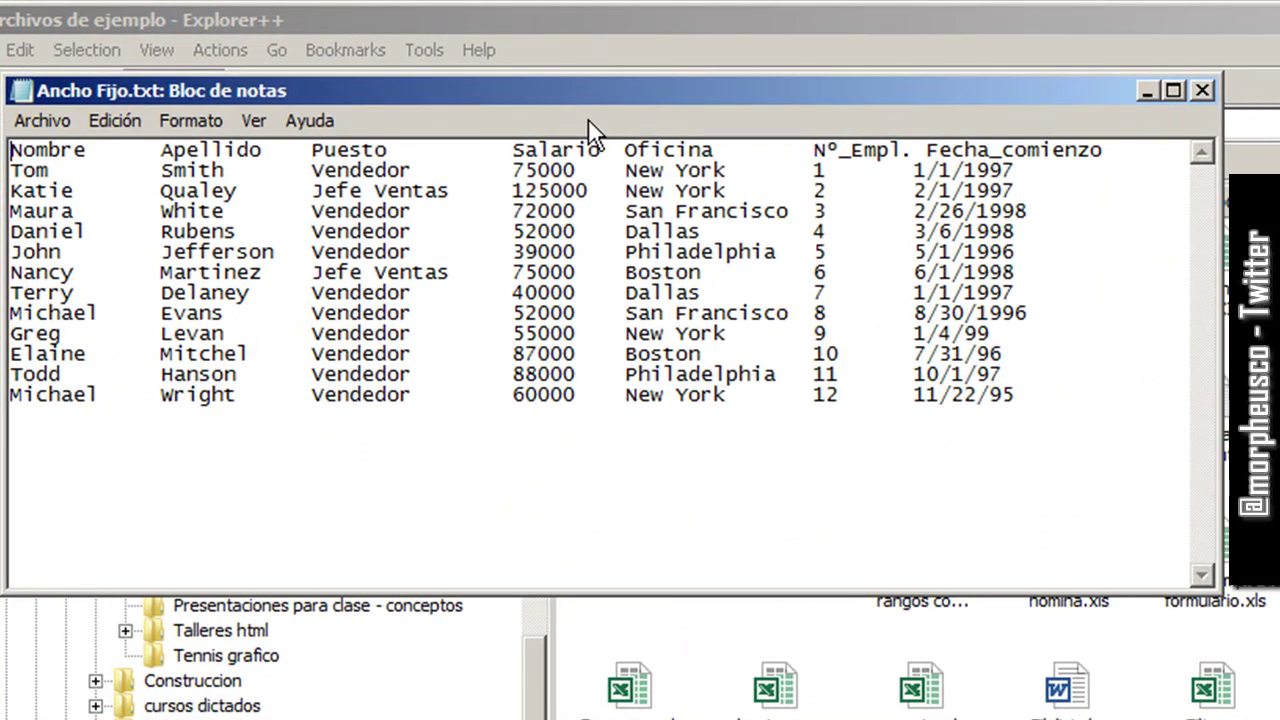
pyautogui.moveTo(611, 92); pyautogui.dragTo(785, 202)
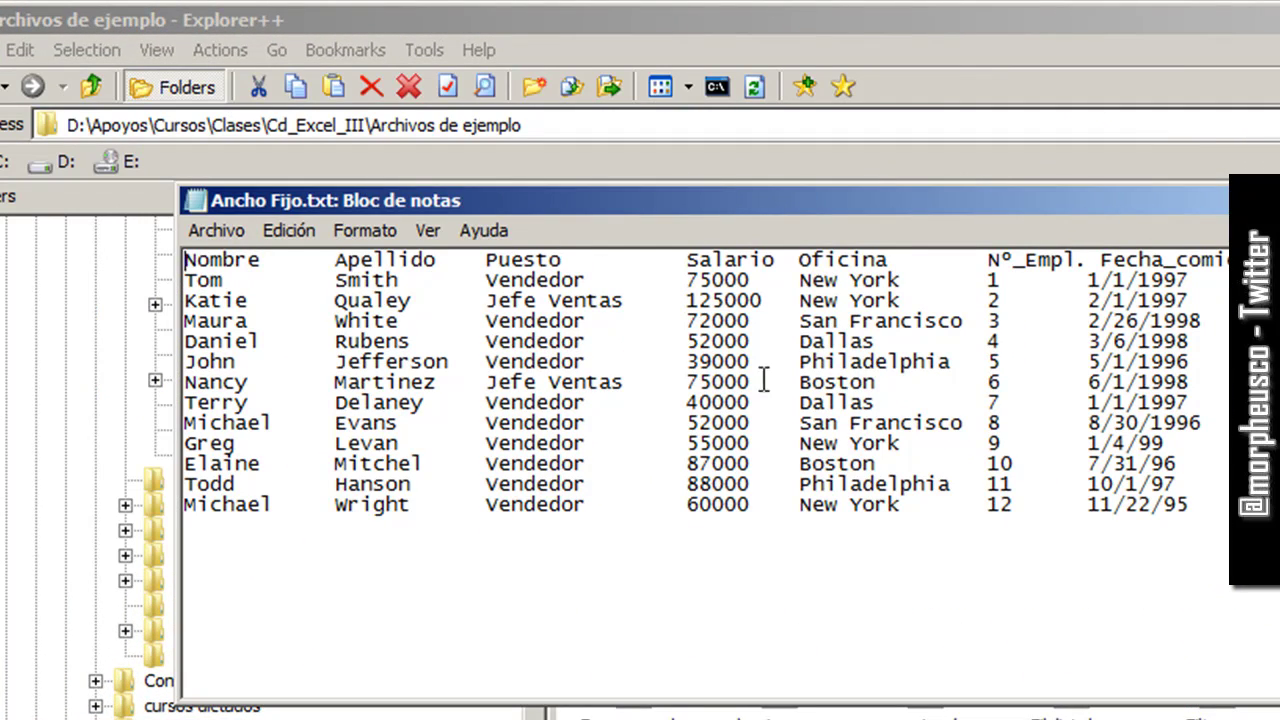
pyautogui.click(686, 259)
pyautogui.moveTo(688, 259); pyautogui.dragTo(687, 300)
pyautogui.click(687, 279)
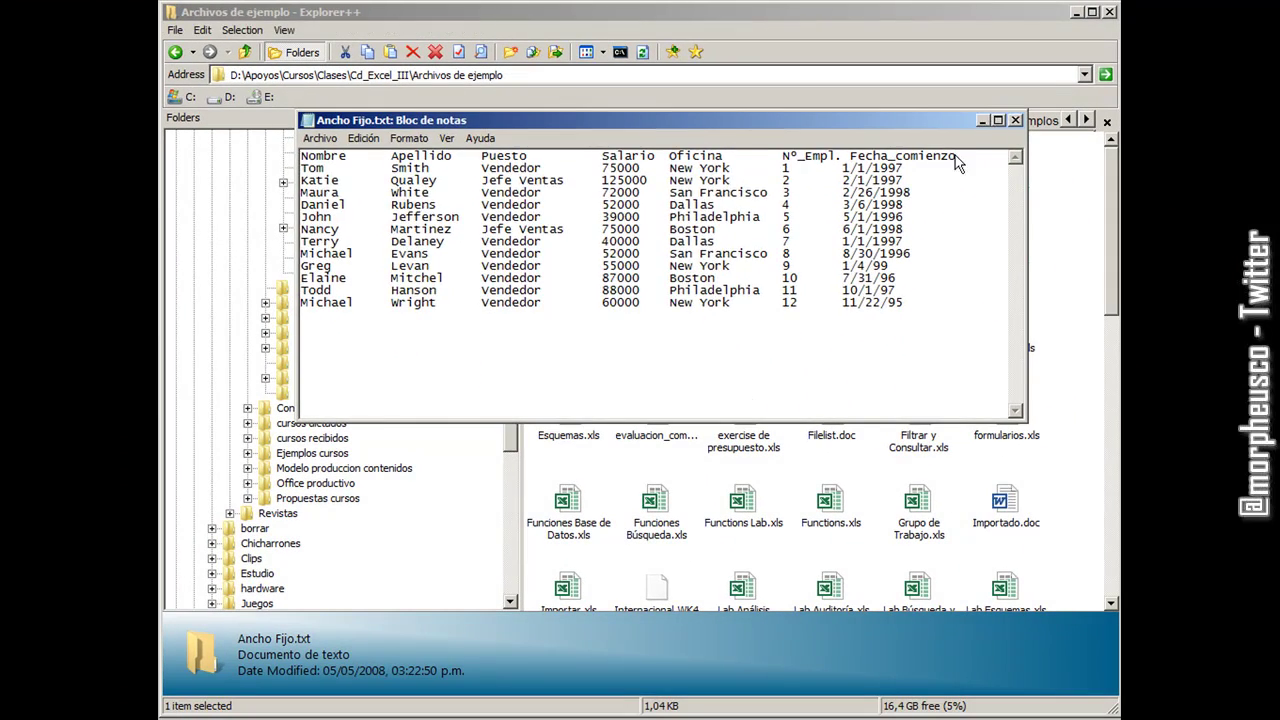
pyautogui.hotkey('alt', 'F4')
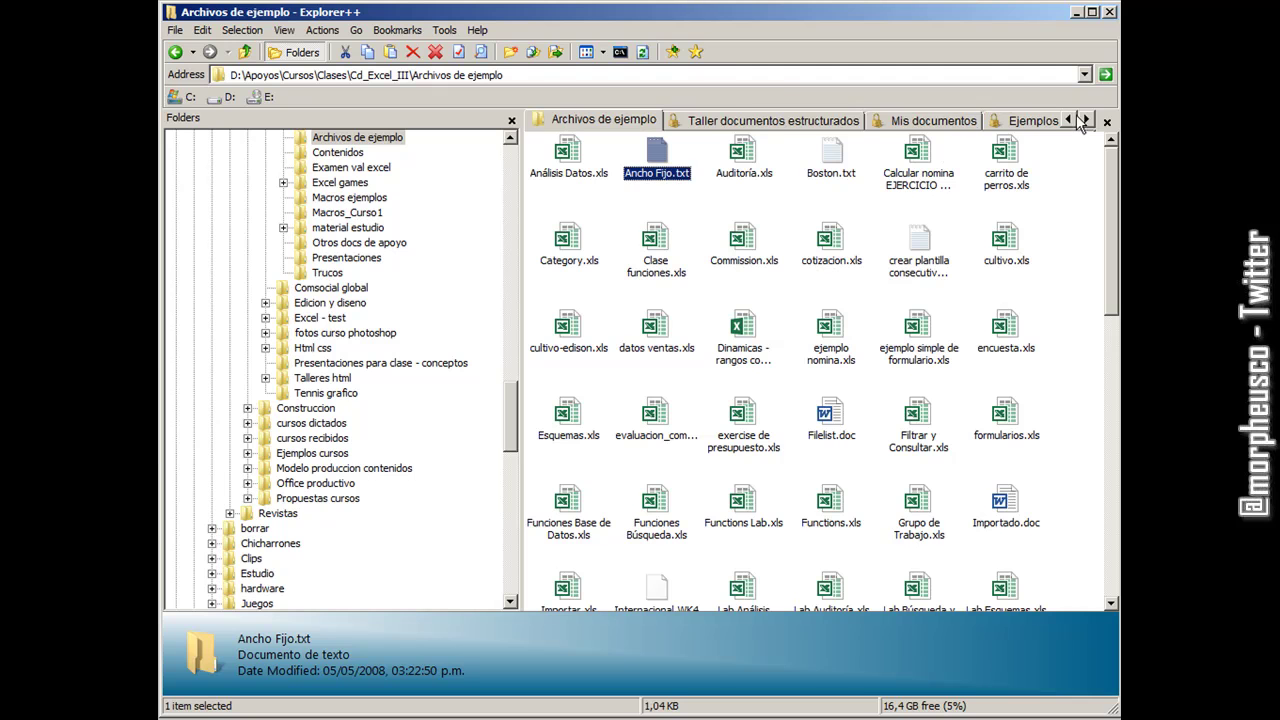
pyautogui.click(1068, 119)
# - Return to the slideshow and advance to 'Llevando la información hacia la hoja de cálculo.'
pyautogui.click(1077, 12)
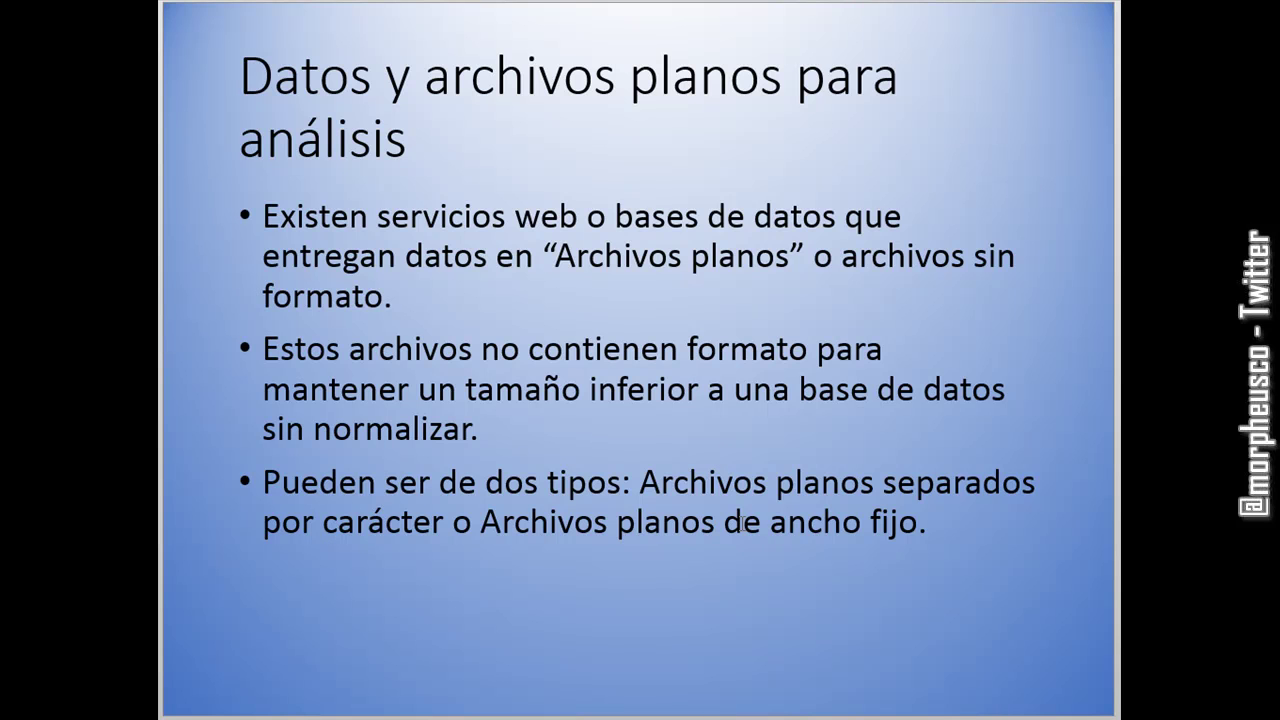
pyautogui.press('Right')
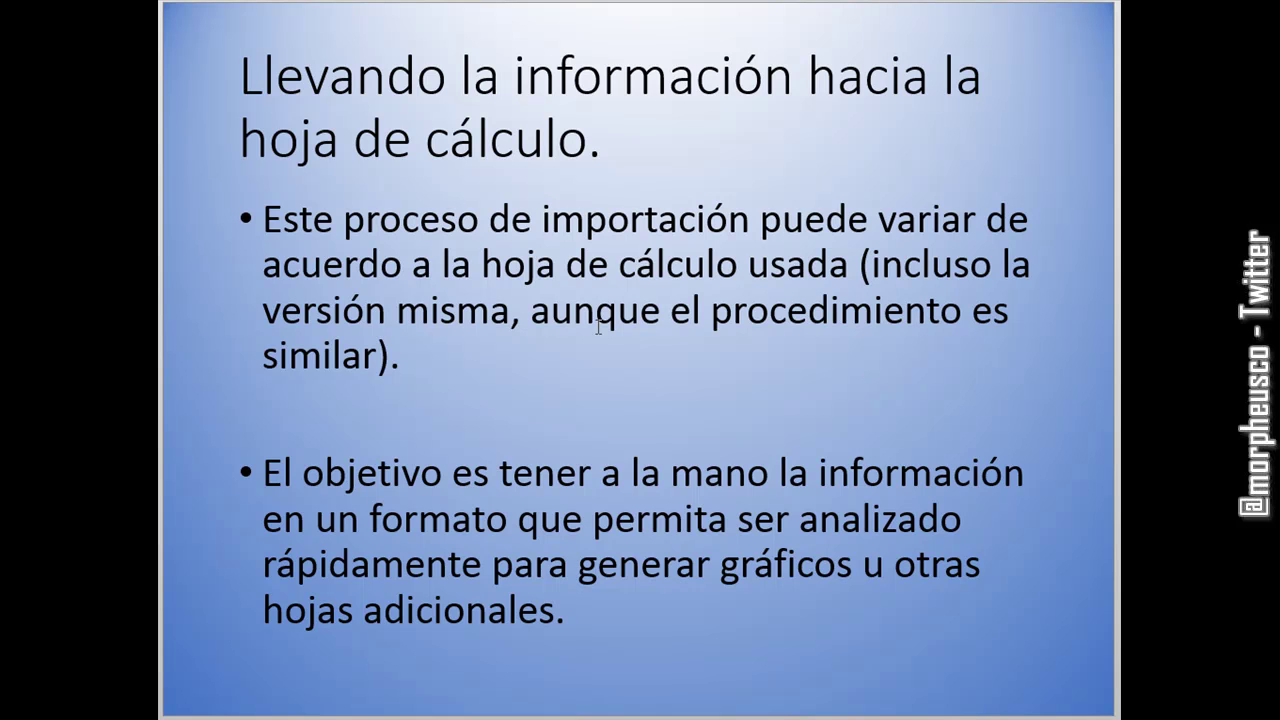
# - Advance to the 'Ejercicio planteado' slide, then move to the Google Trends search box
pyautogui.press('pagedown')
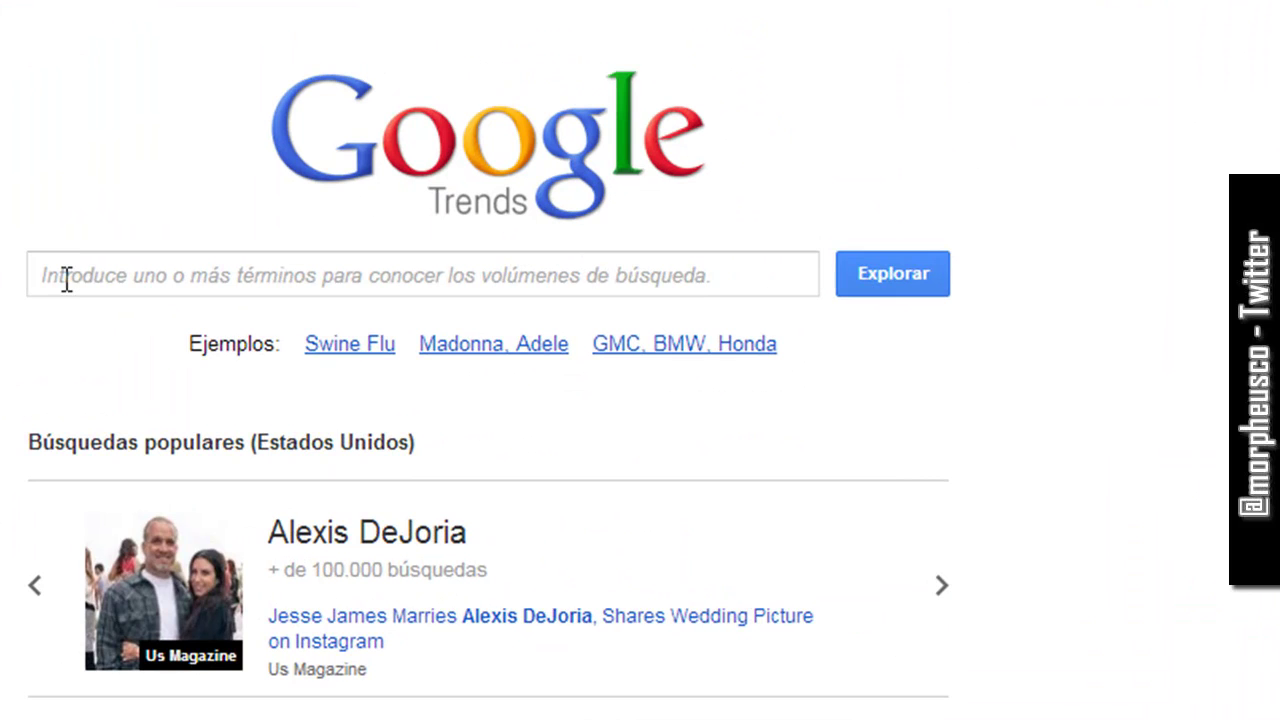
pyautogui.click(45, 278)
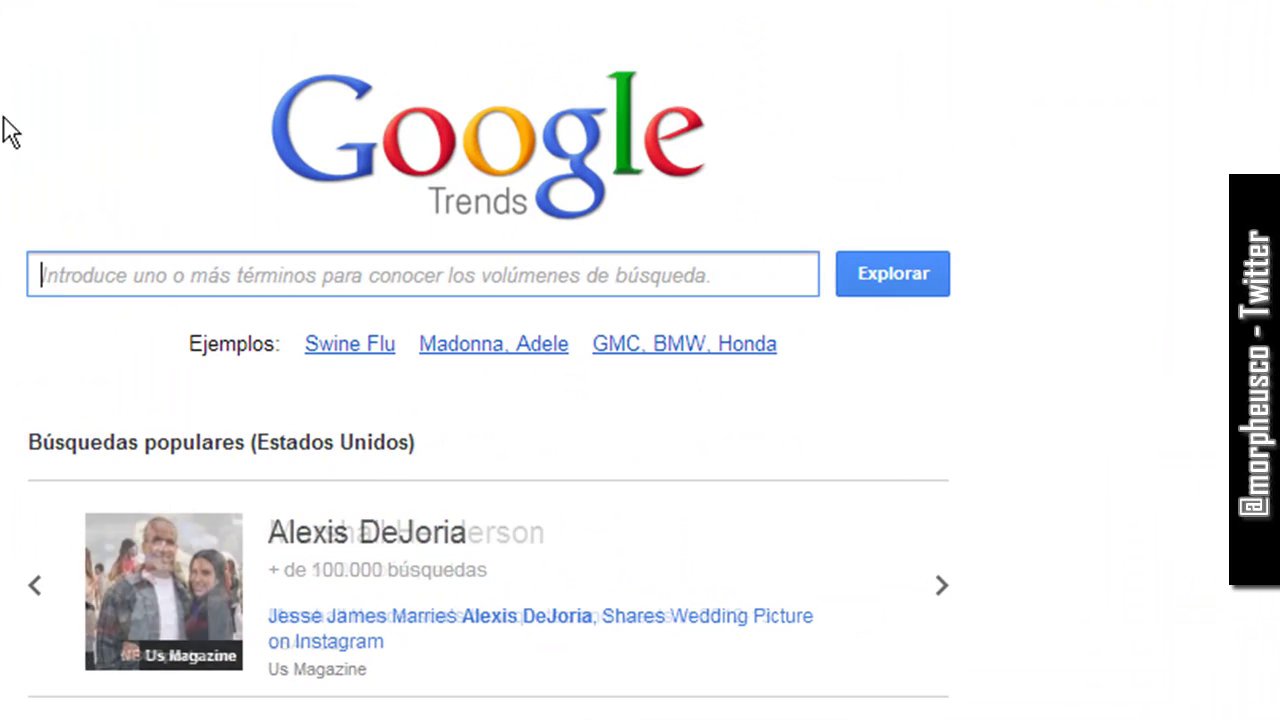
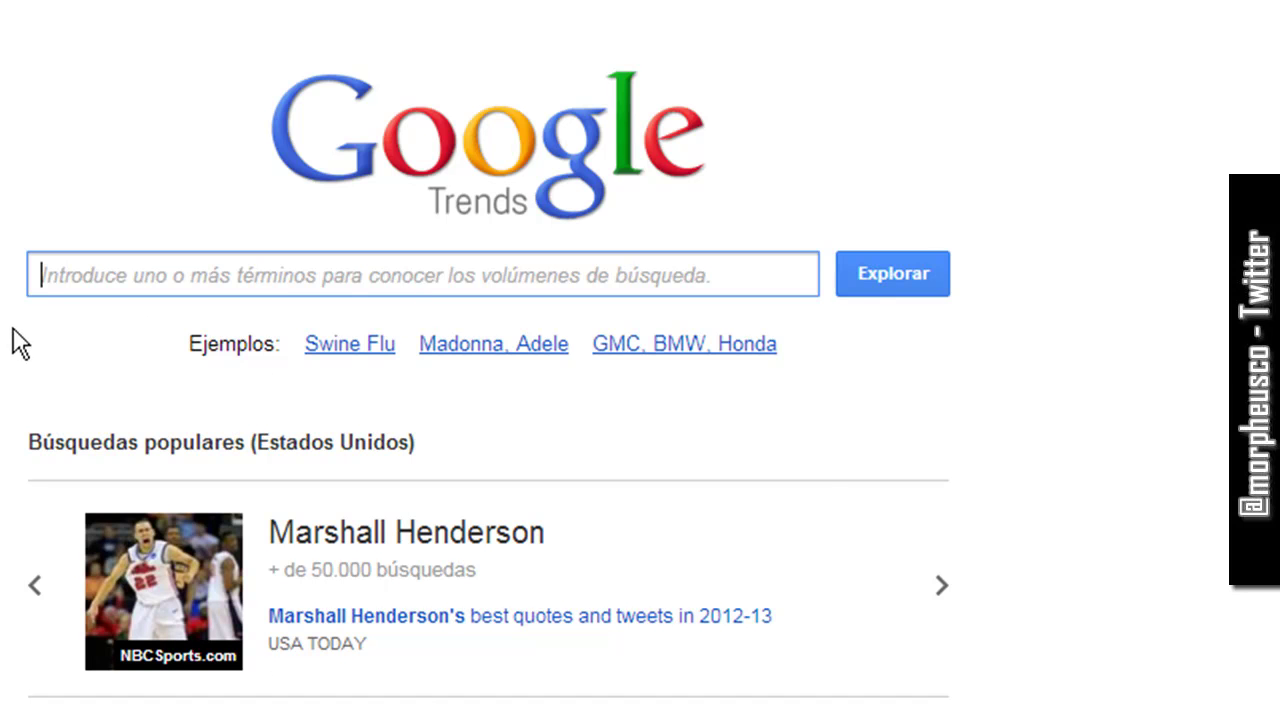
# - Enter 'android, iphone, blackberry' as the search terms to compare in Google Trends
pyautogui.click(63, 286)
pyautogui.write('android, iphone, bla')
pyautogui.write('c')
pyautogui.write('kberry')
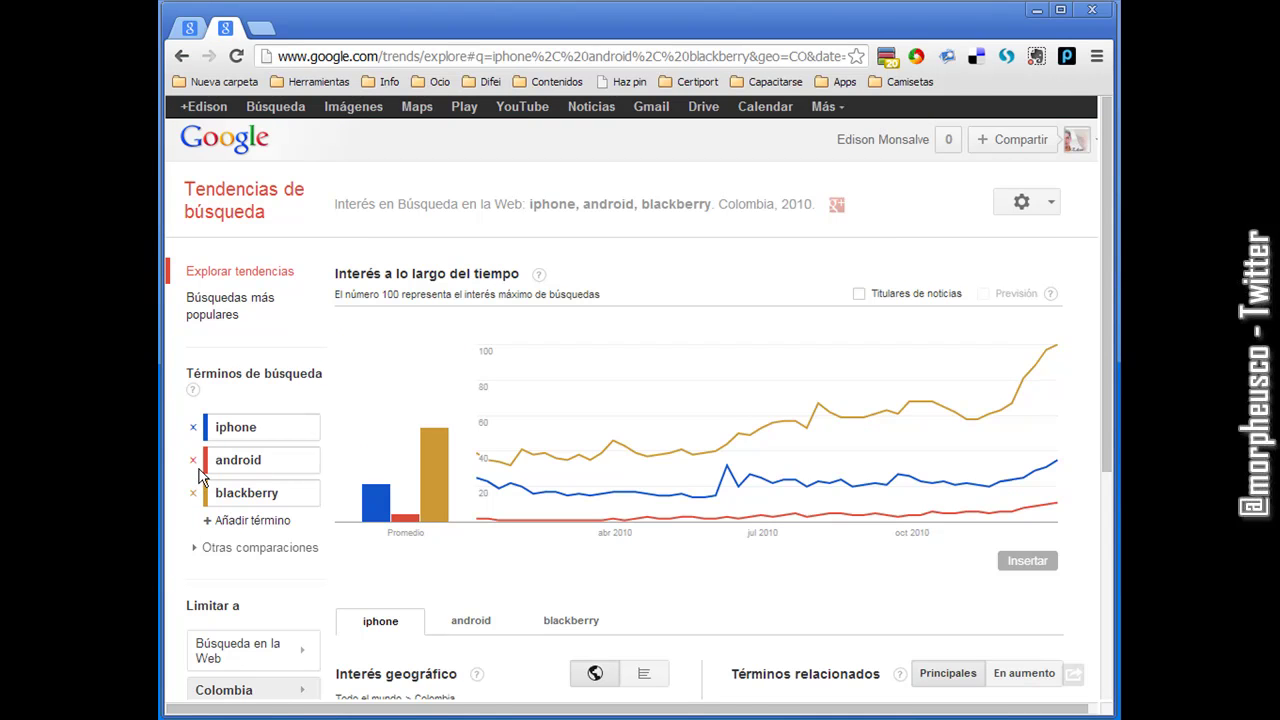
pyautogui.scroll(-1, 250, 460)
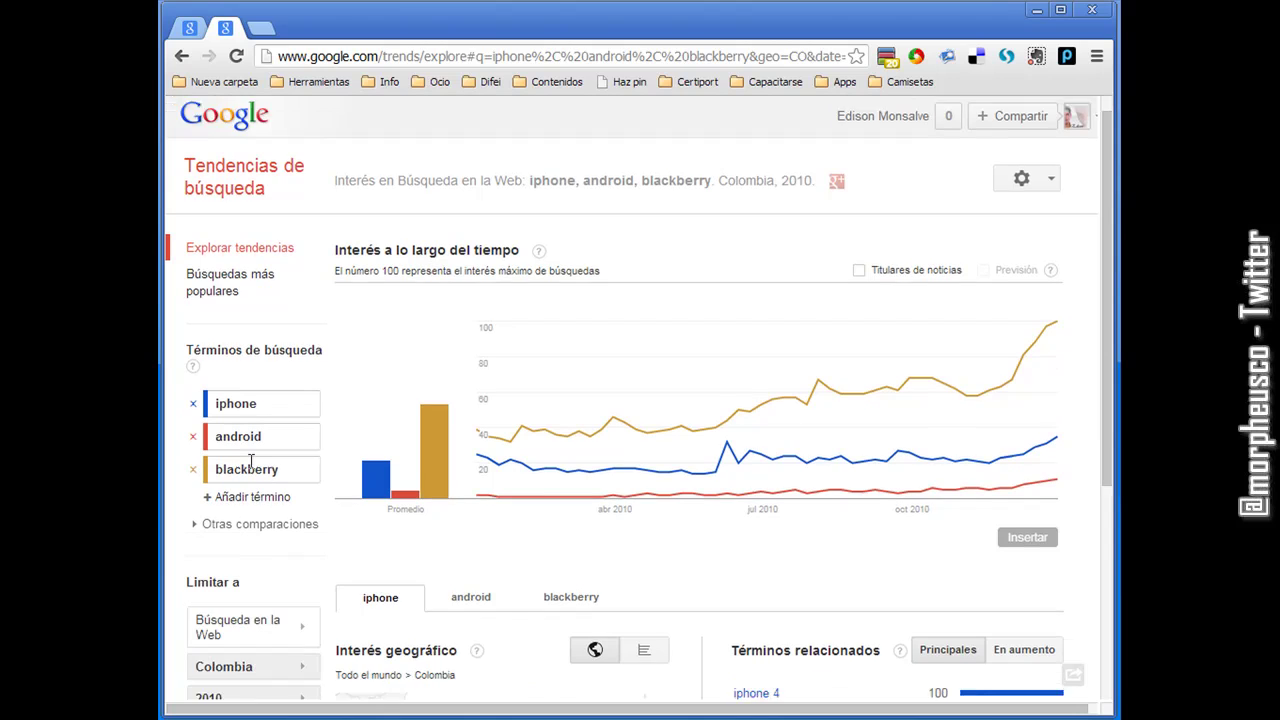
pyautogui.scroll(-1, 250, 460)
pyautogui.scroll(-3, 246, 437)
pyautogui.scroll(-2, 243, 311)
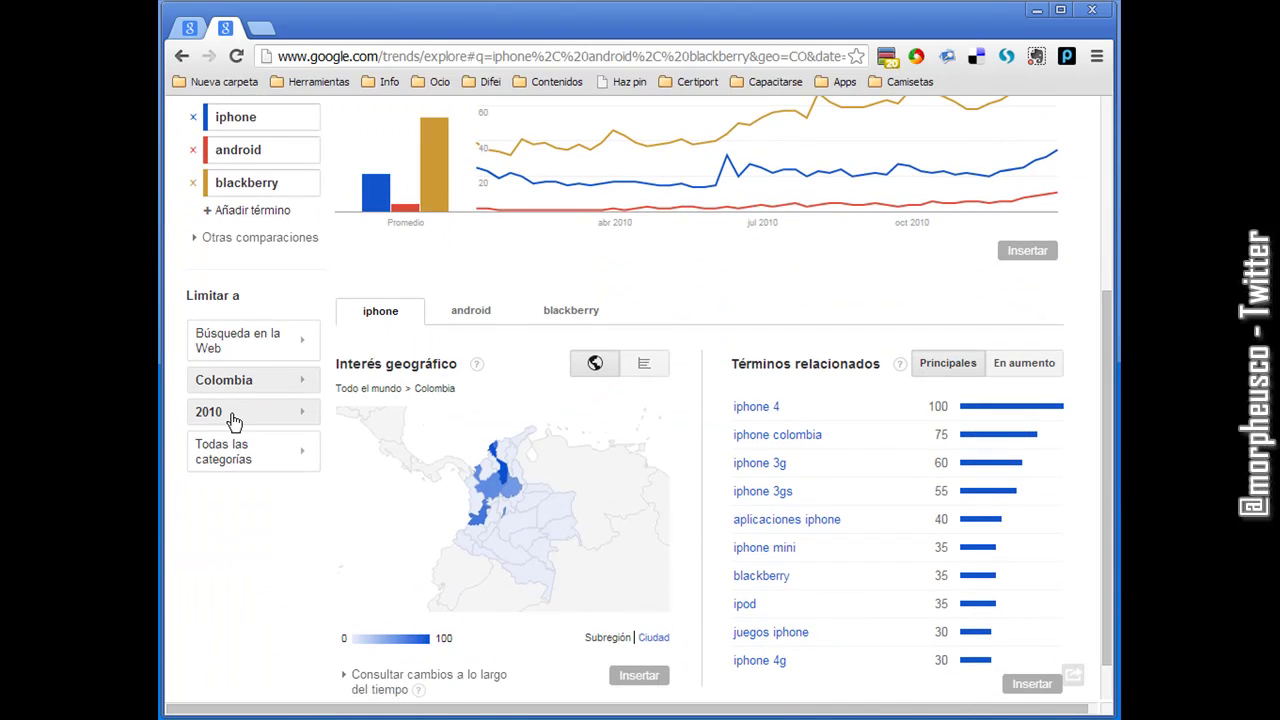
pyautogui.click(297, 382)
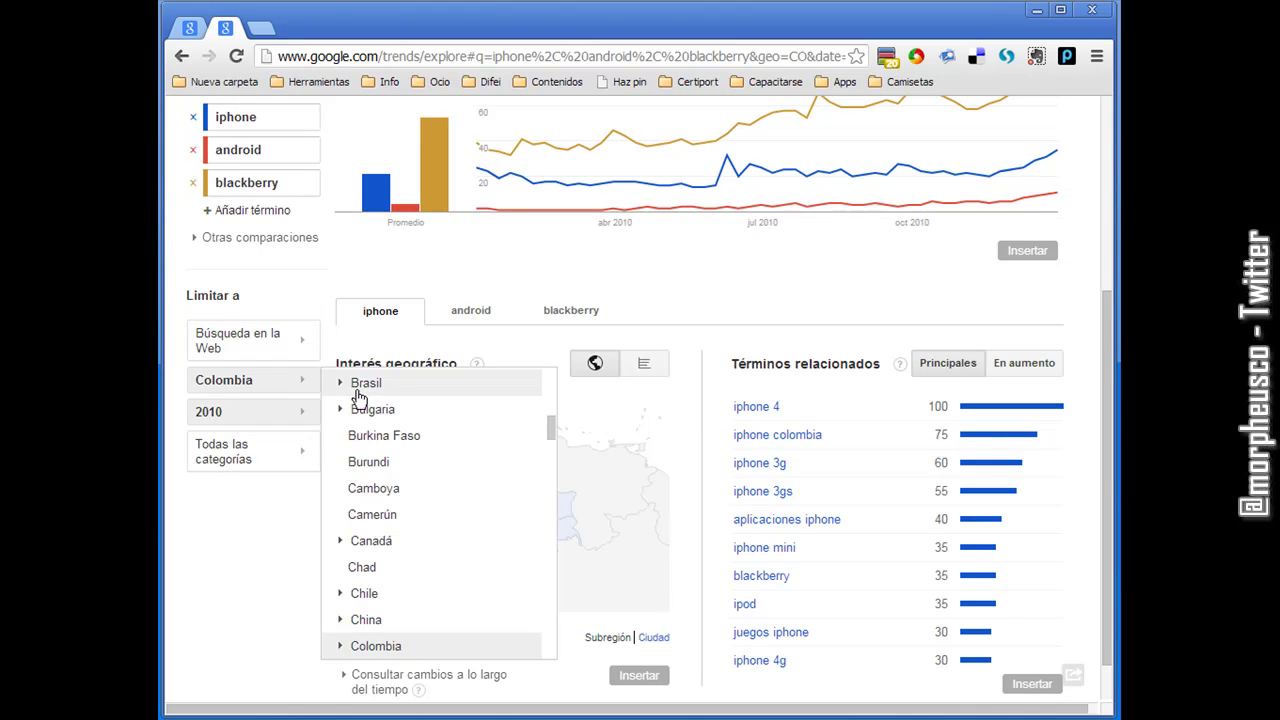
pyautogui.click(285, 548)
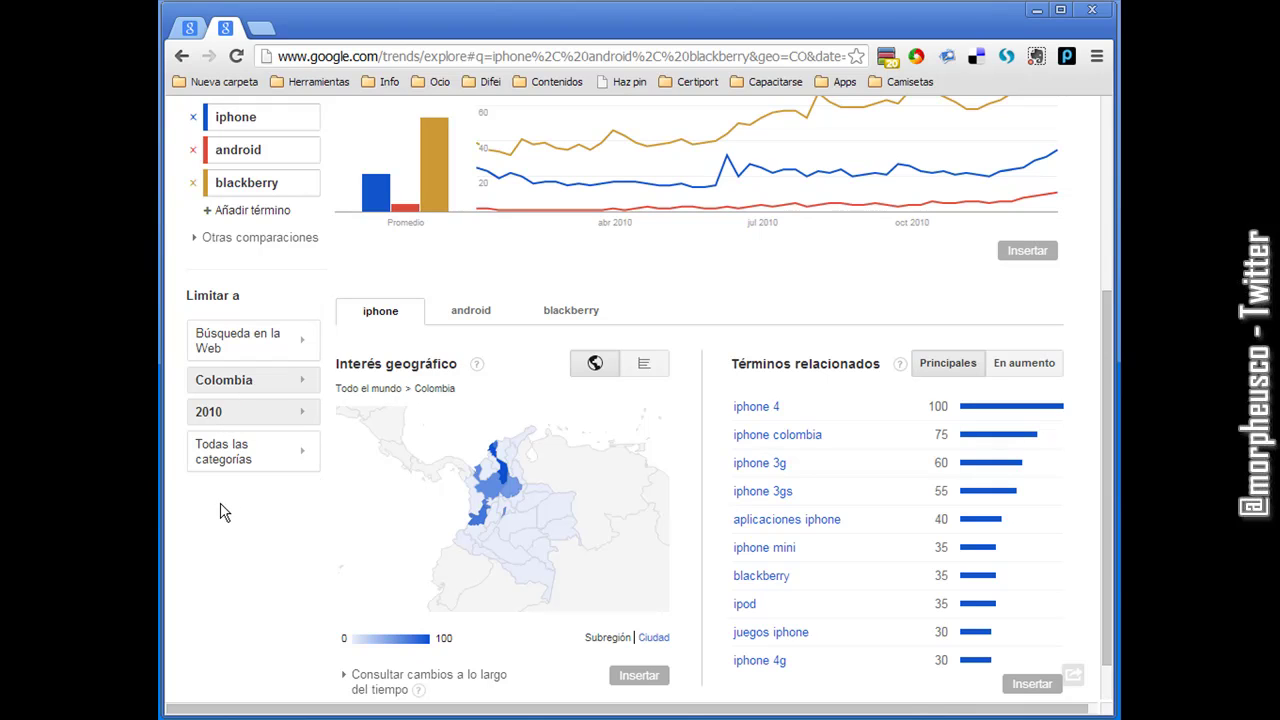
pyautogui.scroll(3, 503, 300)
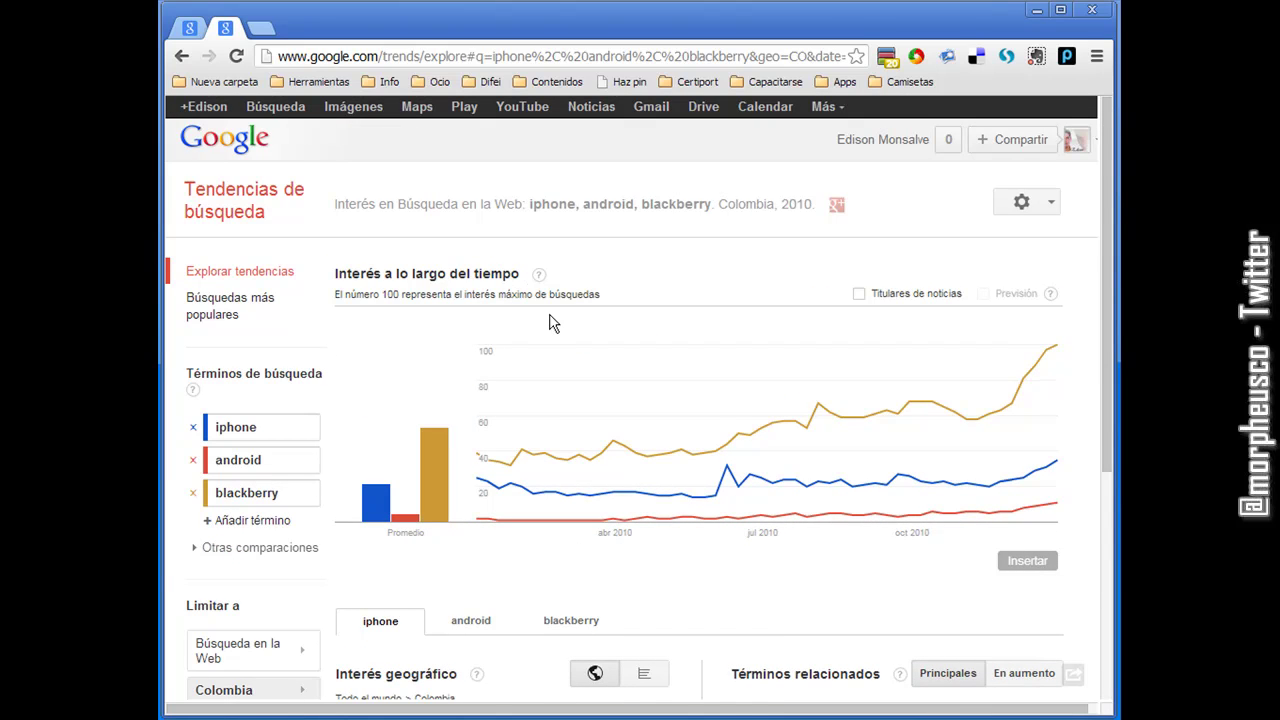
pyautogui.scroll(-1, 727, 289)
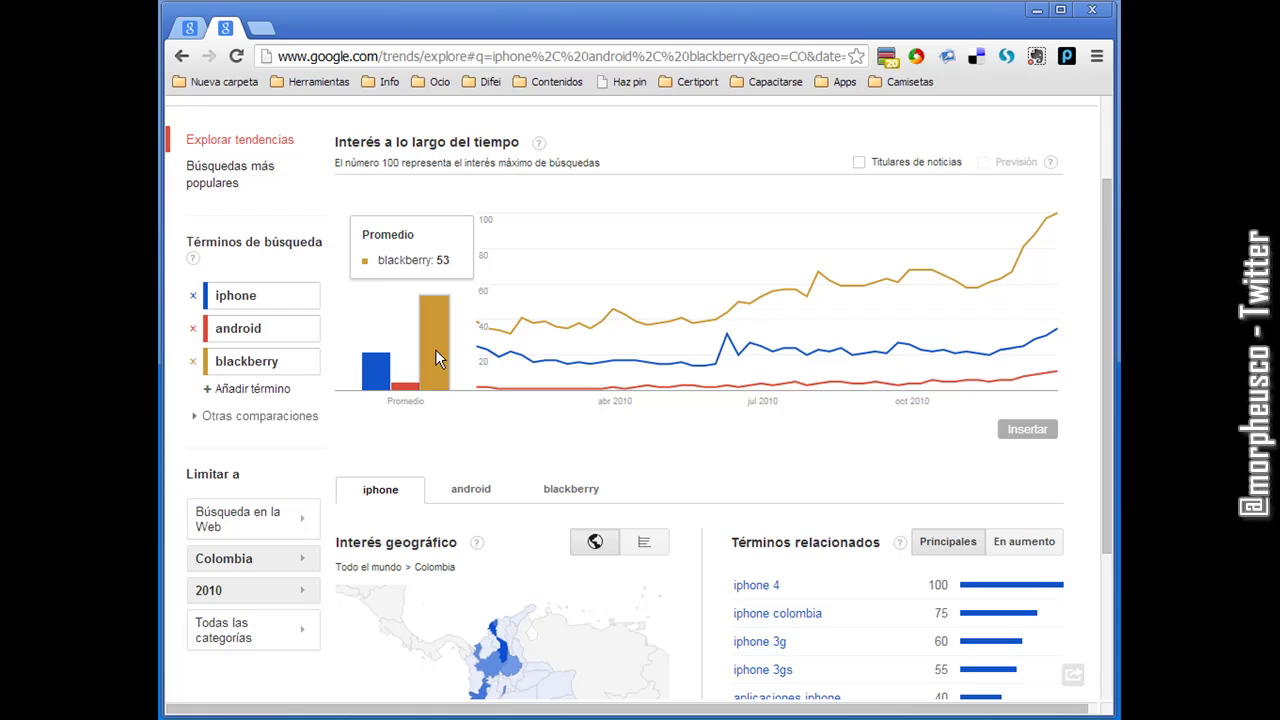
pyautogui.moveTo(875, 282)
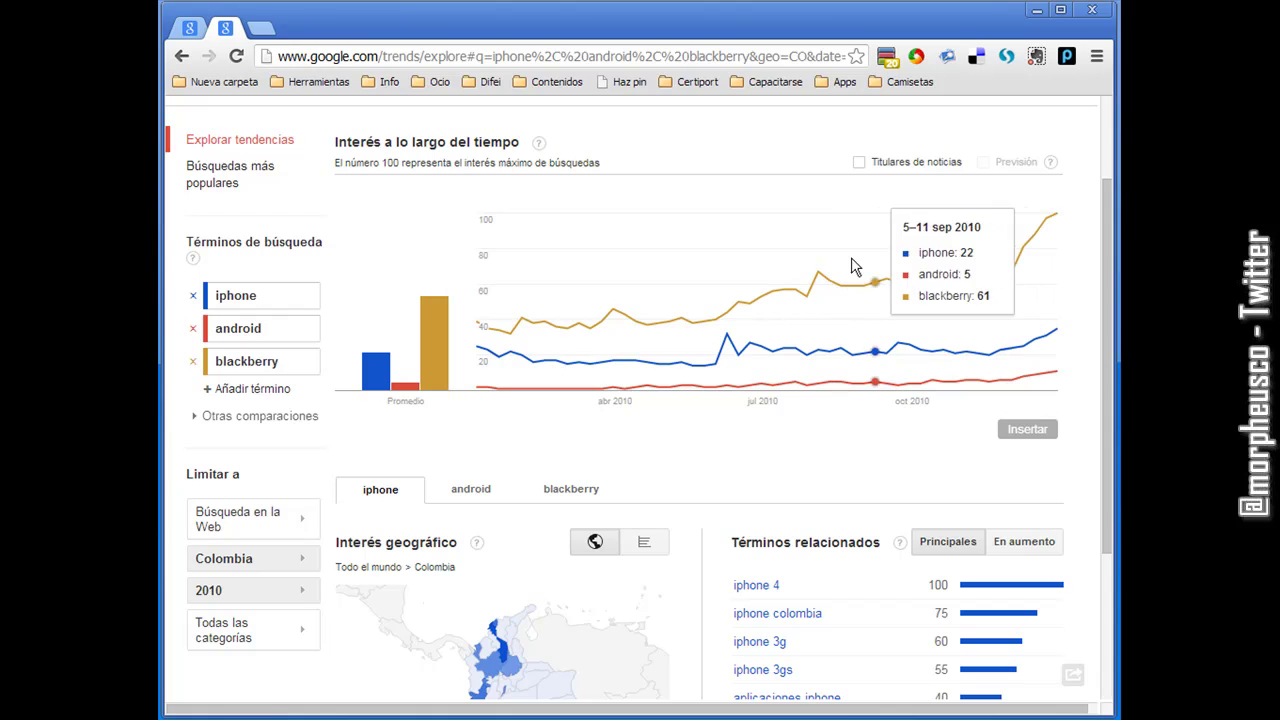
pyautogui.scroll(-3, 805, 283)
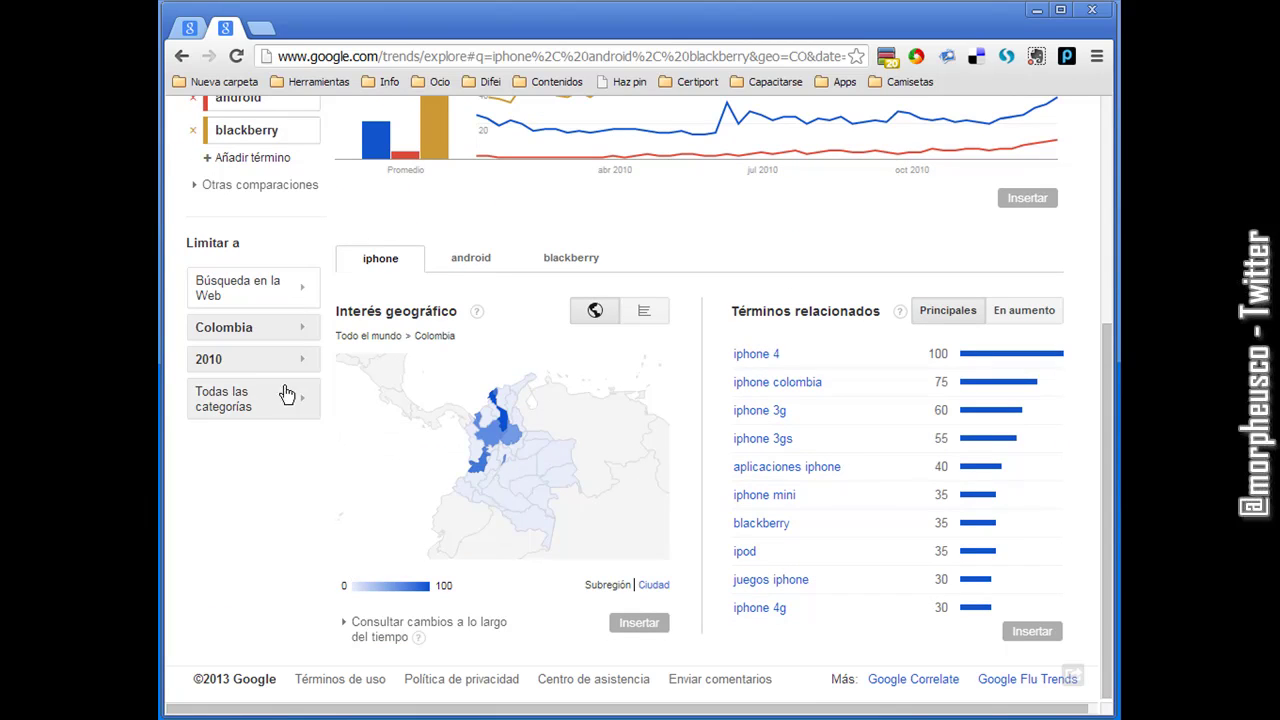
pyautogui.click(659, 312)
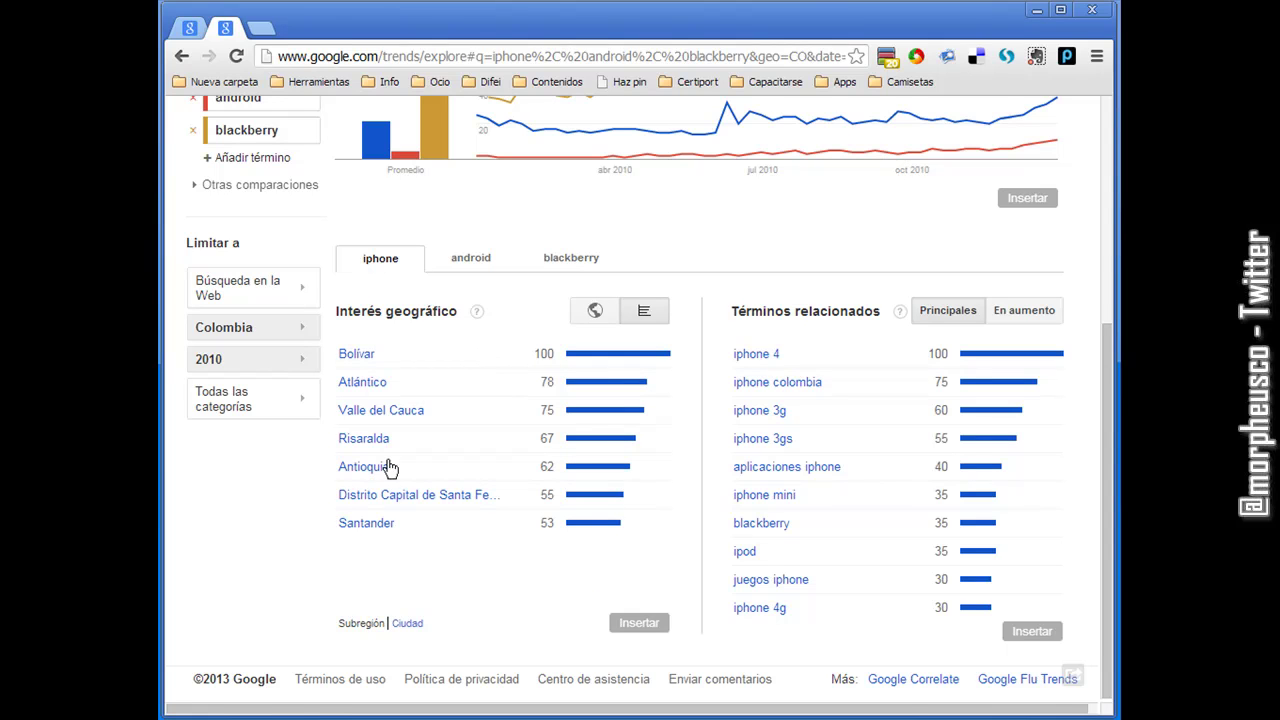
pyautogui.click(491, 262)
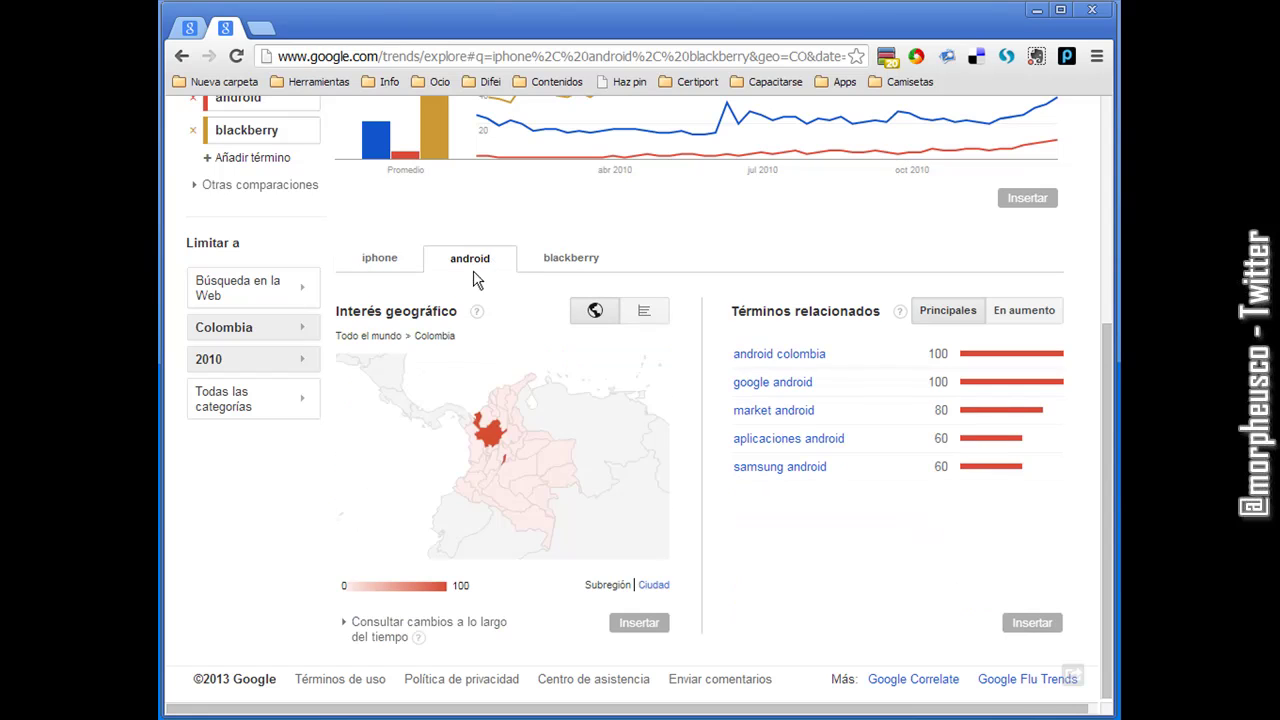
pyautogui.click(387, 270)
pyautogui.click(590, 312)
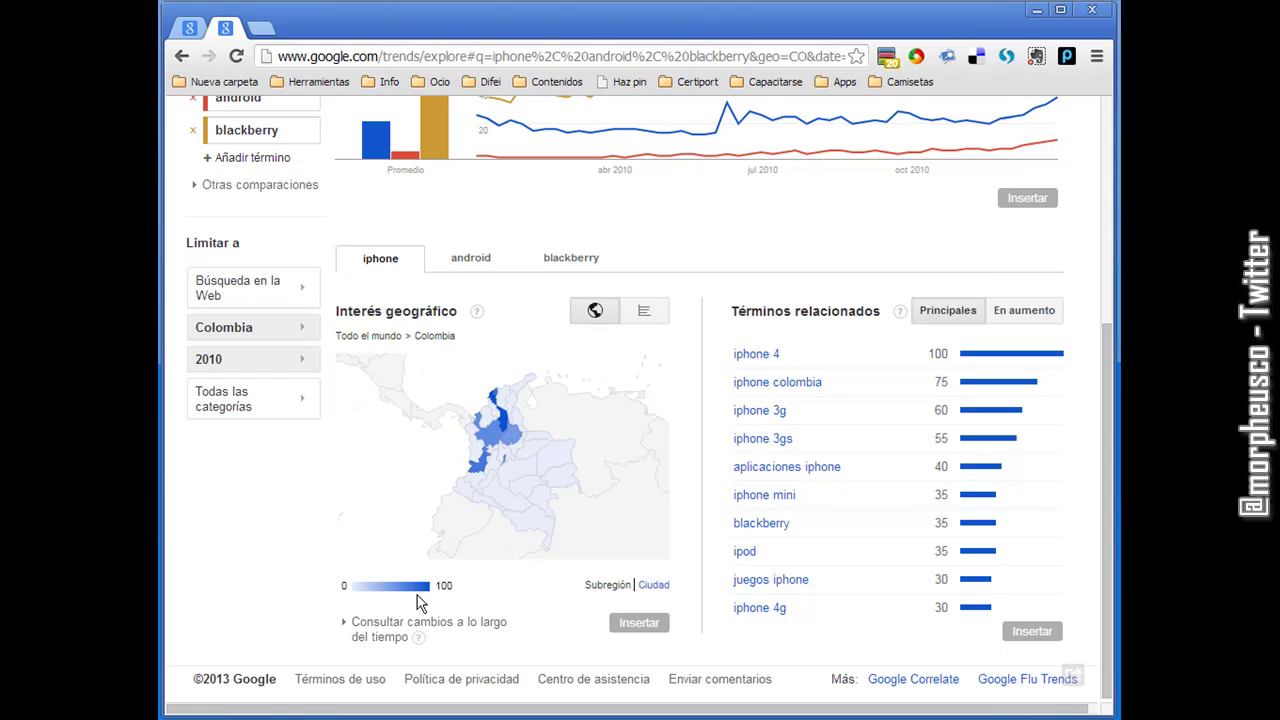
pyautogui.moveTo(513, 425)
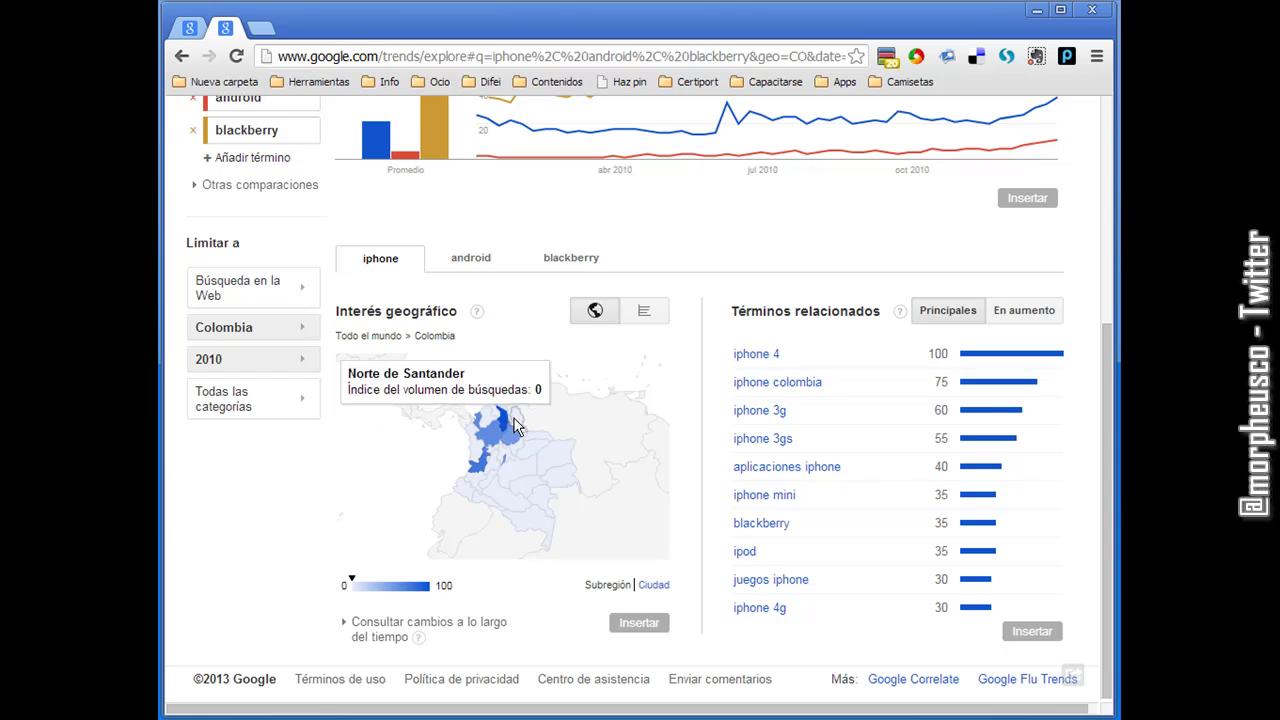
pyautogui.click(572, 258)
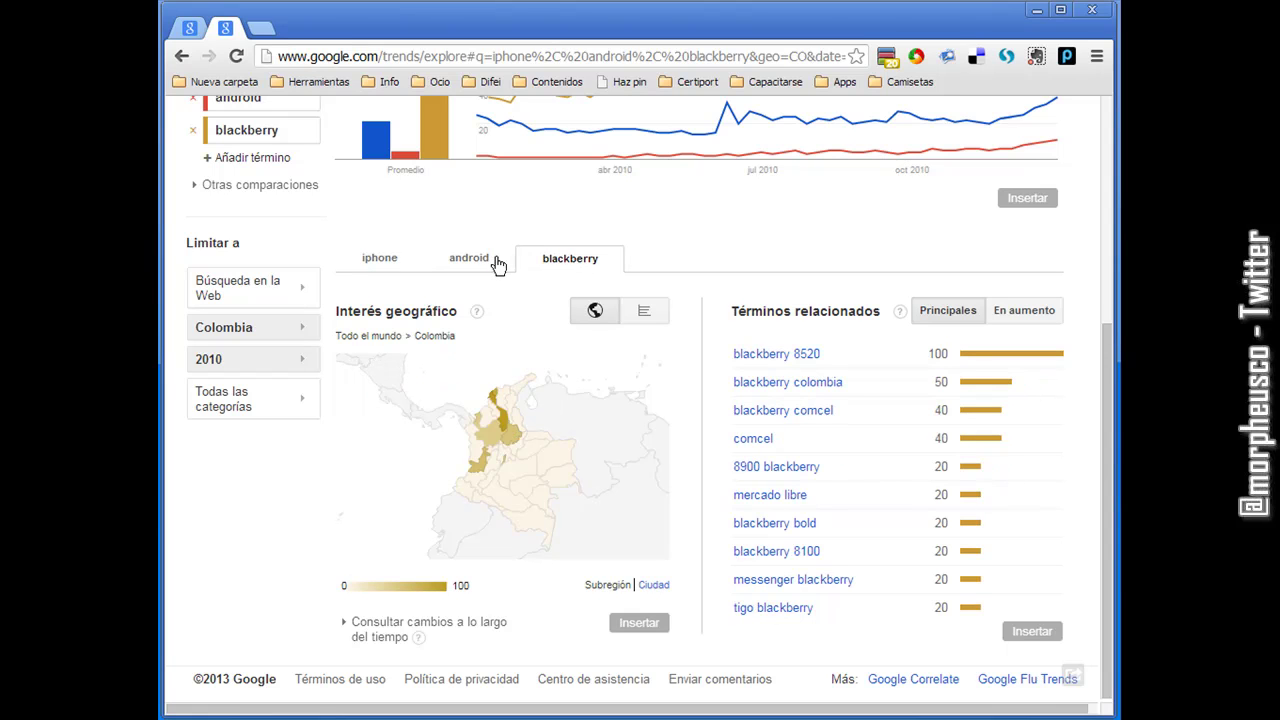
pyautogui.click(390, 260)
pyautogui.moveTo(760, 410)
pyautogui.scroll(3, 677, 385)
pyautogui.scroll(-1, 677, 385)
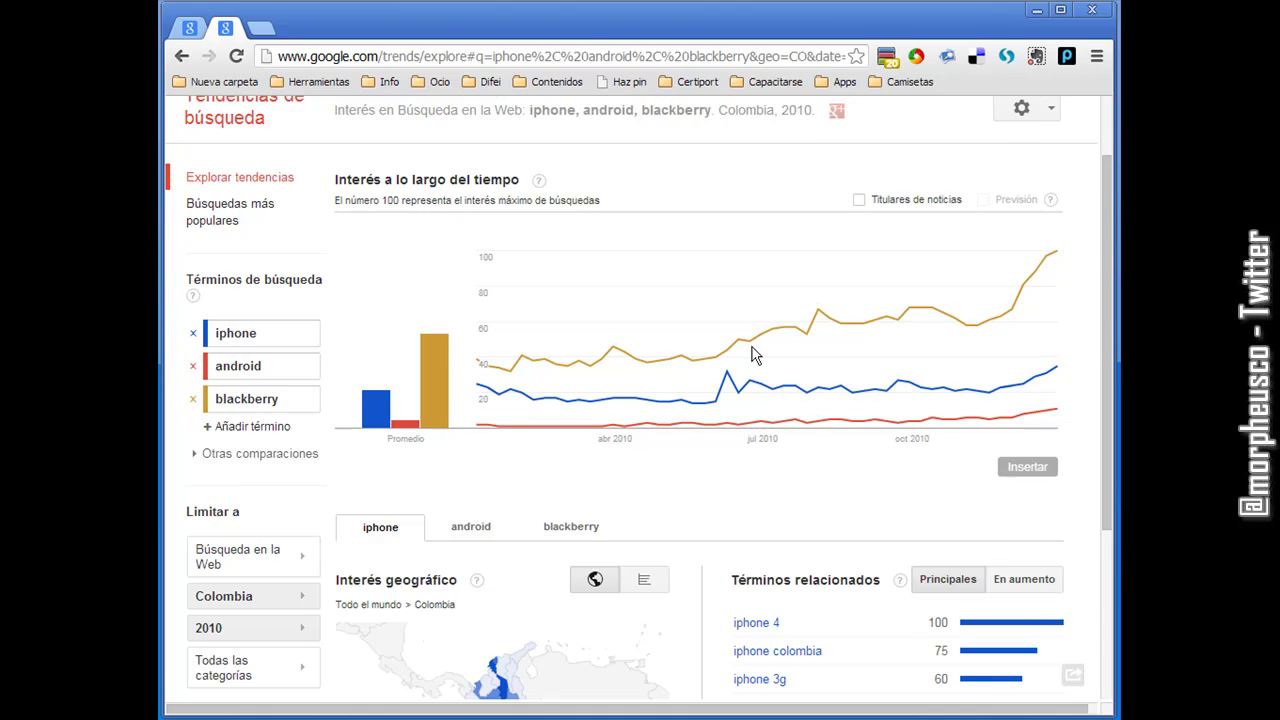
pyautogui.scroll(-2, 1077, 331)
pyautogui.scroll(-1, 1040, 297)
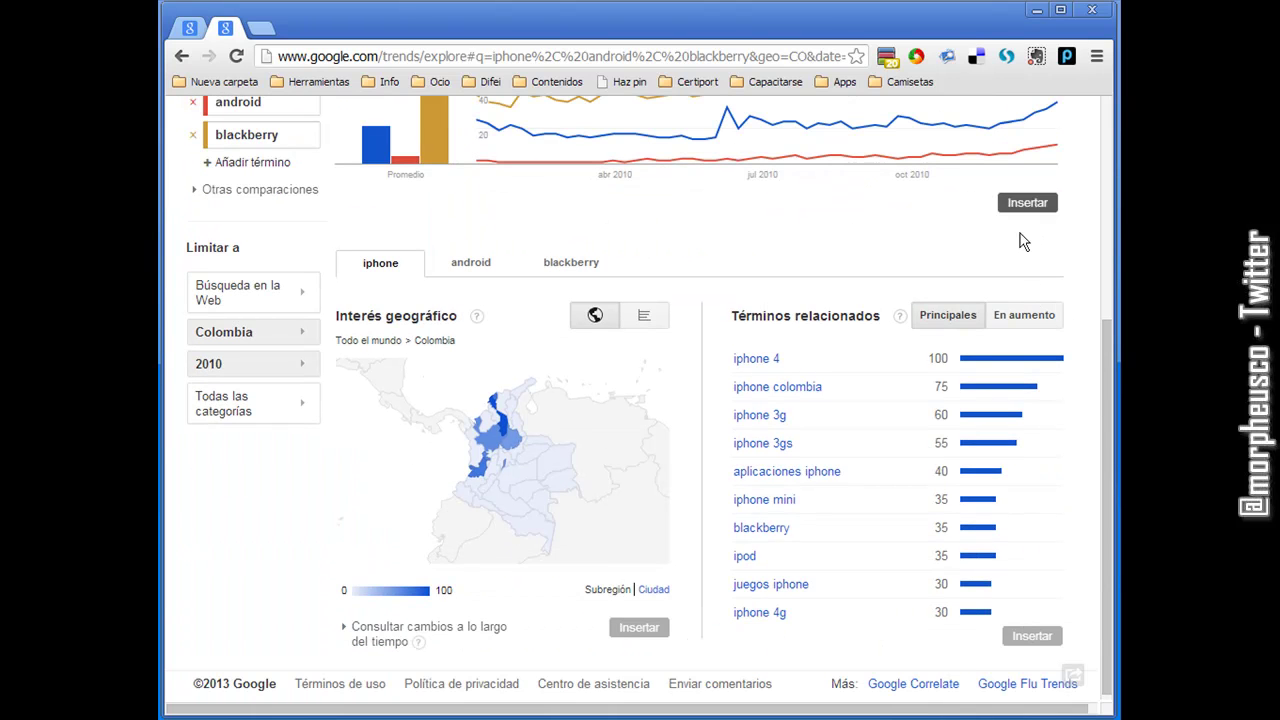
pyautogui.click(638, 630)
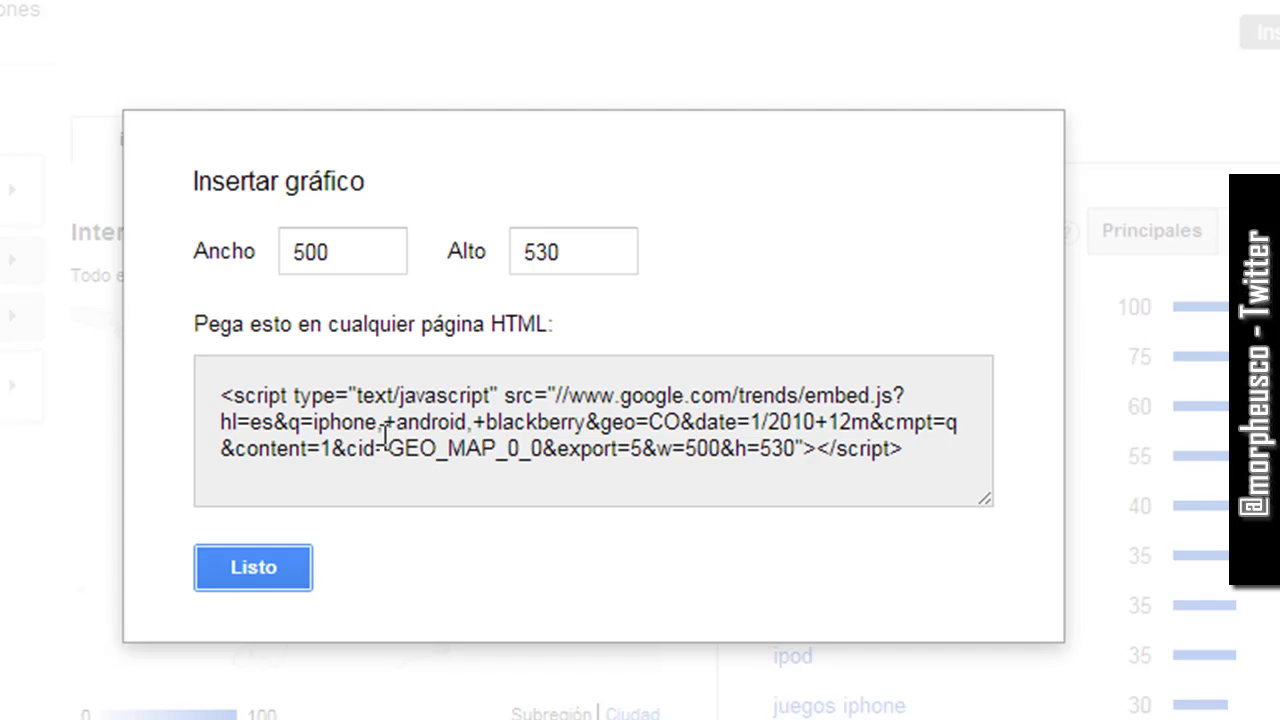
pyautogui.click(262, 566)
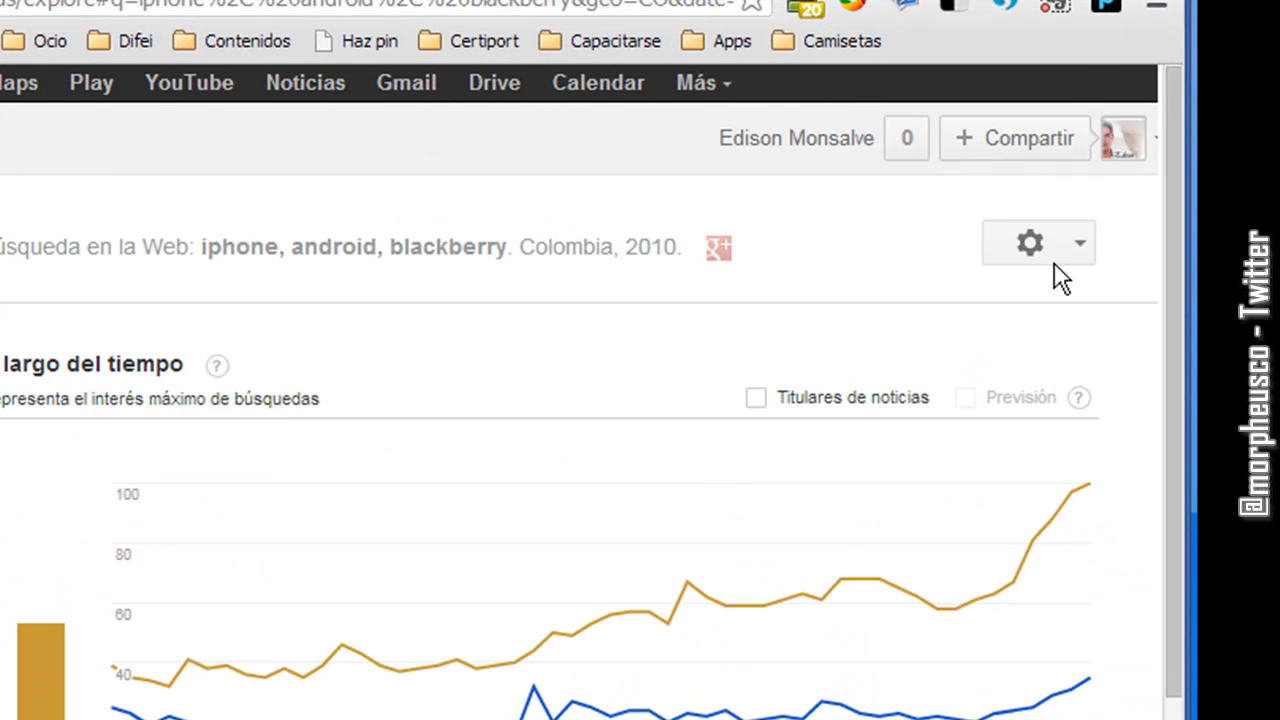
pyautogui.click(1062, 262)
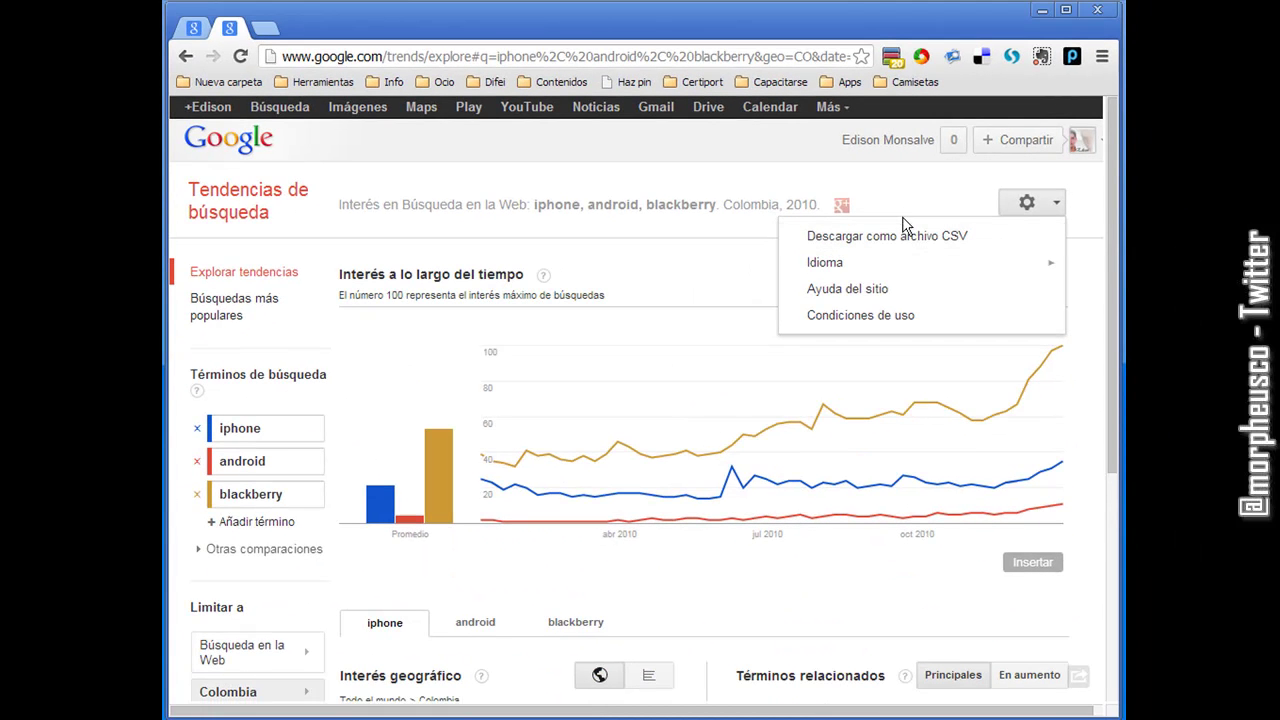
pyautogui.click(896, 236)
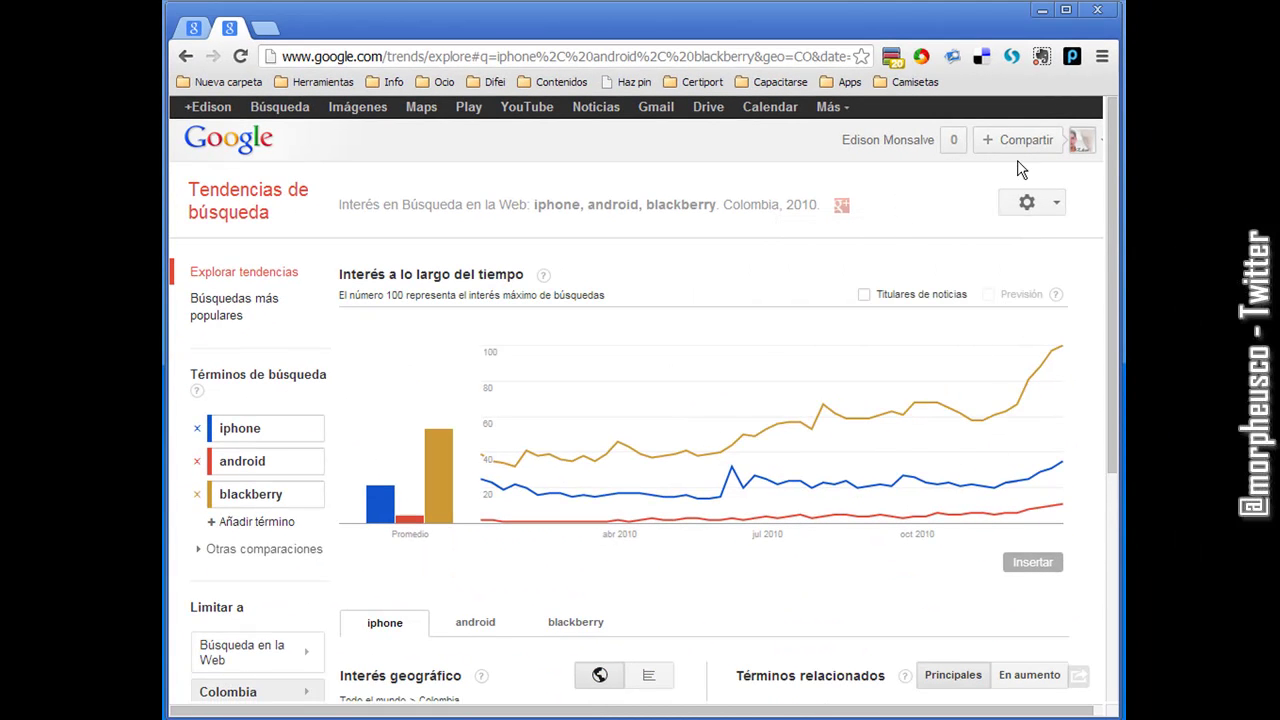
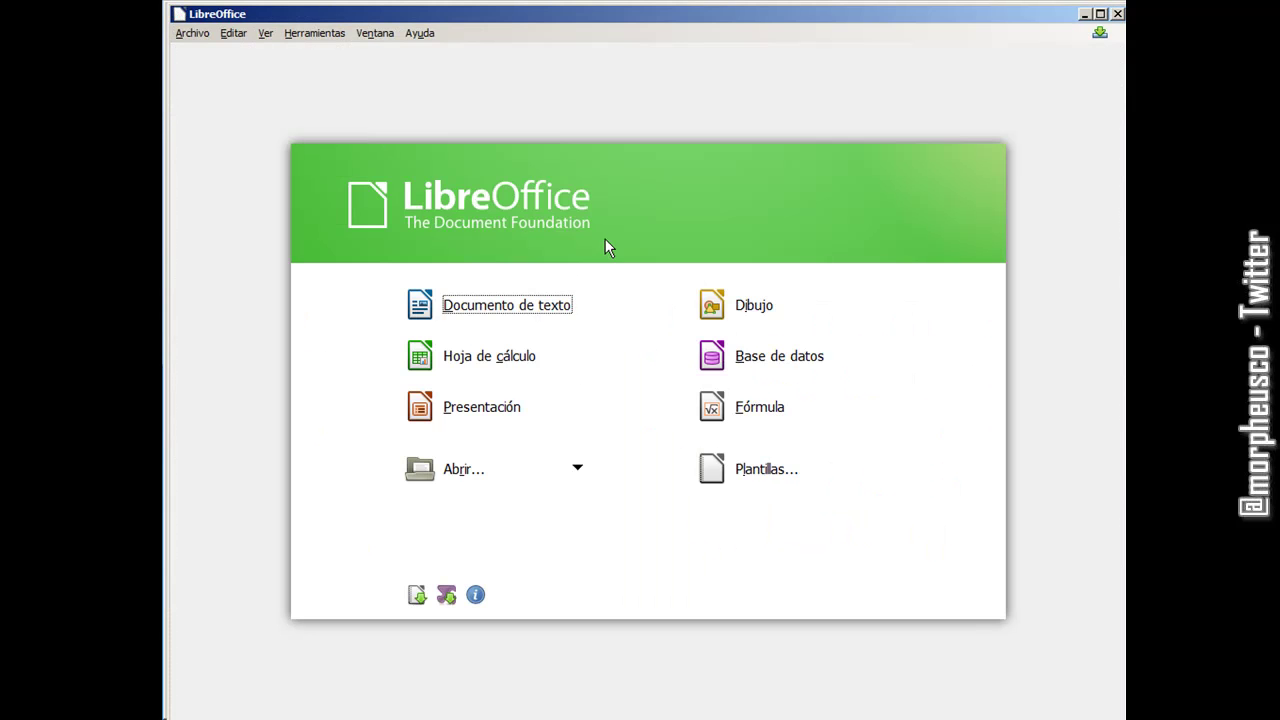
# - Create a blank spreadsheet and start opening an existing file
pyautogui.click(505, 369)
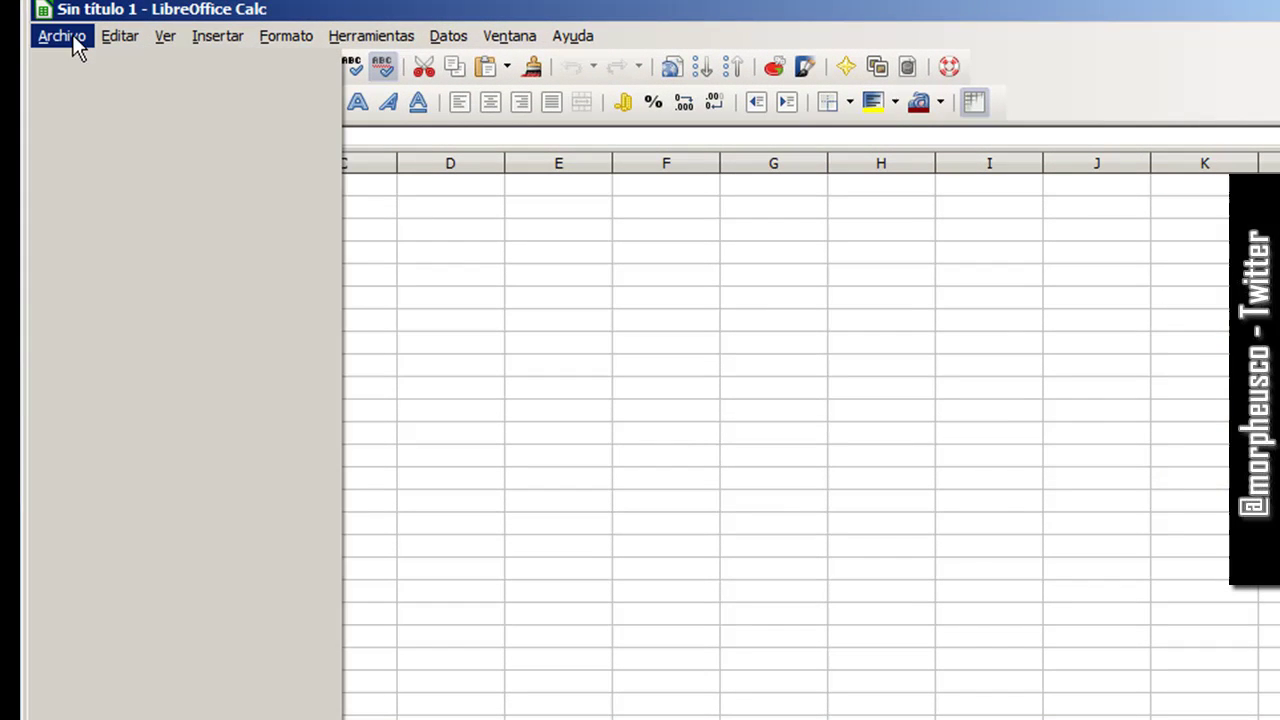
pyautogui.click(192, 33)
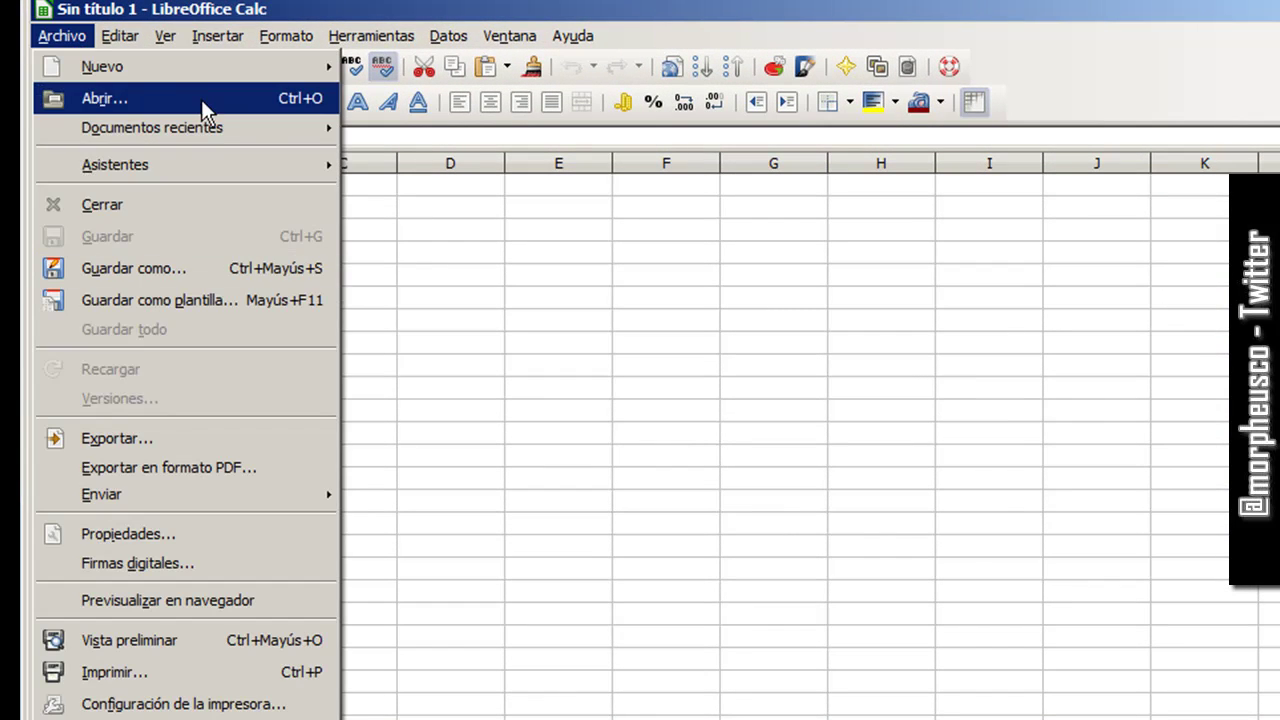
pyautogui.click(104, 98)
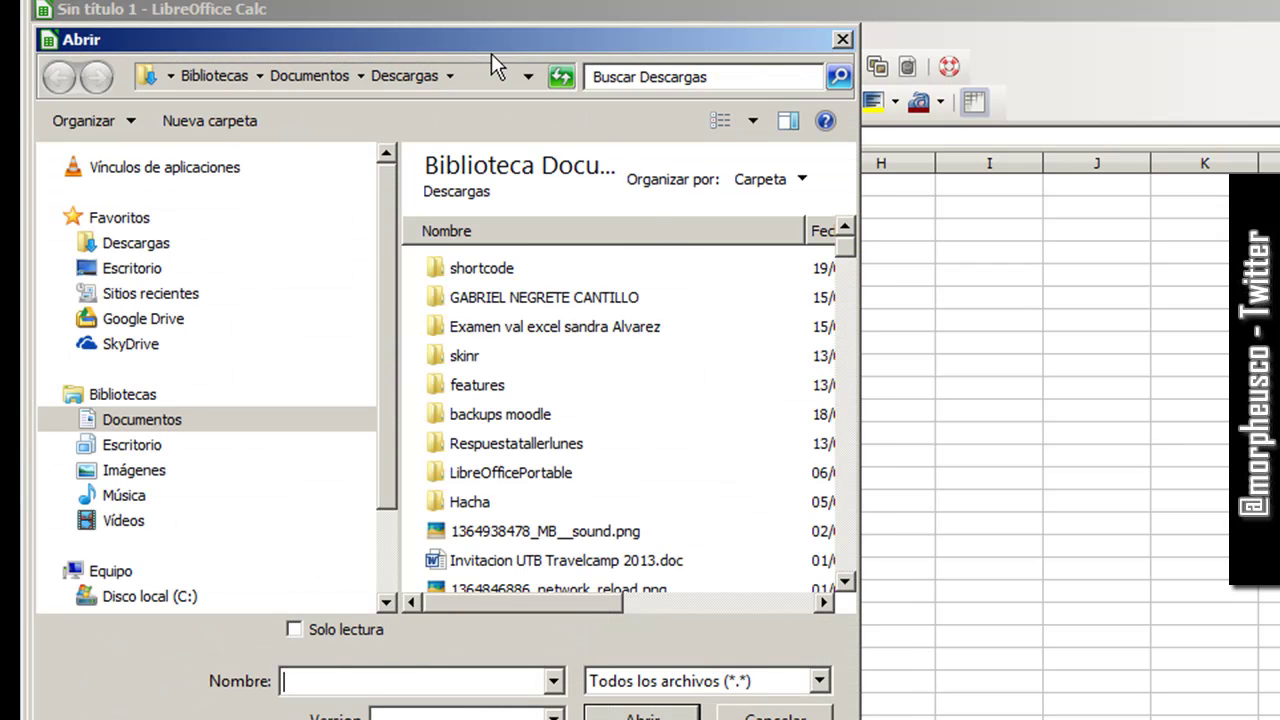
# - Filter the Descargas file list to *.csv and select report.csv
pyautogui.moveTo(512, 39); pyautogui.dragTo(534, 18)
pyautogui.write('*.cs')
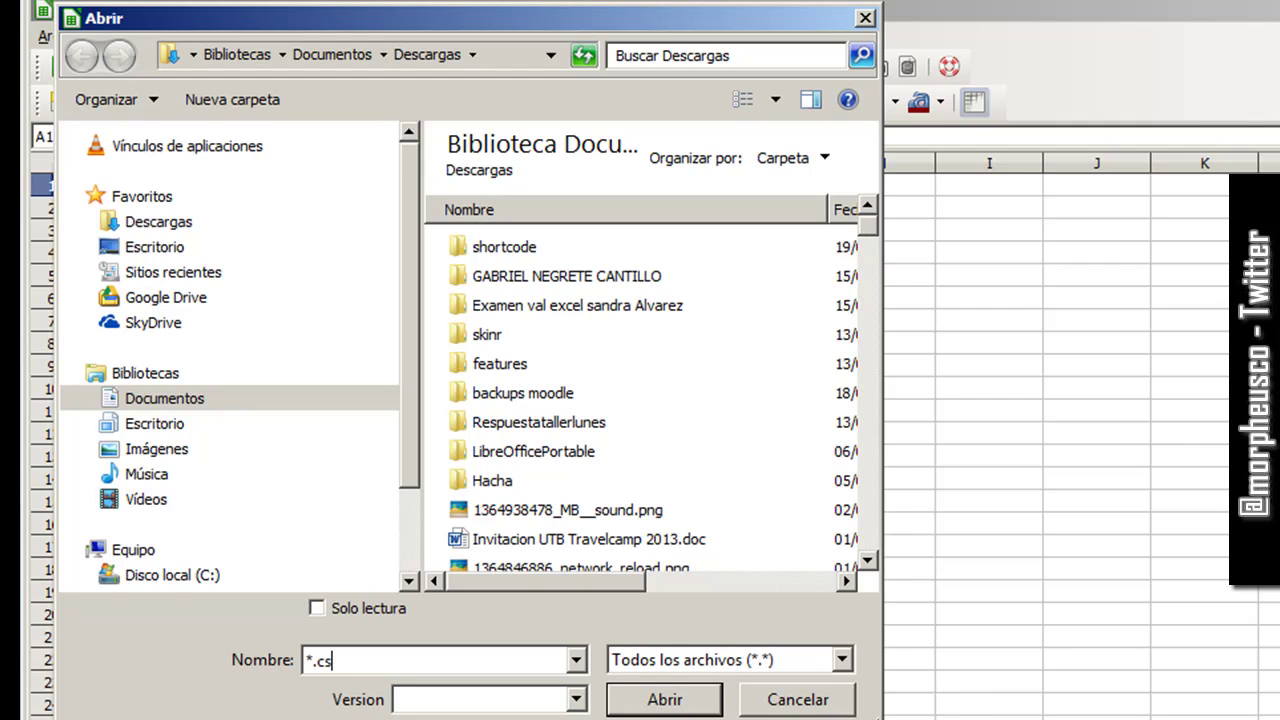
pyautogui.write('v')
pyautogui.press('Return')
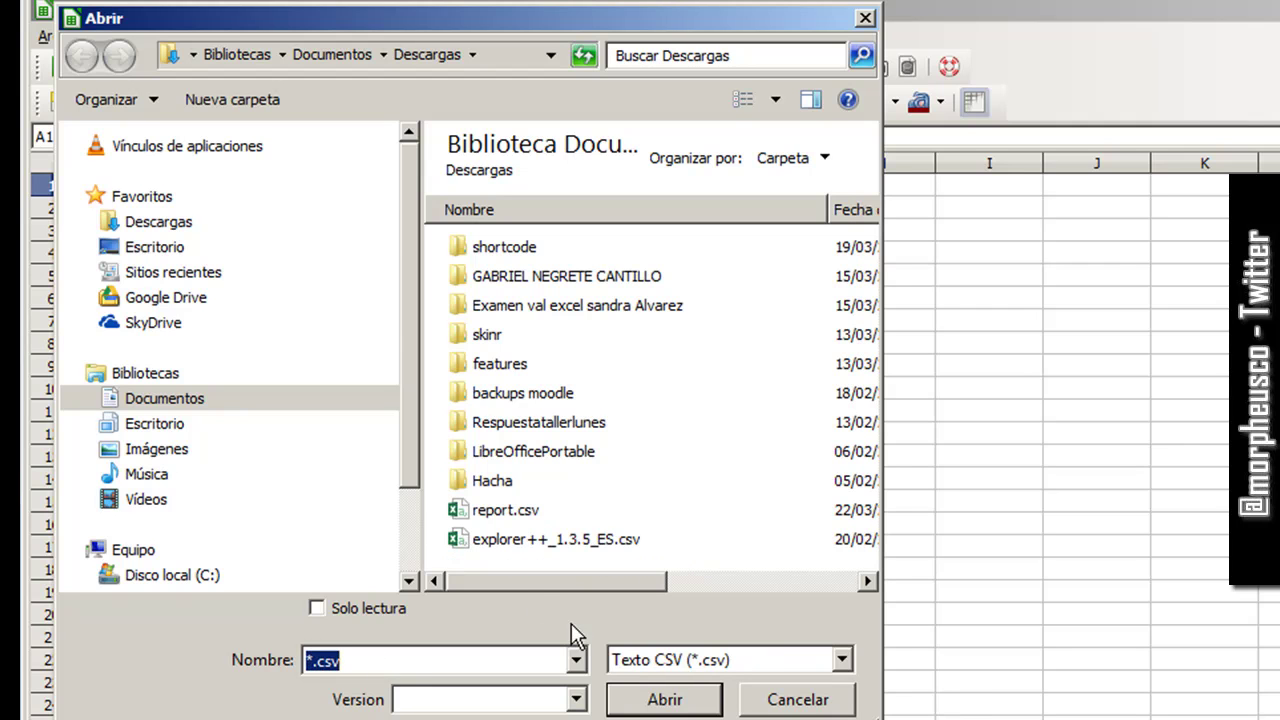
pyautogui.click(515, 515)
# - Import report.csv with Comma ticked as a column separator
pyautogui.click(664, 699)
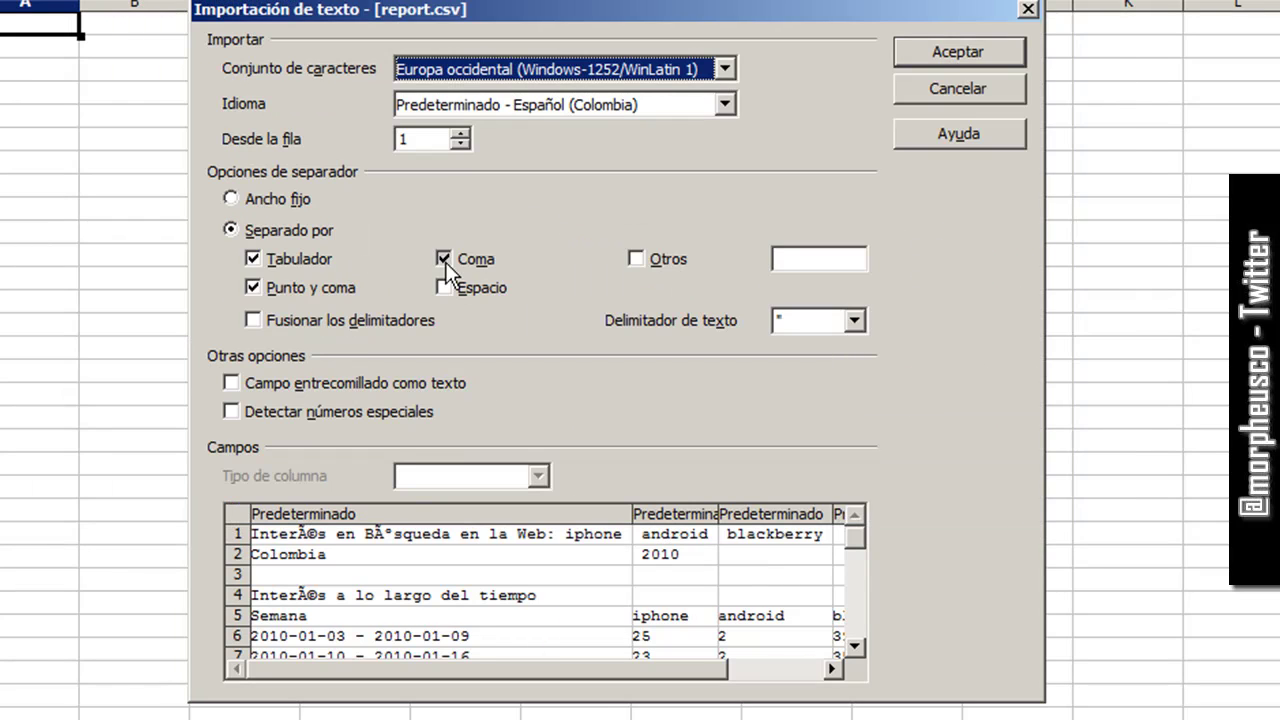
pyautogui.click(444, 260)
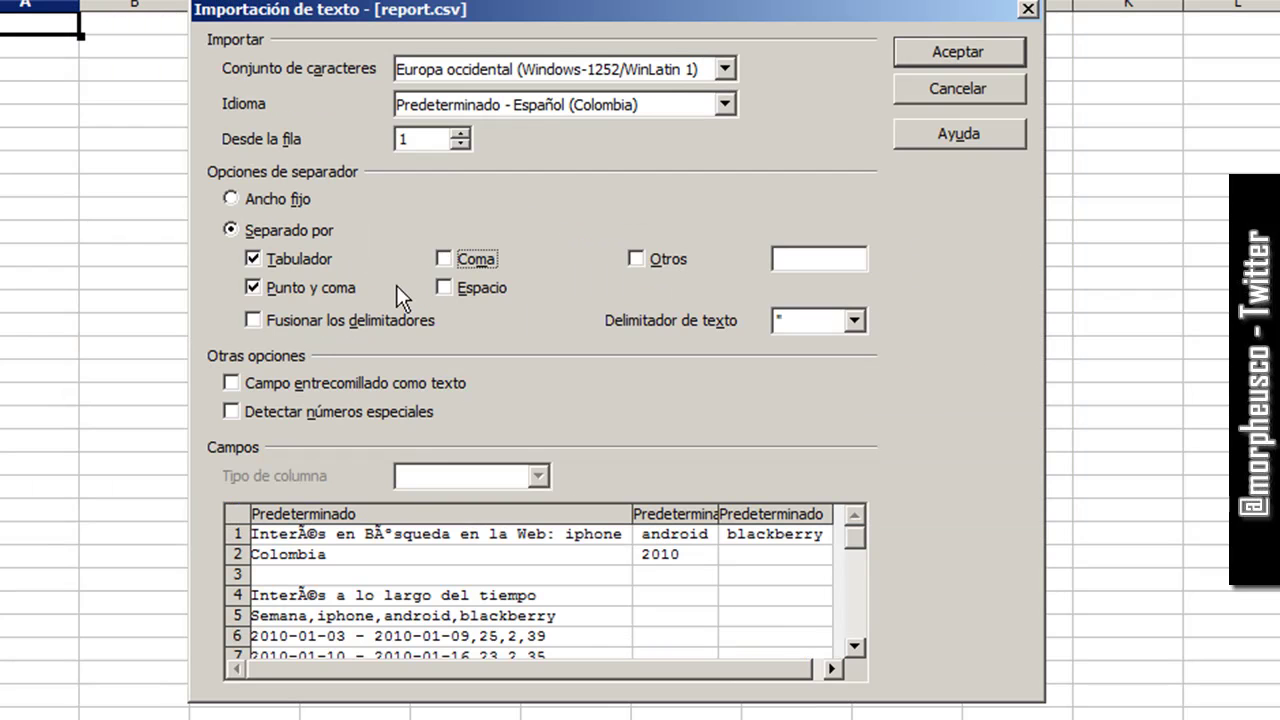
pyautogui.click(443, 260)
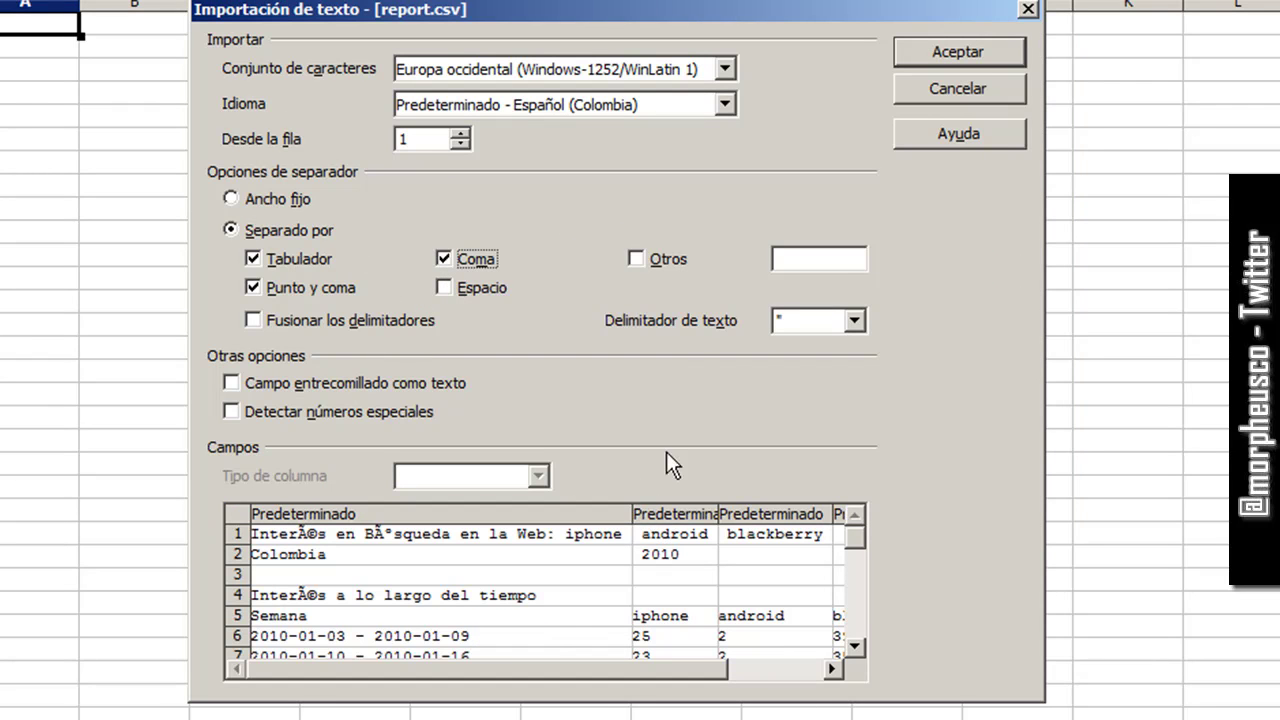
pyautogui.click(962, 47)
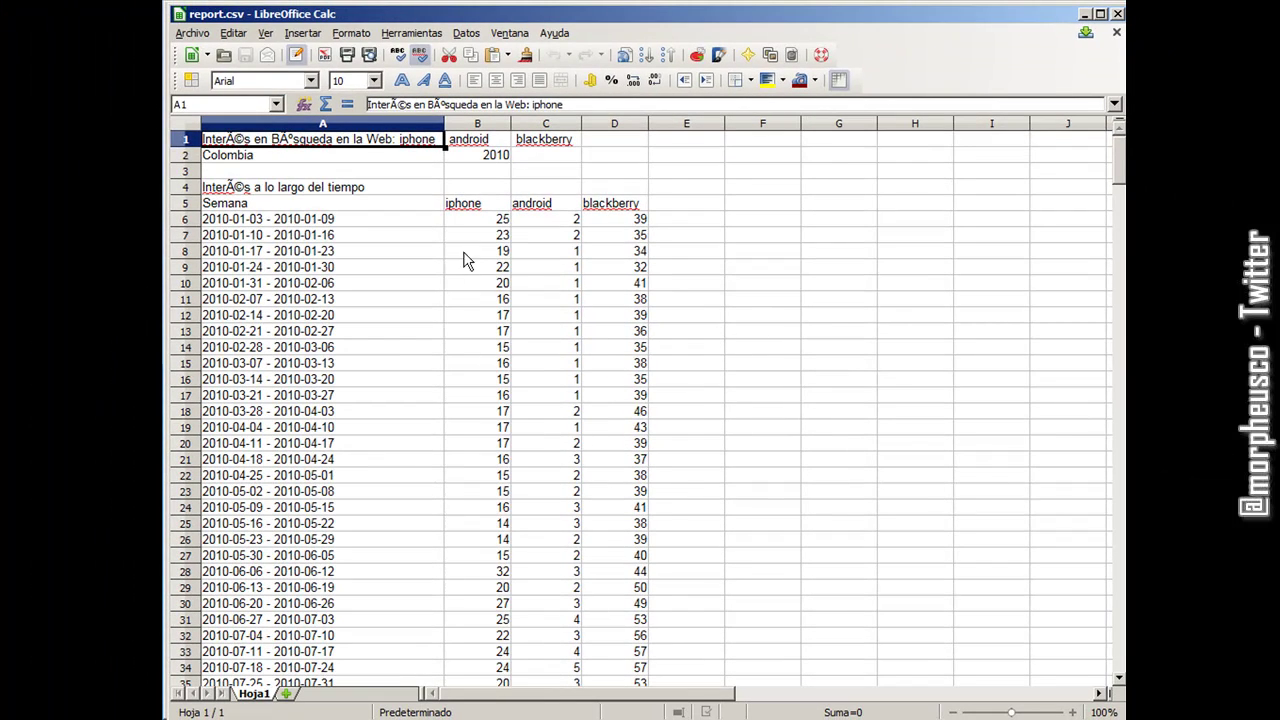
pyautogui.click(365, 222)
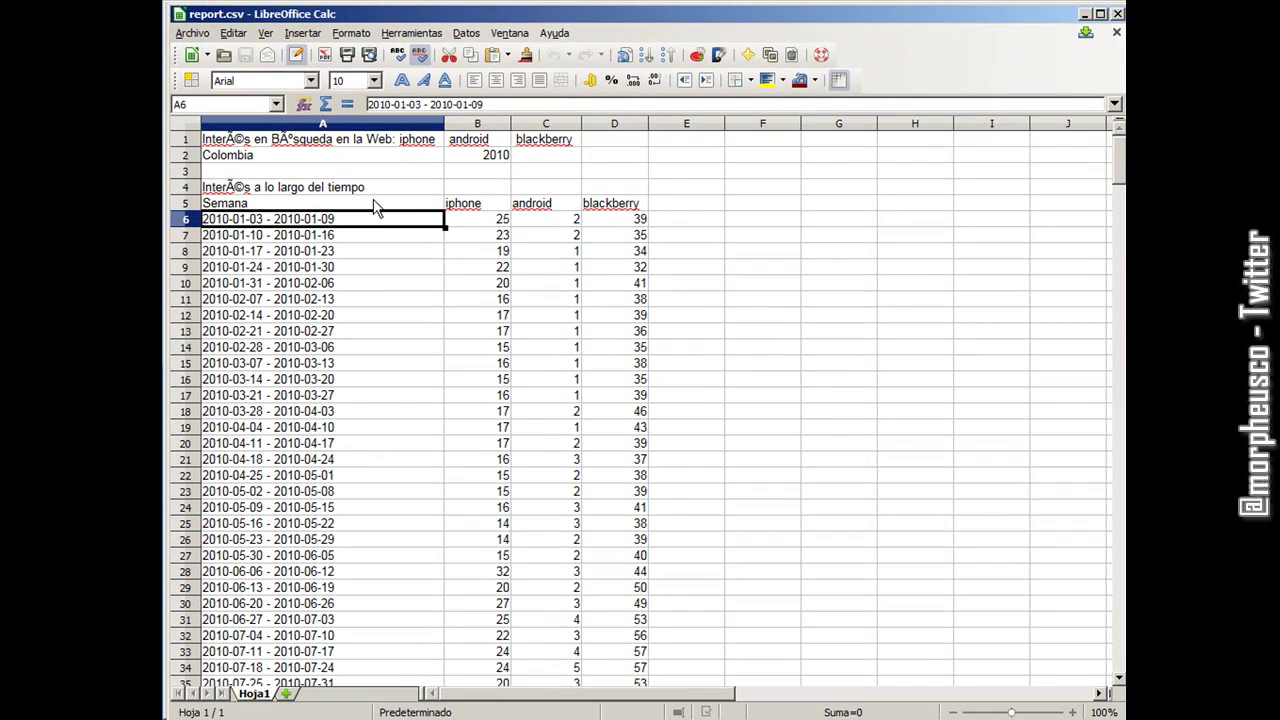
pyautogui.scroll(-6, 380, 260)
pyautogui.scroll(-8, 380, 262)
pyautogui.scroll(14, 380, 262)
pyautogui.click(480, 207)
pyautogui.click(565, 206)
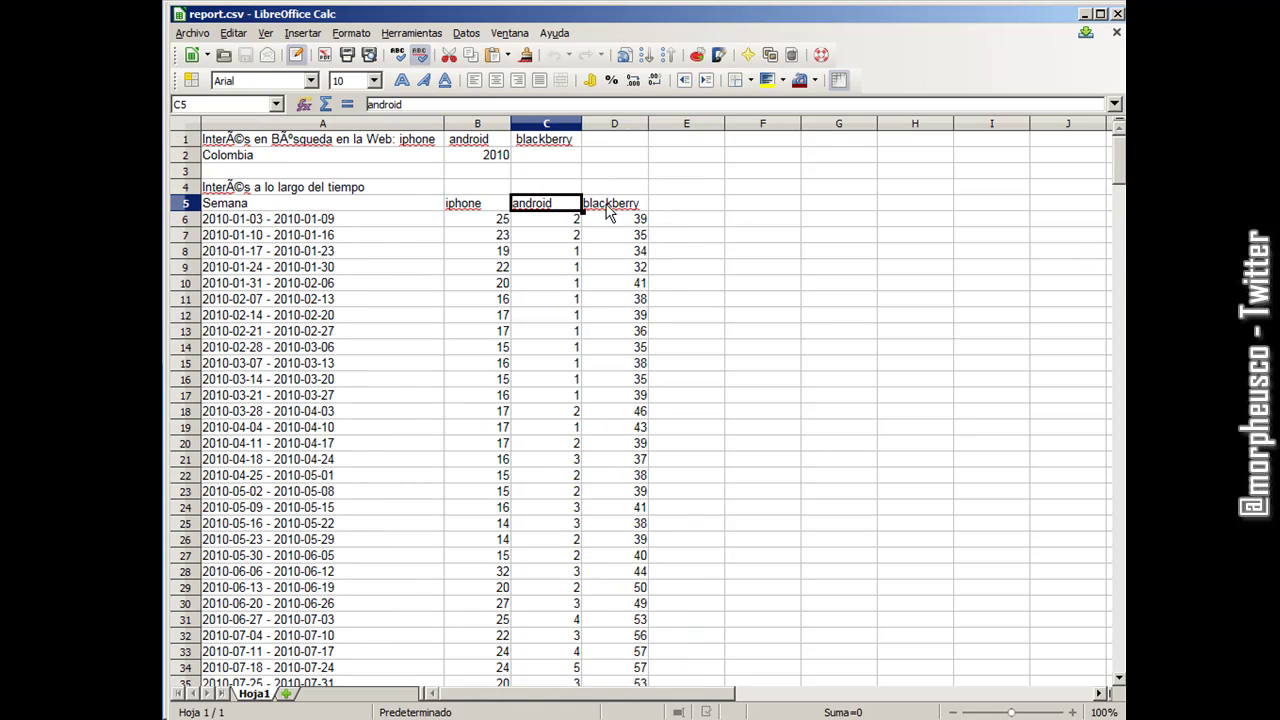
pyautogui.click(605, 207)
pyautogui.click(472, 207)
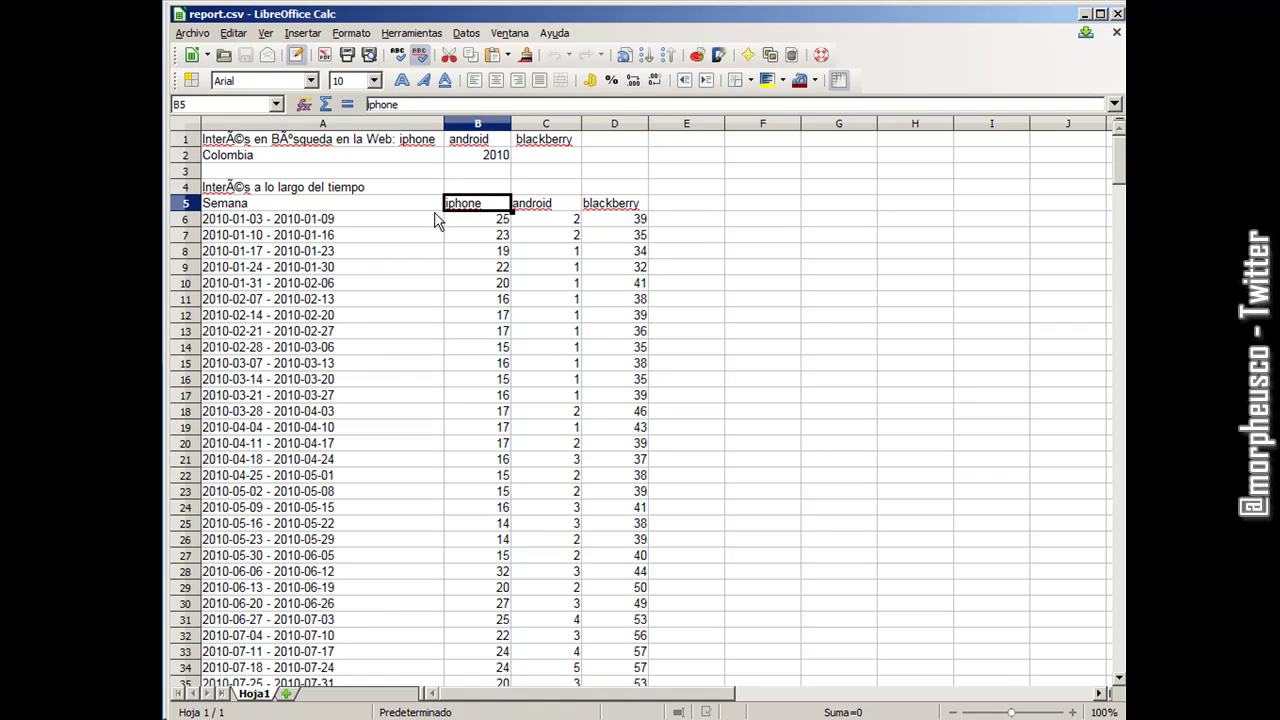
pyautogui.click(418, 208)
pyautogui.scroll(-3, 550, 305)
pyautogui.scroll(-10, 550, 305)
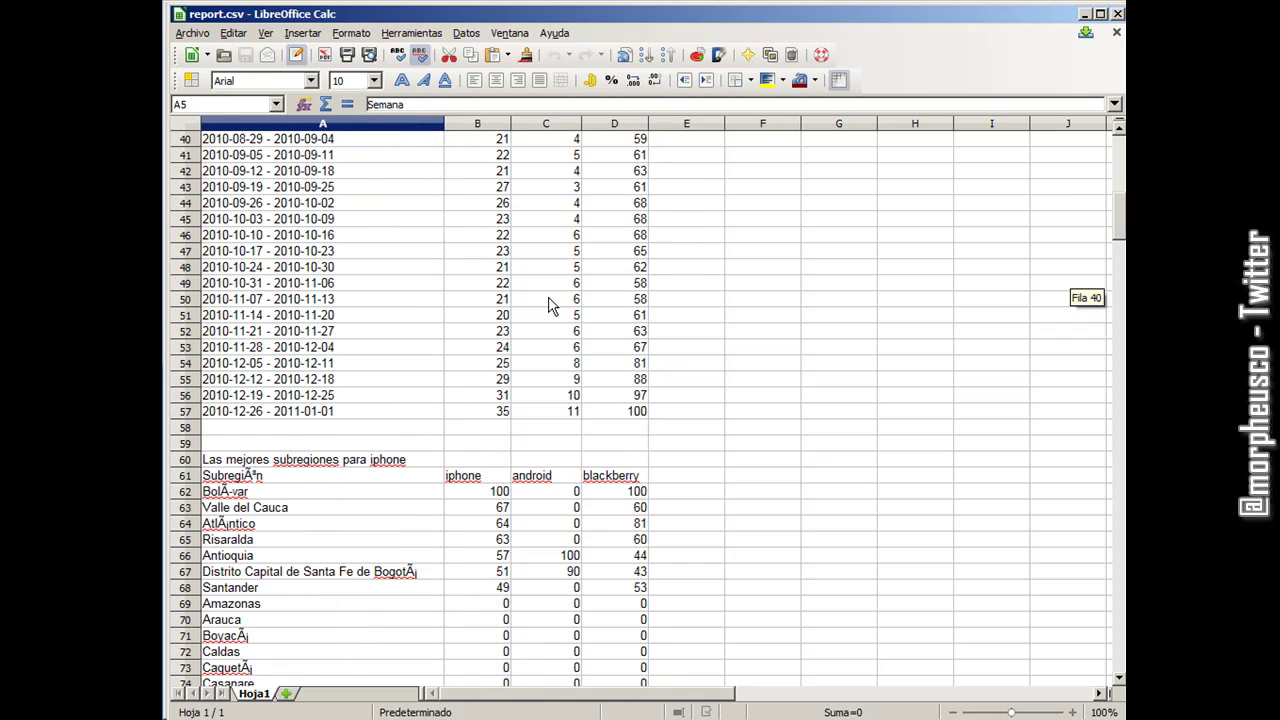
pyautogui.scroll(-1, 591, 313)
pyautogui.scroll(-5, 591, 313)
pyautogui.click(401, 188)
pyautogui.click(372, 210)
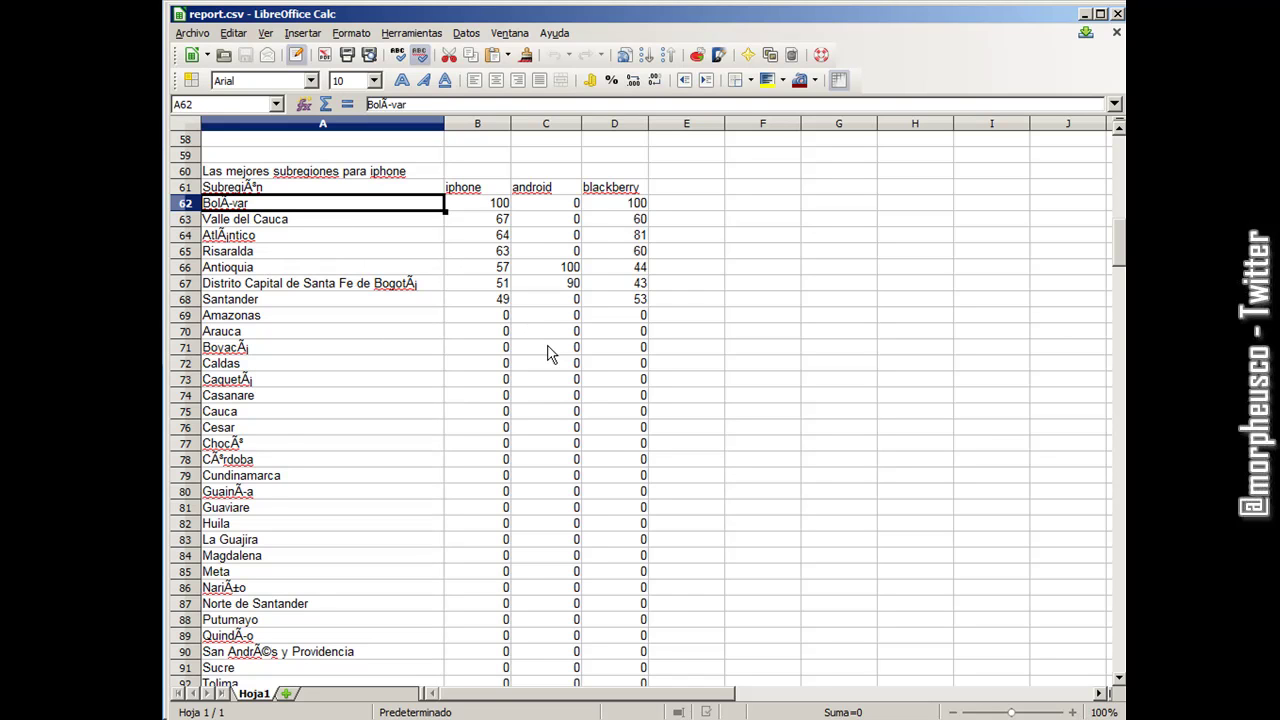
pyautogui.scroll(-16, 590, 387)
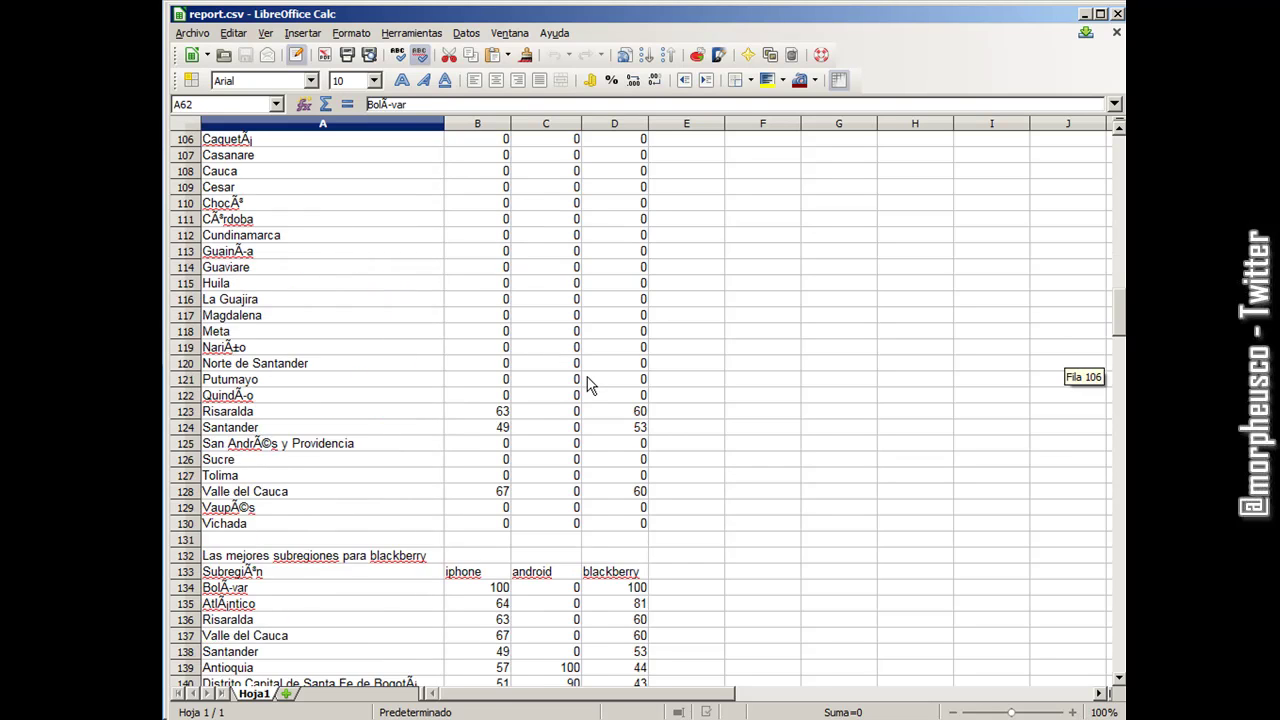
pyautogui.scroll(-11, 588, 385)
pyautogui.scroll(-7, 588, 385)
pyautogui.scroll(-1, 588, 385)
pyautogui.scroll(-14, 588, 385)
pyautogui.scroll(-7, 590, 387)
pyautogui.scroll(-6, 590, 387)
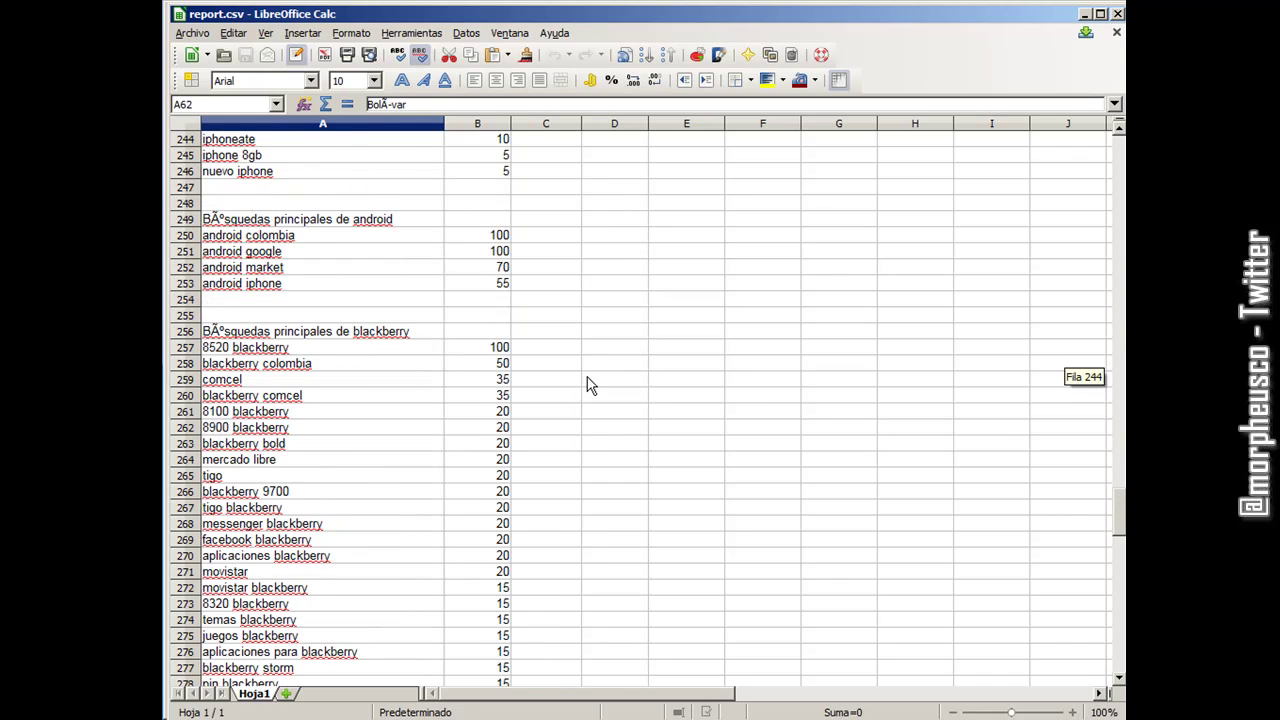
pyautogui.scroll(-5, 590, 387)
pyautogui.scroll(-5, 590, 387)
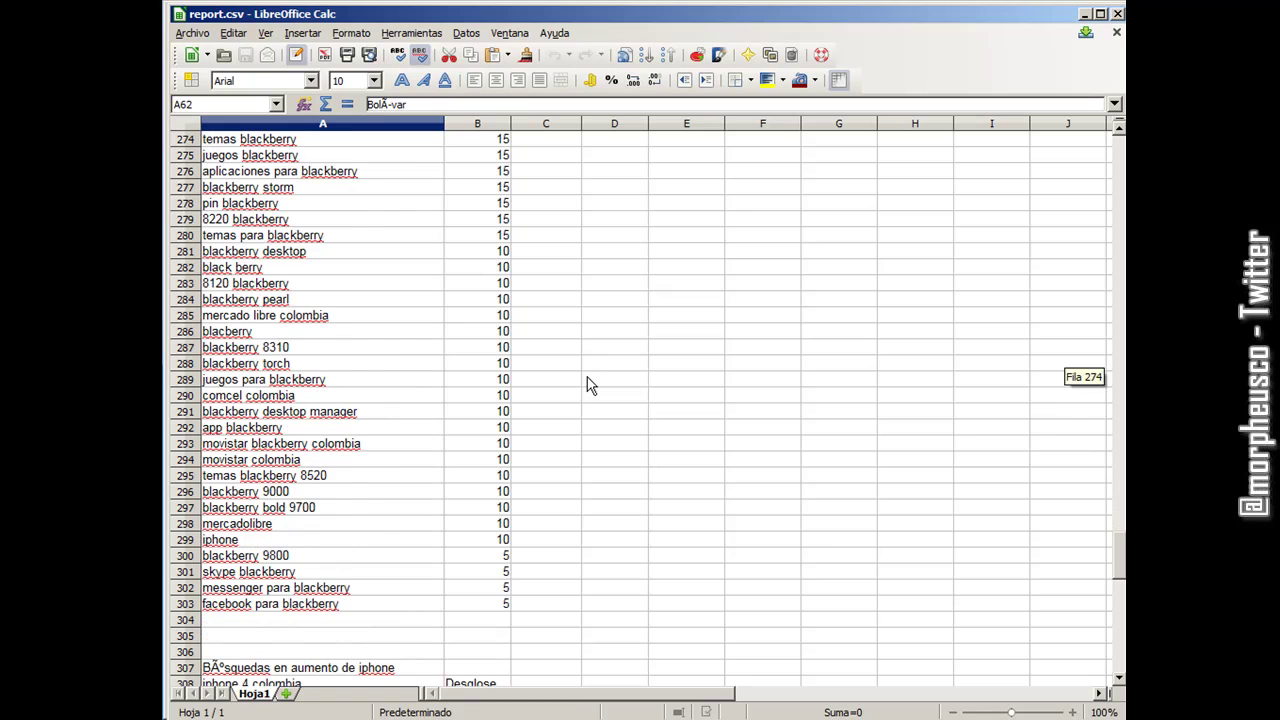
pyautogui.scroll(20, 590, 387)
pyautogui.scroll(15, 590, 387)
pyautogui.scroll(14, 590, 387)
pyautogui.scroll(12, 590, 387)
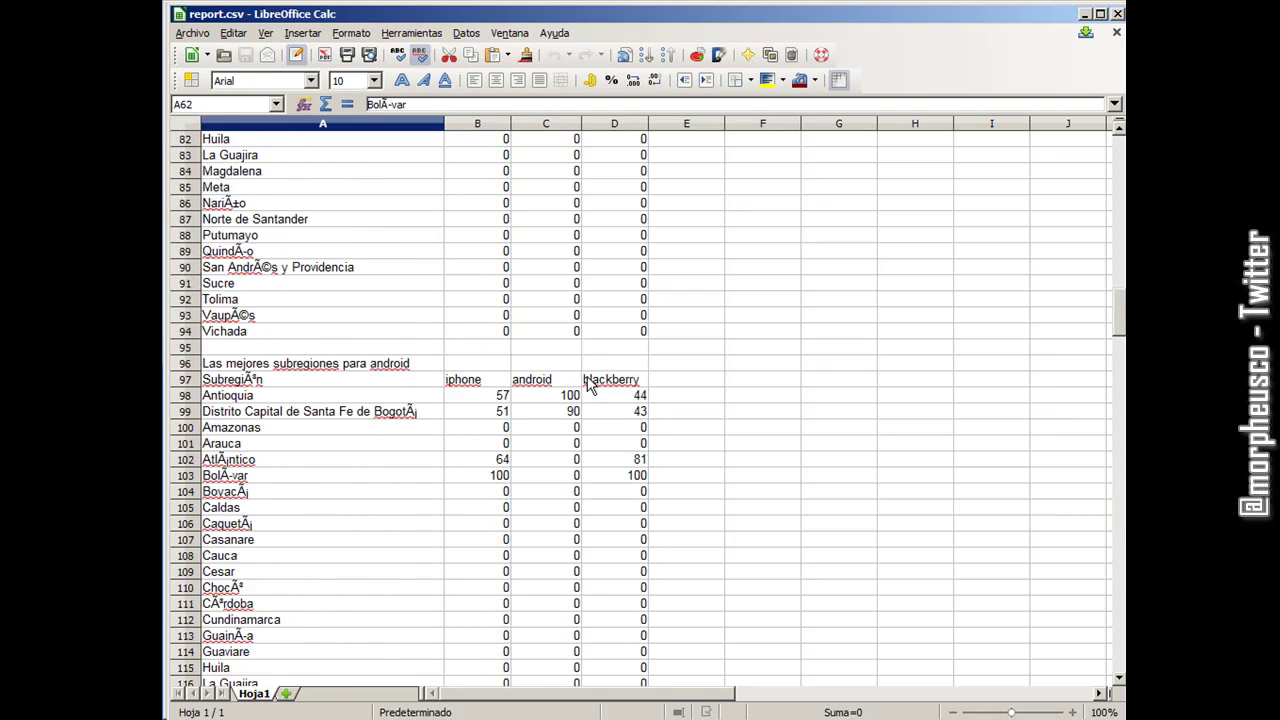
pyautogui.scroll(18, 590, 387)
pyautogui.scroll(9, 590, 387)
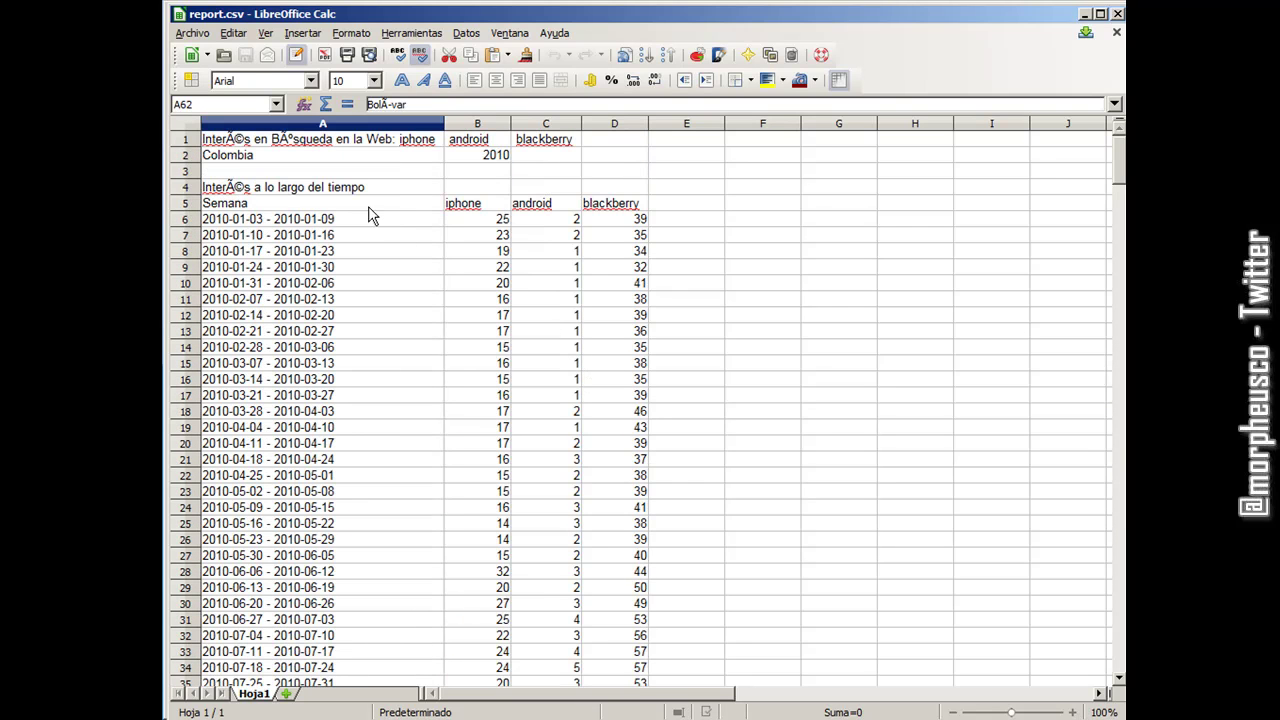
# - Select the weekly data A5:D57 and start a pivot table from the current selection
pyautogui.moveTo(365, 206); pyautogui.dragTo(590, 703)
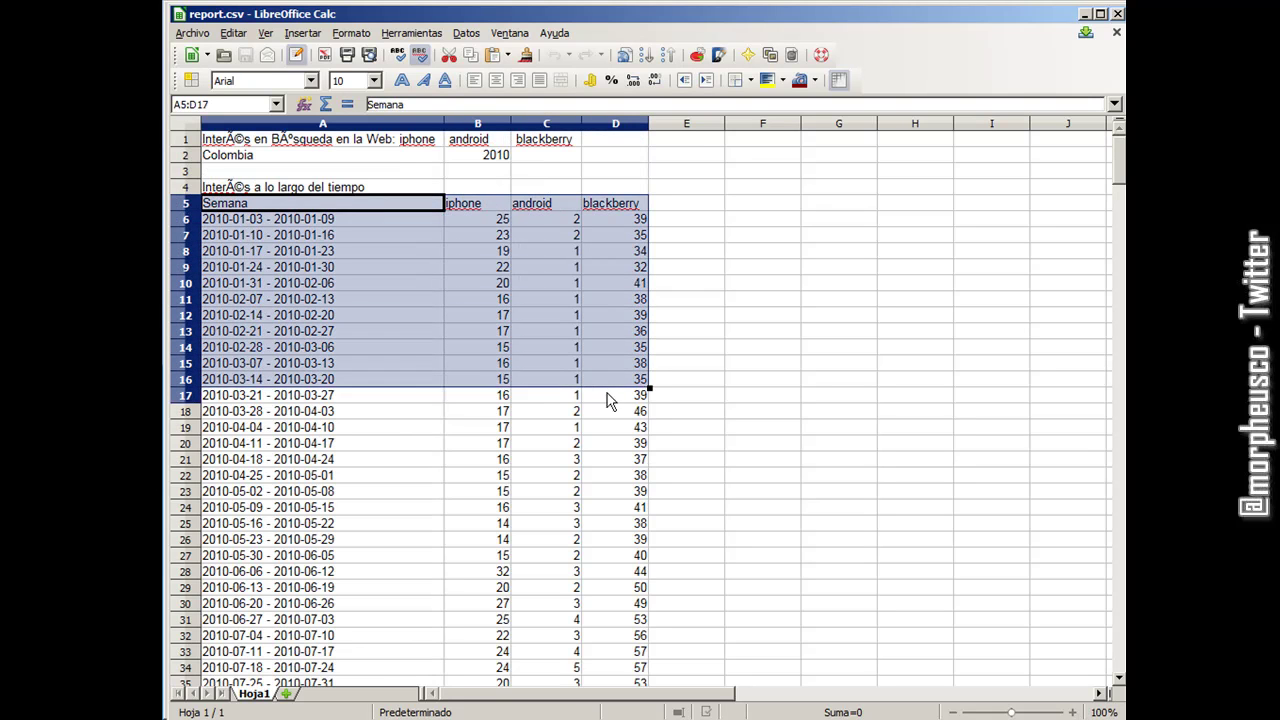
pyautogui.moveTo(590, 703)
pyautogui.mouseDown()
pyautogui.moveTo(602, 716)
pyautogui.moveTo(592, 563)
pyautogui.mouseUp()
pyautogui.scroll(10, 545, 268)
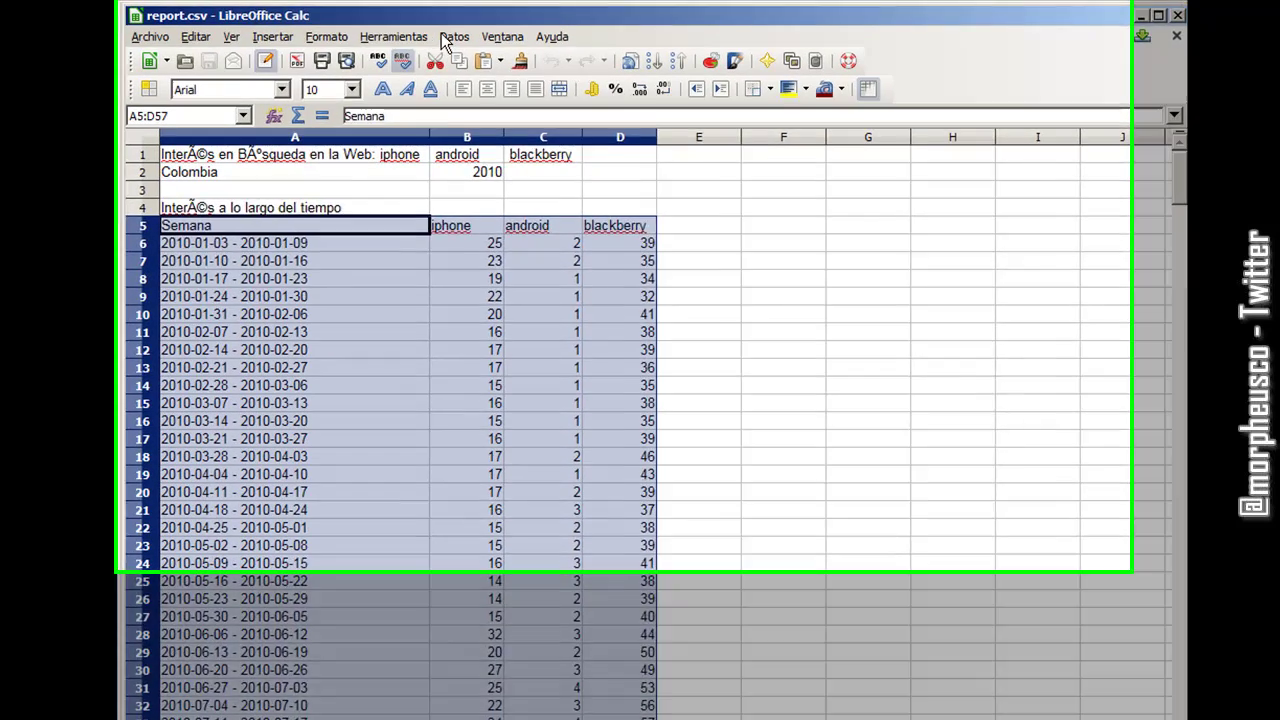
pyautogui.click(450, 38)
pyautogui.moveTo(478, 425)
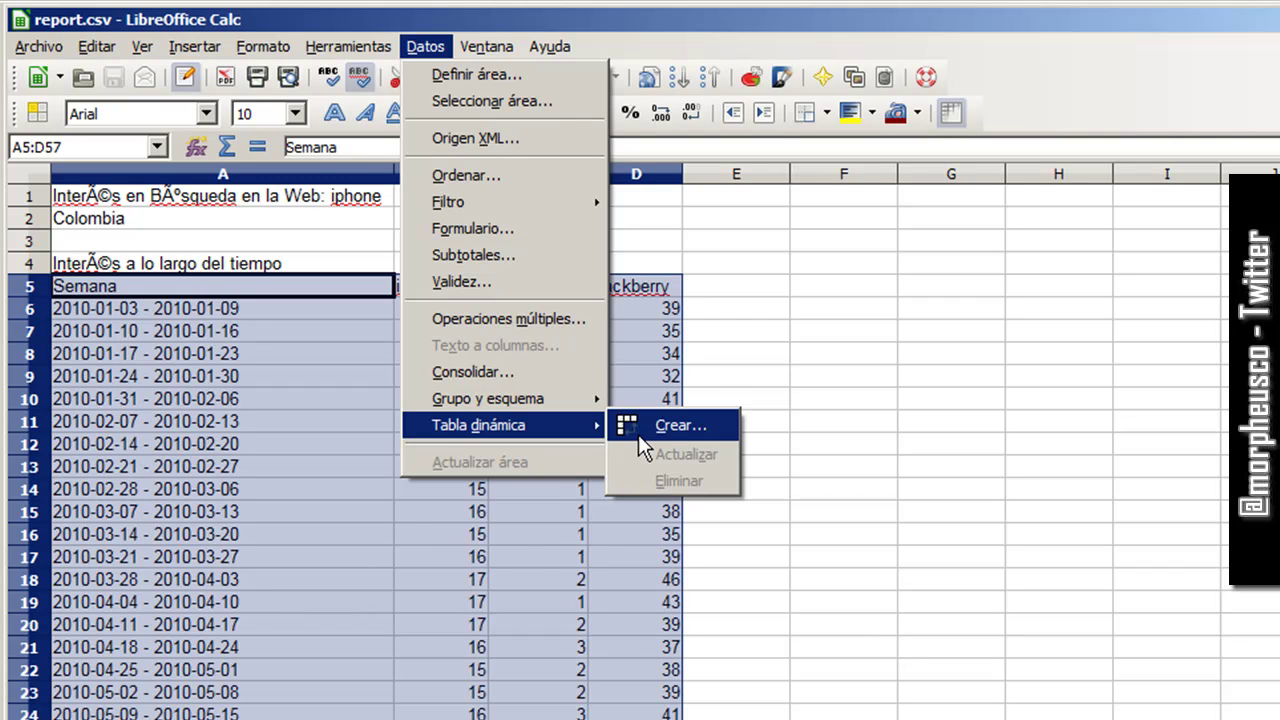
pyautogui.click(638, 434)
pyautogui.click(931, 477)
# - Lay out the pivot with Semana as rows and iphone, android, blackberry sums as data
pyautogui.moveTo(846, 283); pyautogui.dragTo(303, 515)
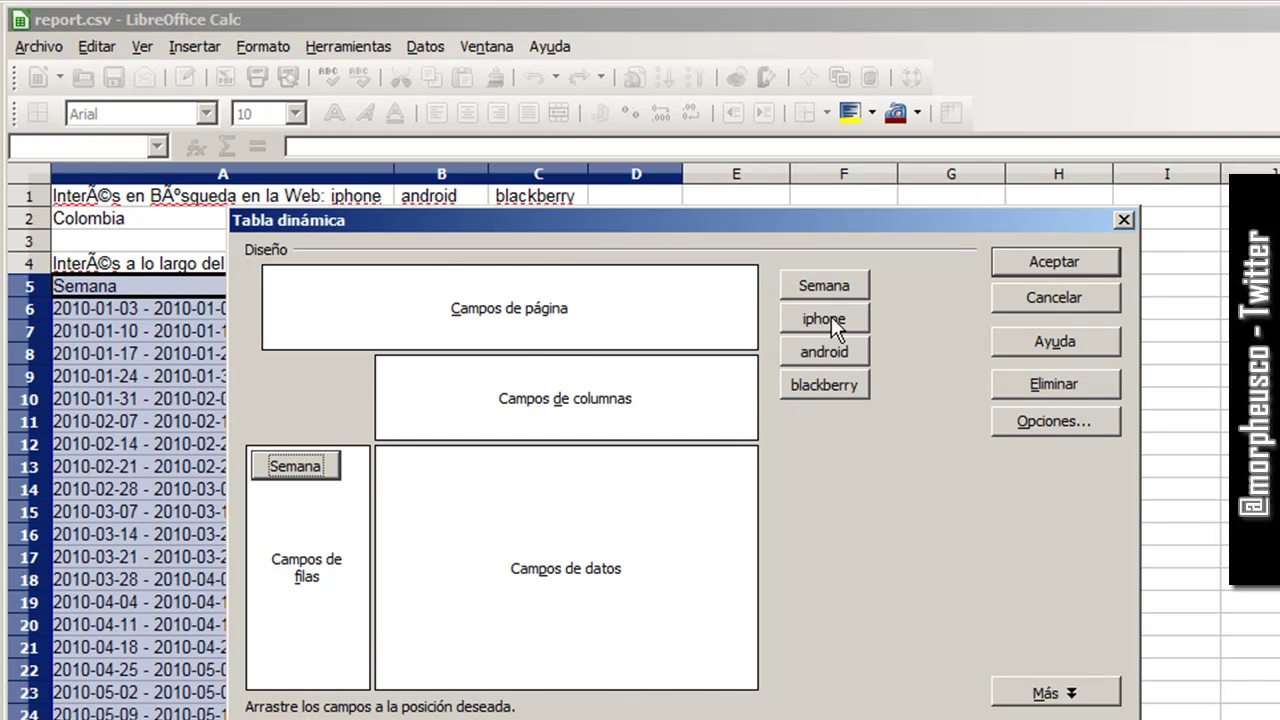
pyautogui.moveTo(830, 320); pyautogui.dragTo(612, 562)
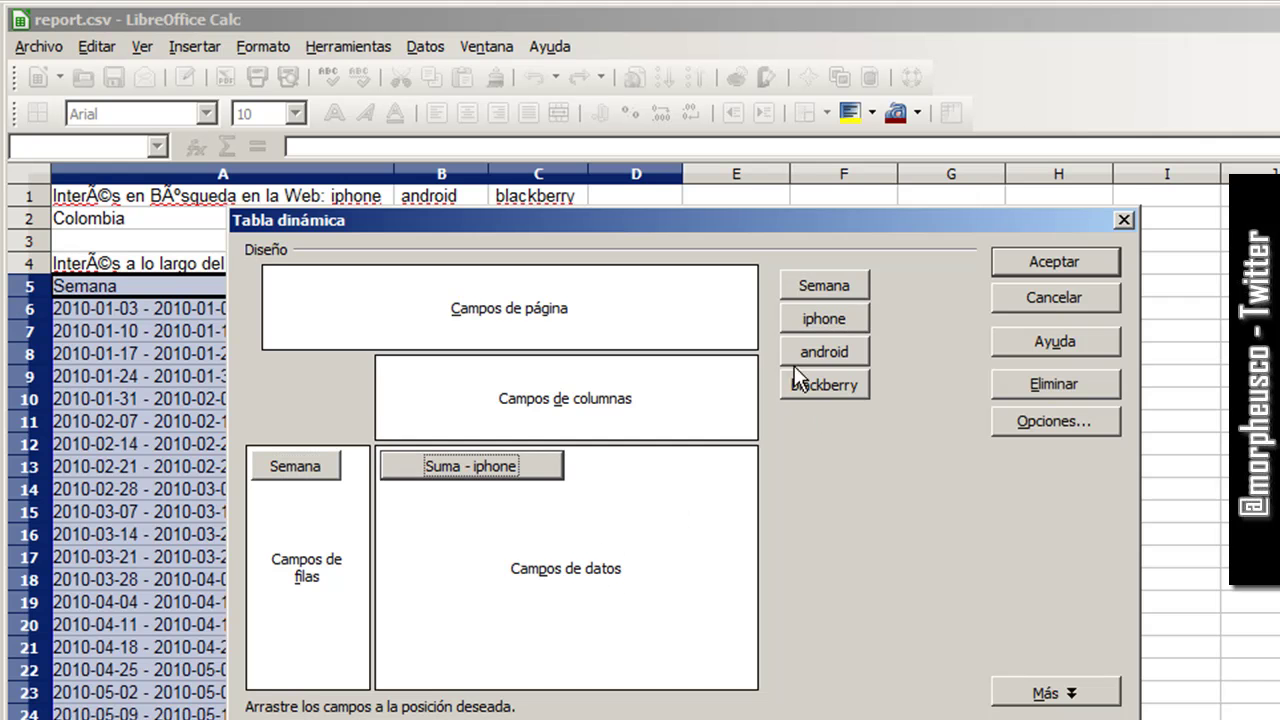
pyautogui.moveTo(826, 355); pyautogui.dragTo(603, 546)
pyautogui.moveTo(828, 395); pyautogui.dragTo(586, 572)
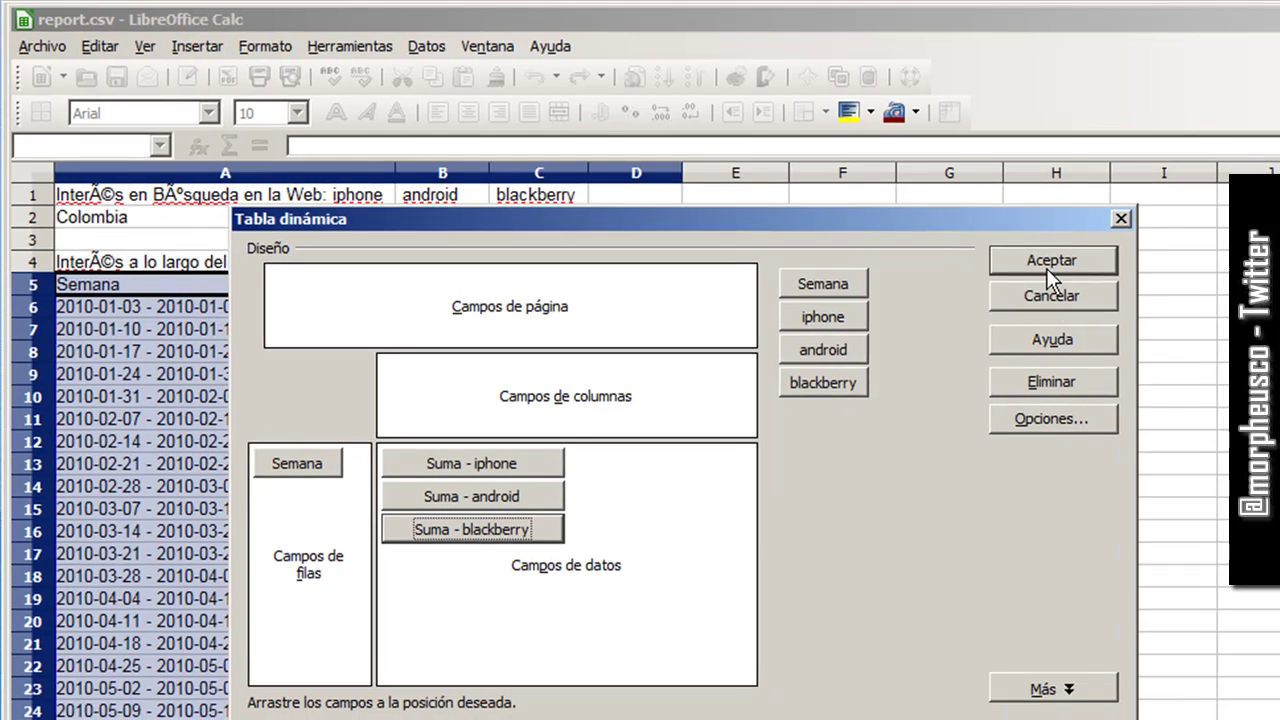
pyautogui.click(1046, 262)
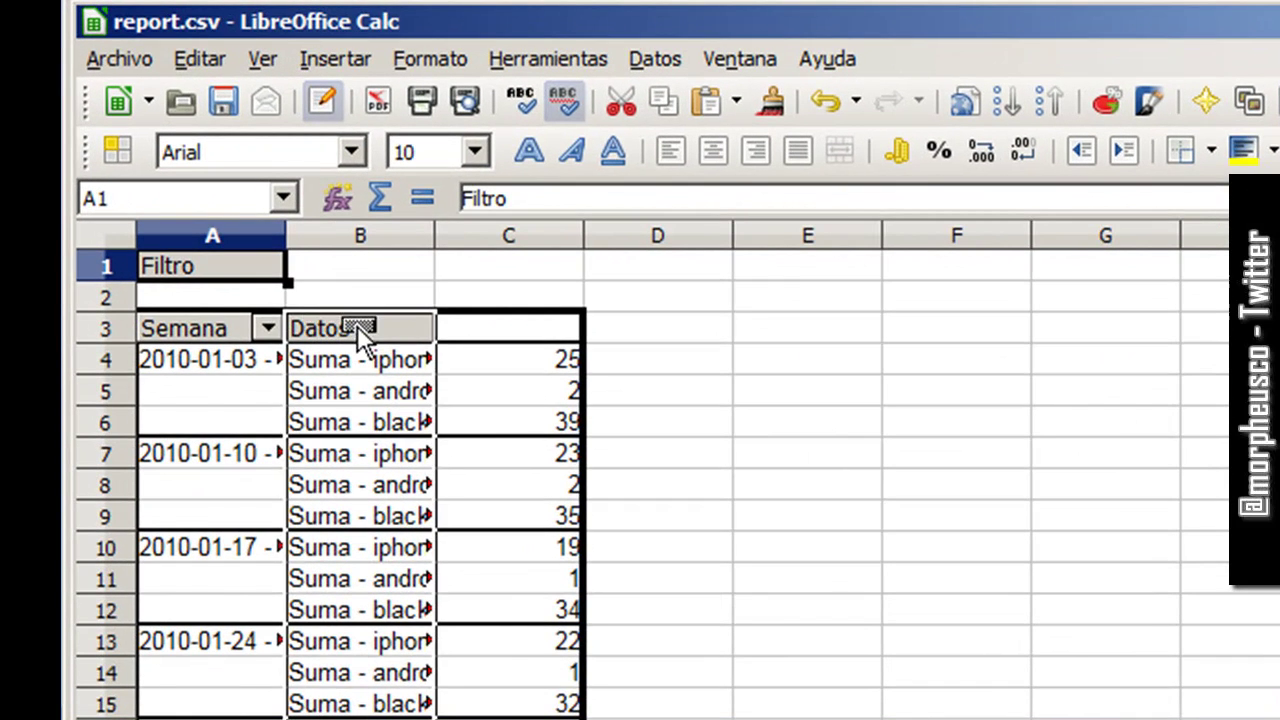
# - Move the Datos field to the column area and widen column A for full date ranges
pyautogui.moveTo(308, 176); pyautogui.dragTo(364, 175)
pyautogui.moveTo(450, 335); pyautogui.dragTo(452, 338)
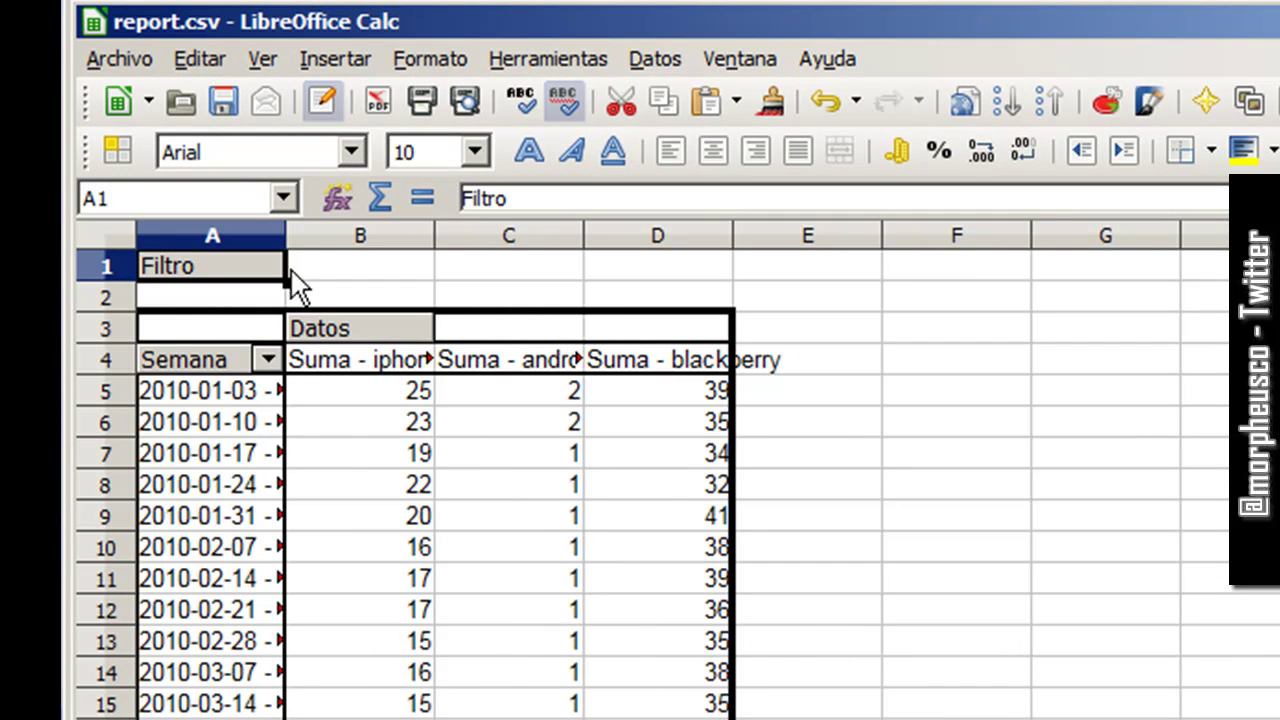
pyautogui.moveTo(285, 236); pyautogui.dragTo(455, 236)
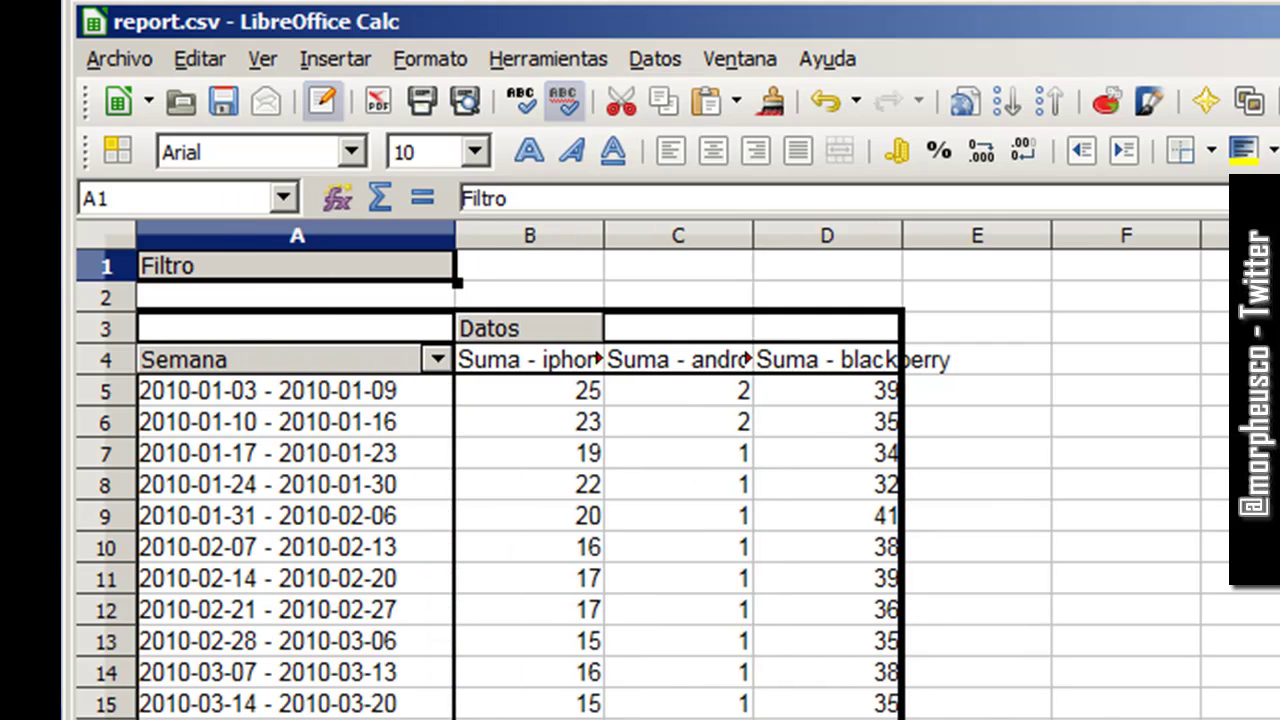
pyautogui.click(420, 485)
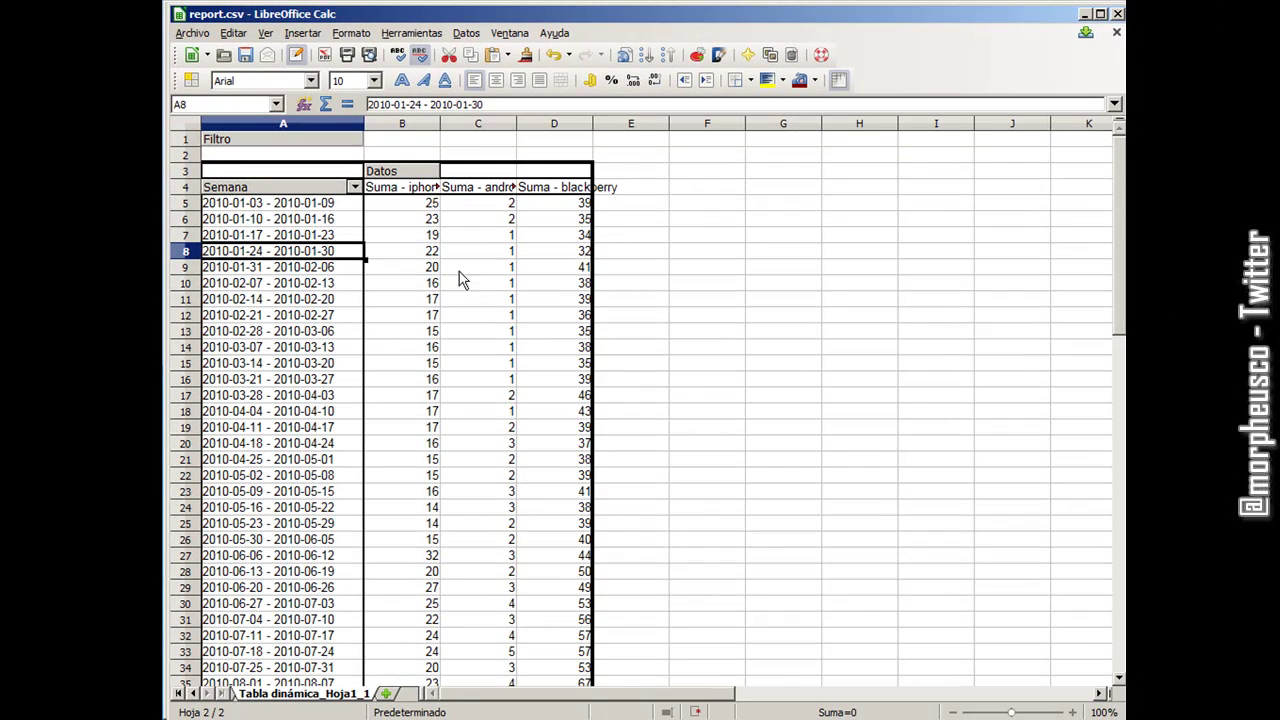
# - Select the pivot data starting at the Semana header cell A4
pyautogui.click(410, 190)
pyautogui.press('Left')
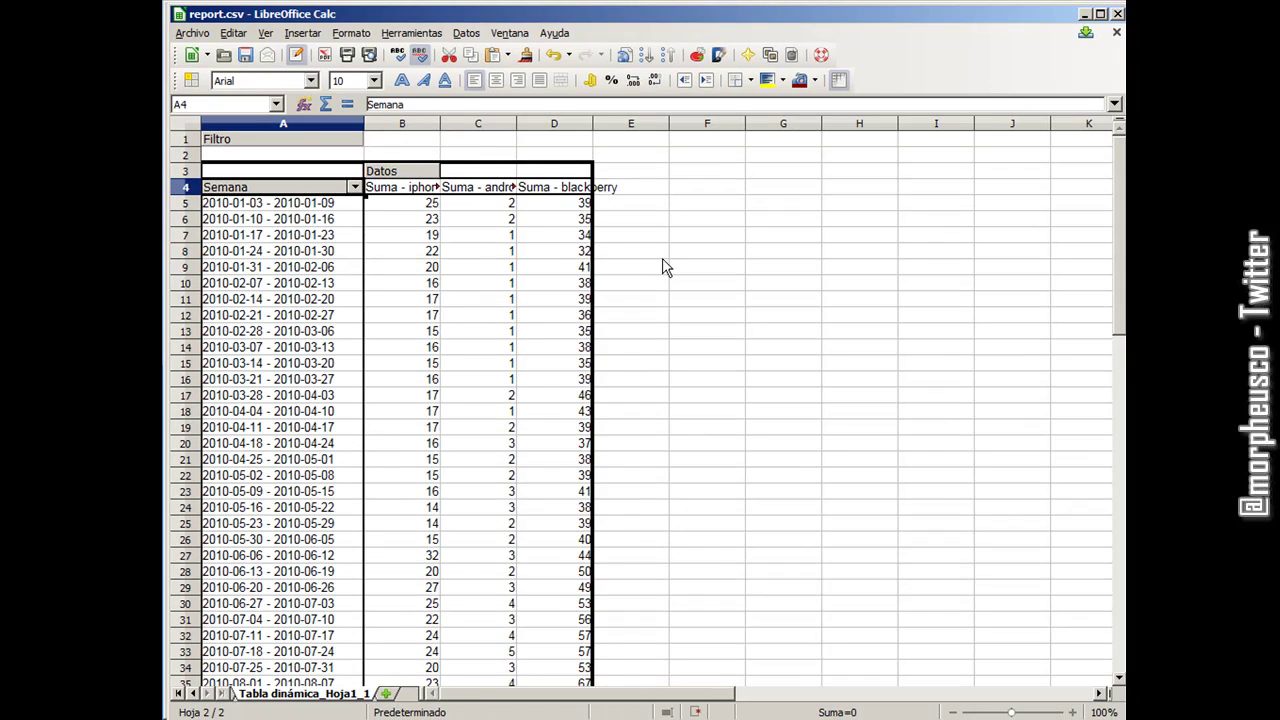
pyautogui.hotkey('shift', 'Right')
pyautogui.hotkey('shift', 'Right')
pyautogui.hotkey('shift', 'Right')
pyautogui.hotkey('shift', 'Down')
pyautogui.hotkey('shift', 'Down')
pyautogui.hotkey('shift', 'Down')
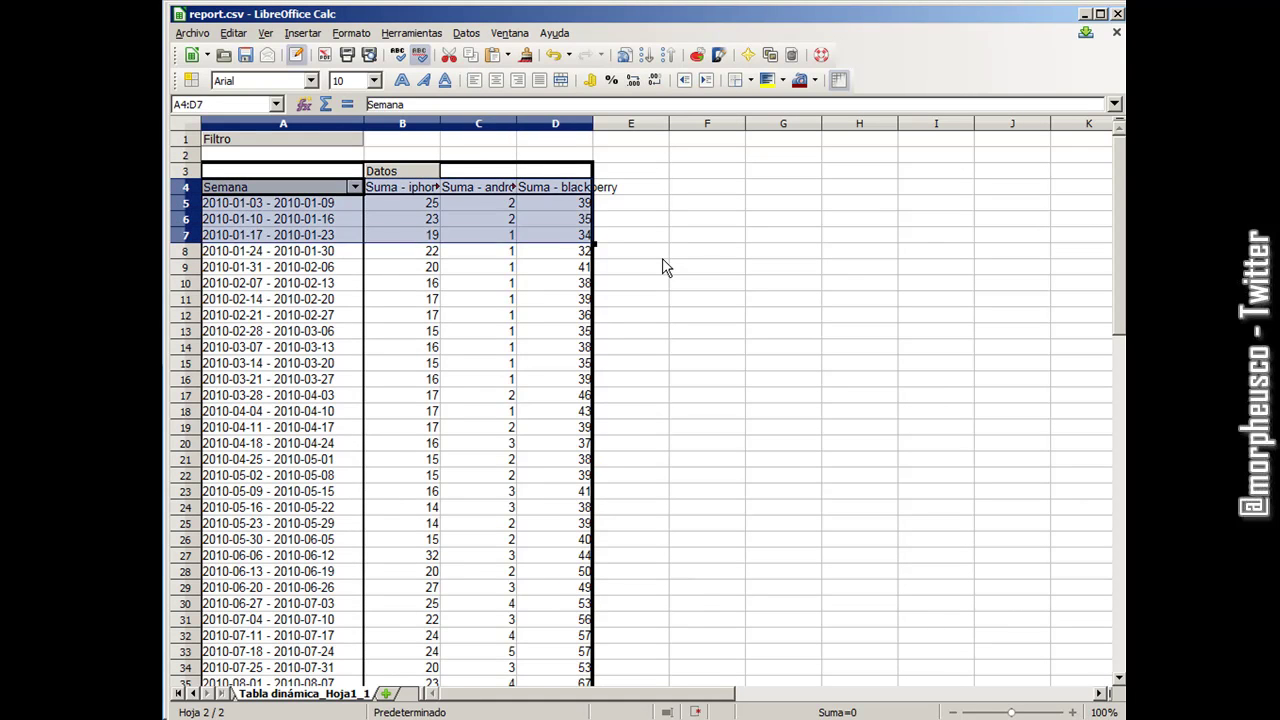
pyautogui.hotkey('shift', 'Down')
pyautogui.hotkey('shift', 'Down')
pyautogui.hotkey('shift', 'Down')
pyautogui.hotkey('shift', 'Down')
pyautogui.hotkey('shift', 'Down')
pyautogui.hotkey('shift', 'Down')
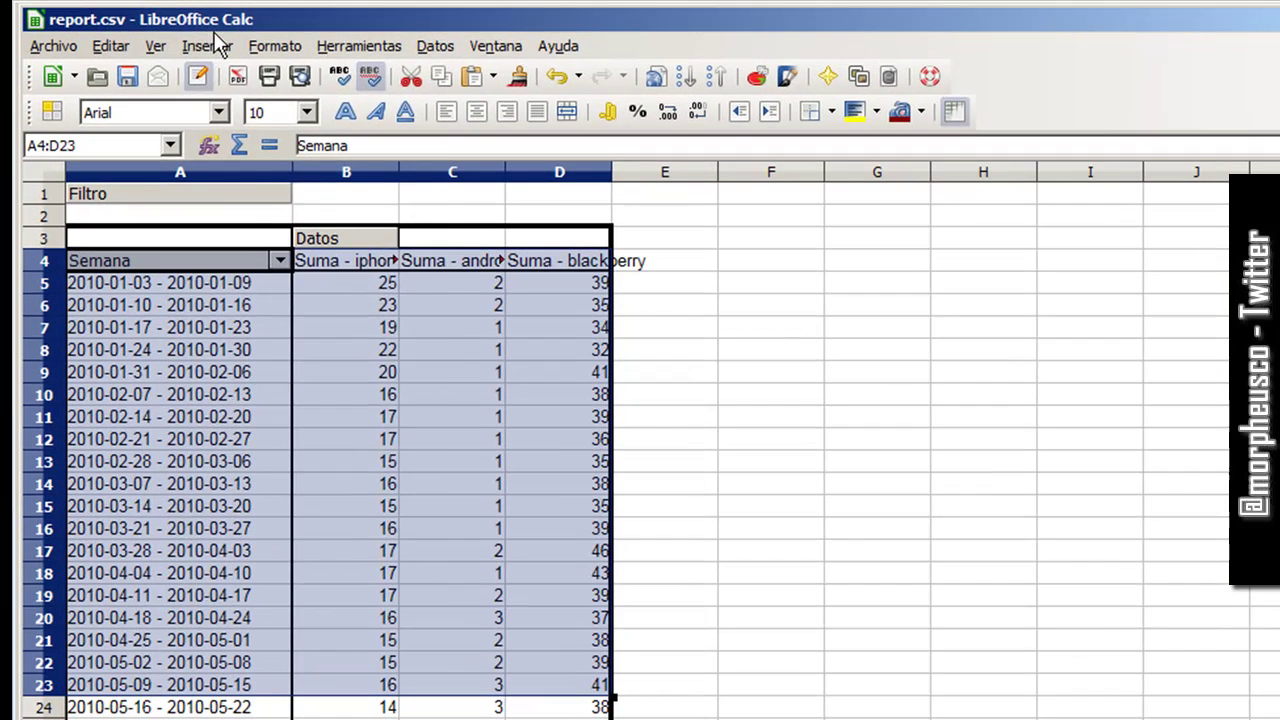
# - Insert a Línea chart with Puntos y líneas from the pivot data, then minimize Calc
pyautogui.click(309, 33)
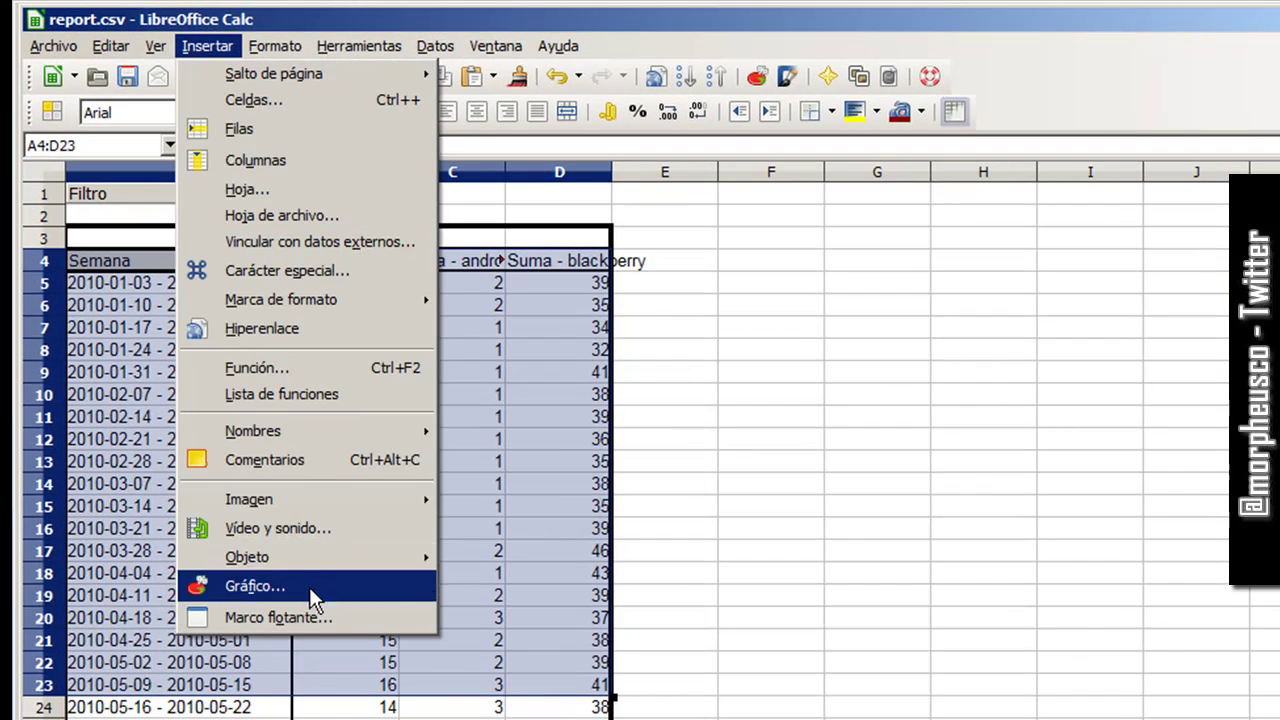
pyautogui.click(309, 587)
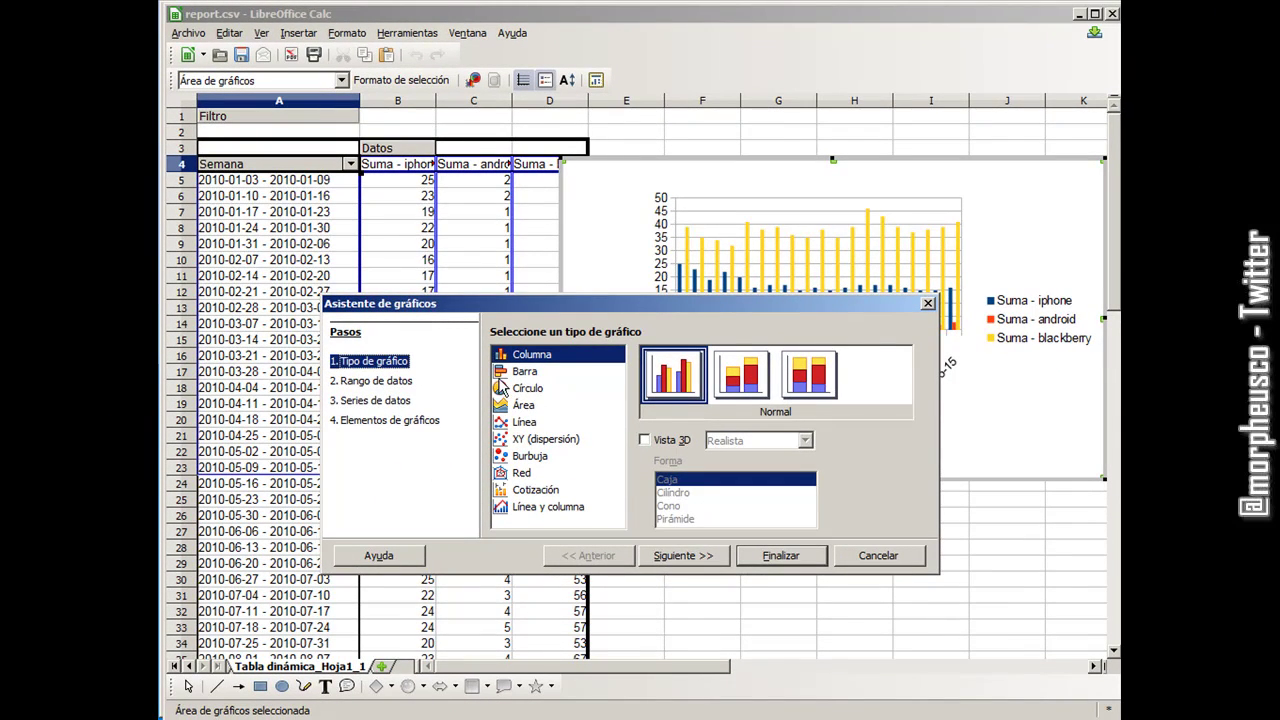
pyautogui.click(543, 424)
pyautogui.click(740, 378)
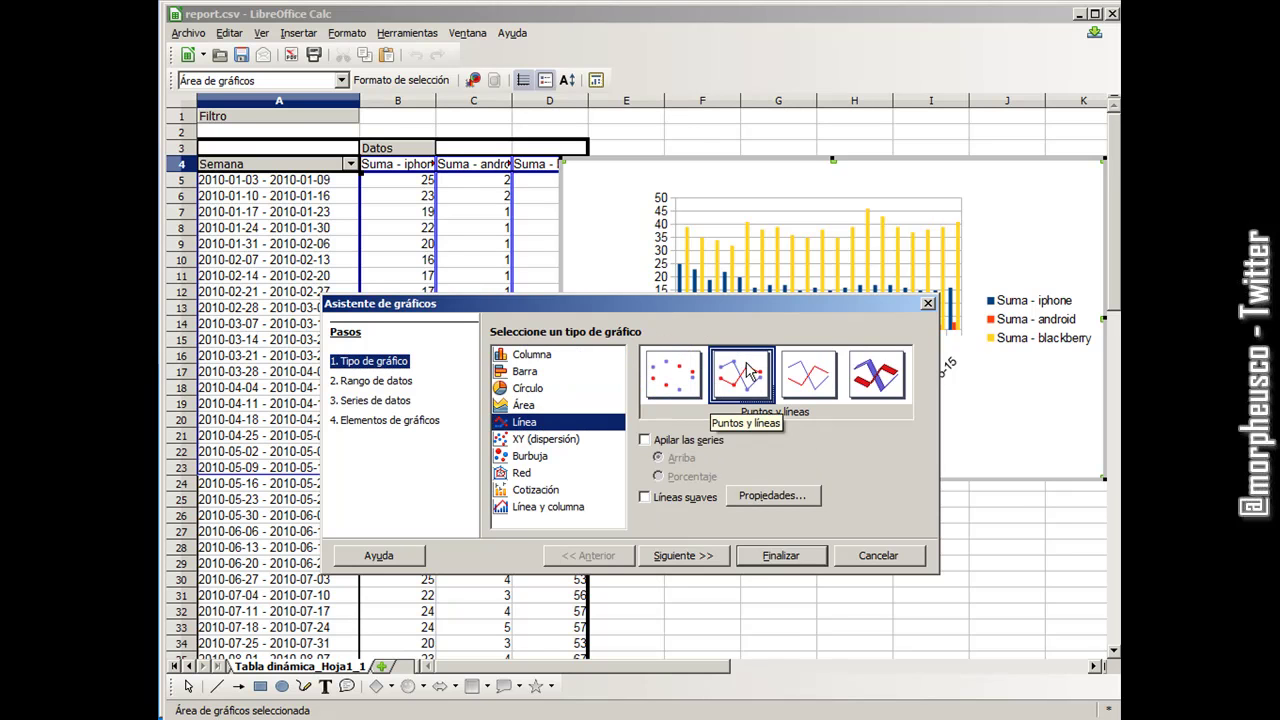
pyautogui.click(783, 556)
pyautogui.click(858, 568)
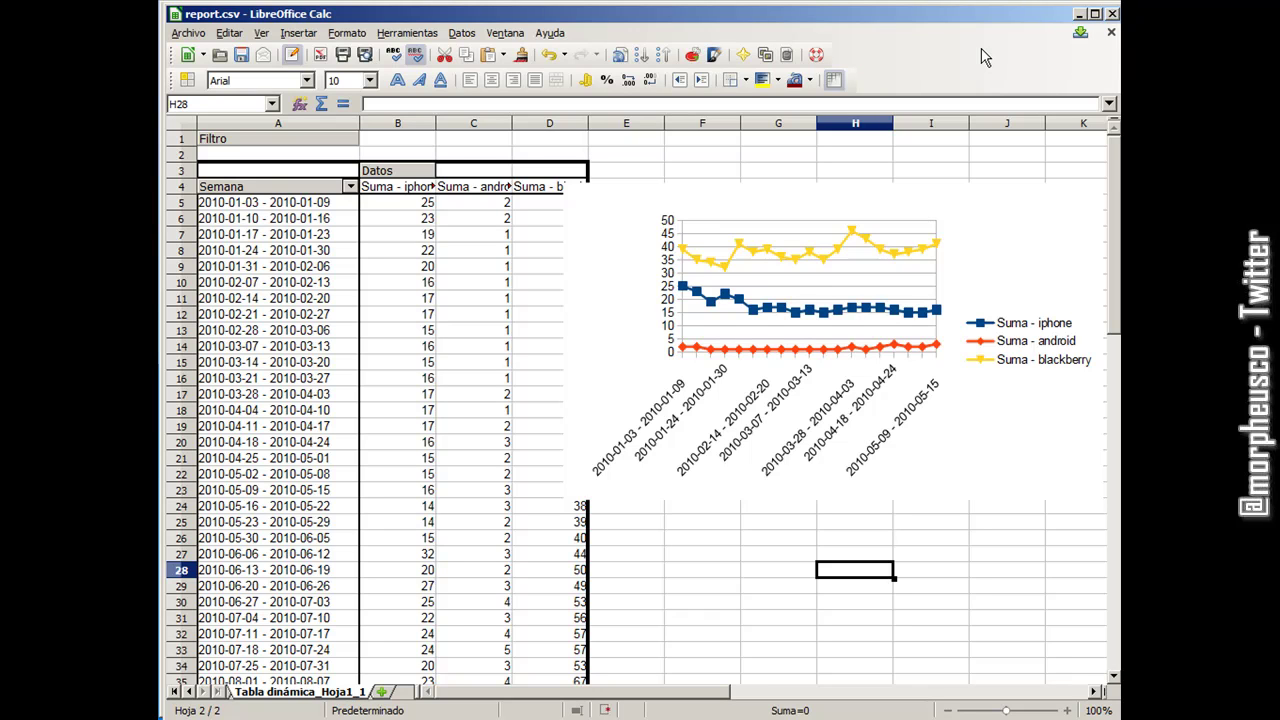
pyautogui.click(1080, 14)
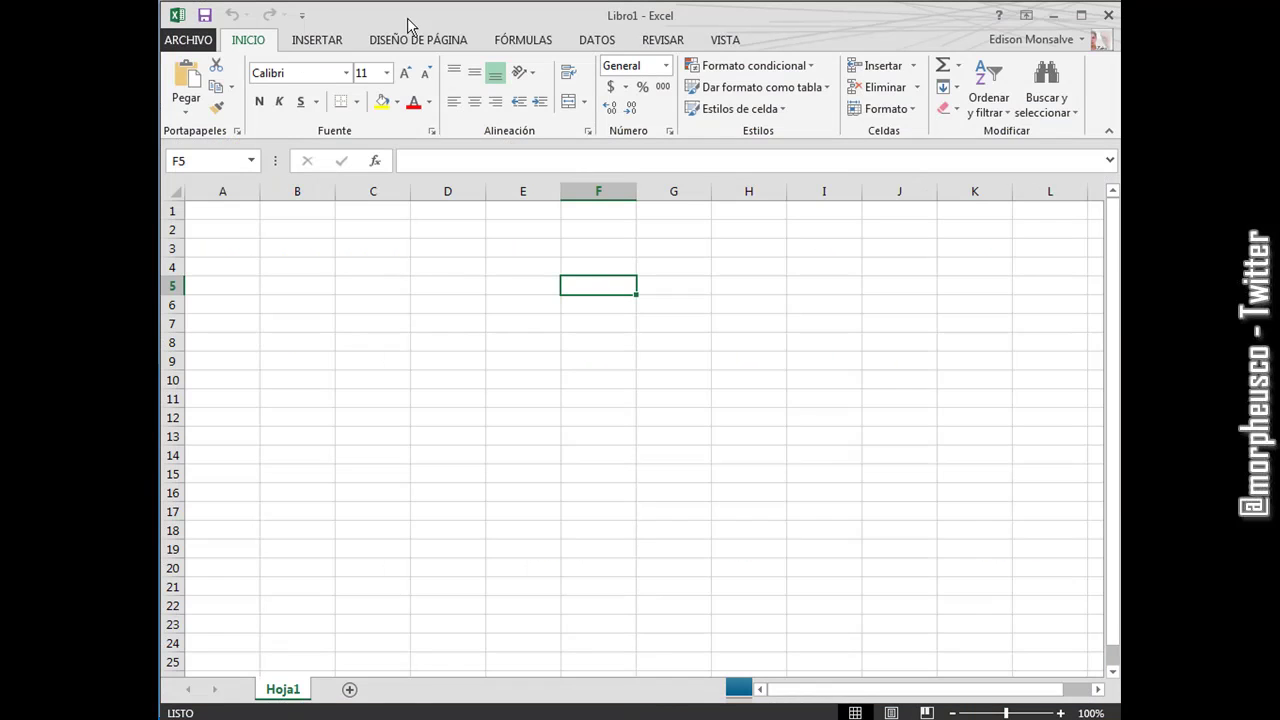
# - Open report.csv from Descargas in Excel using the Archivos de texto filter
pyautogui.click(188, 40)
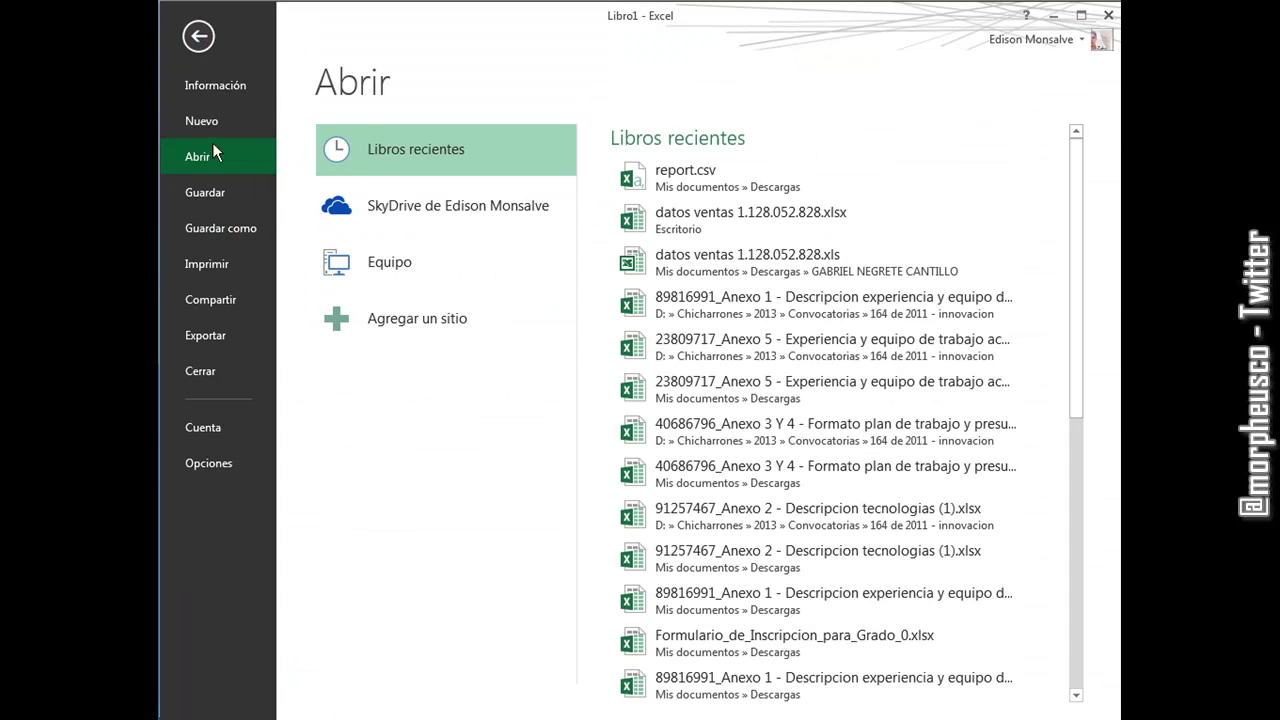
pyautogui.click(430, 262)
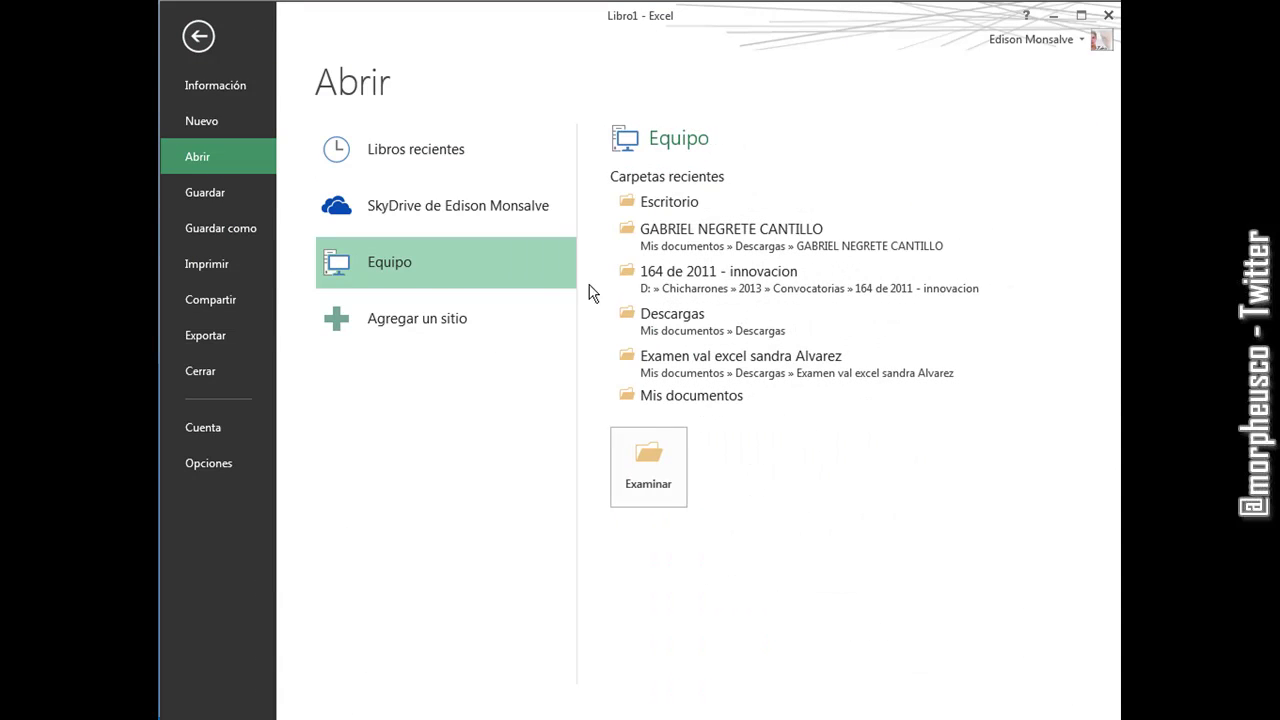
pyautogui.click(700, 320)
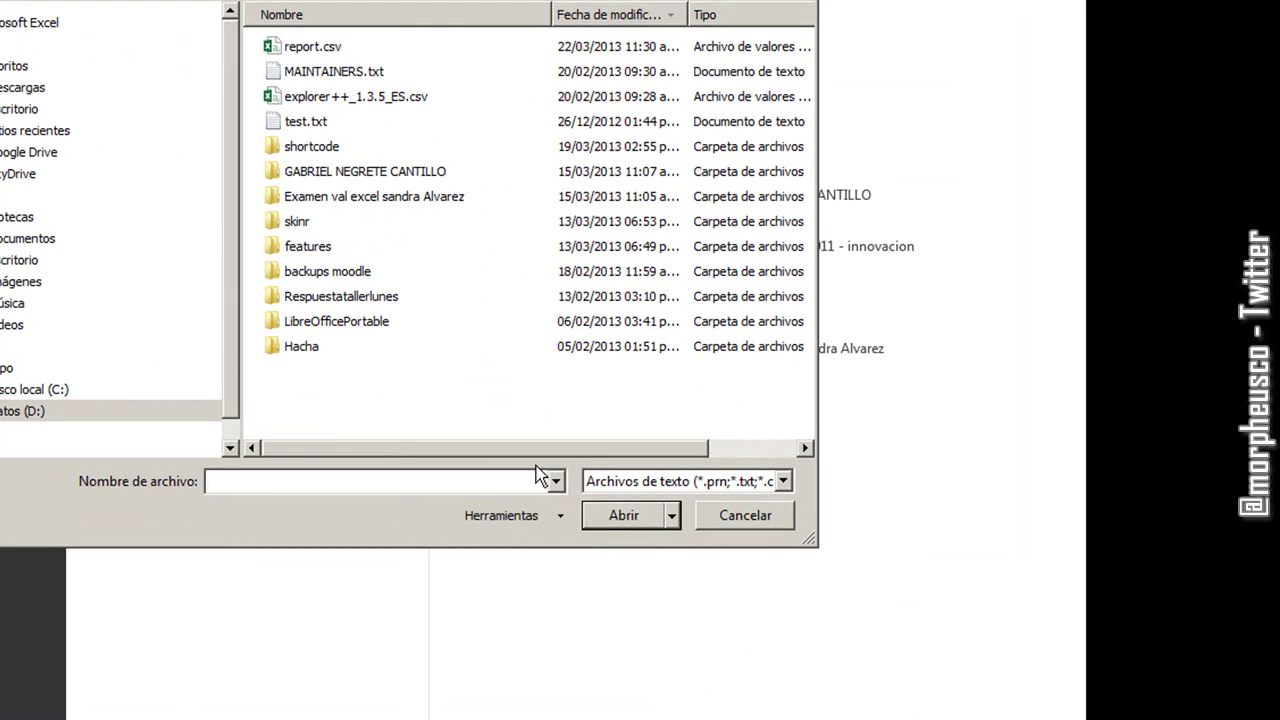
pyautogui.click(640, 481)
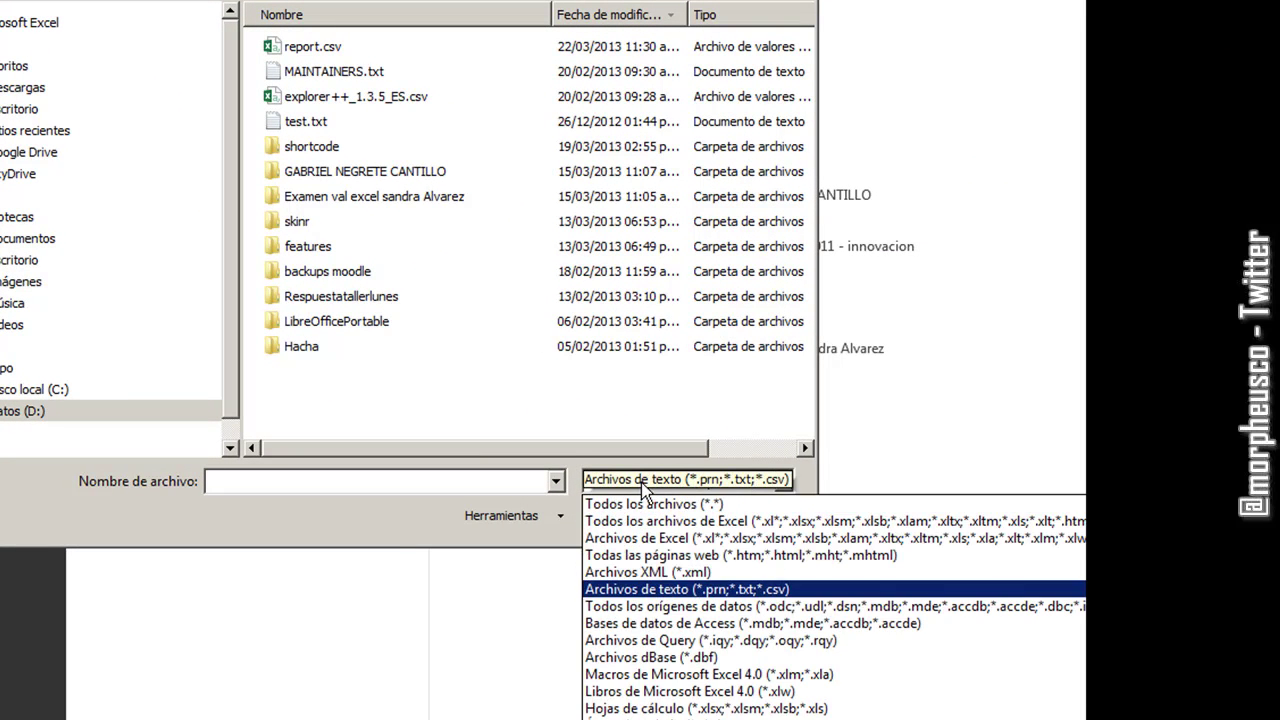
pyautogui.click(668, 590)
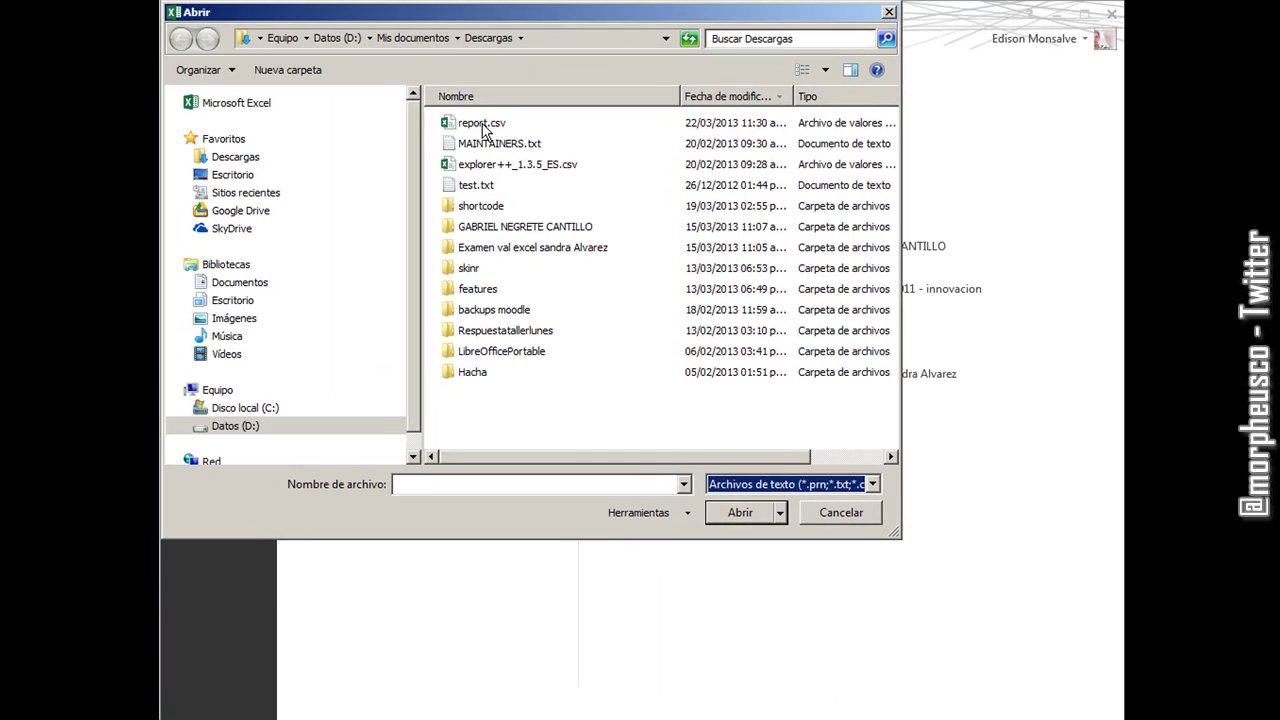
pyautogui.click(318, 50)
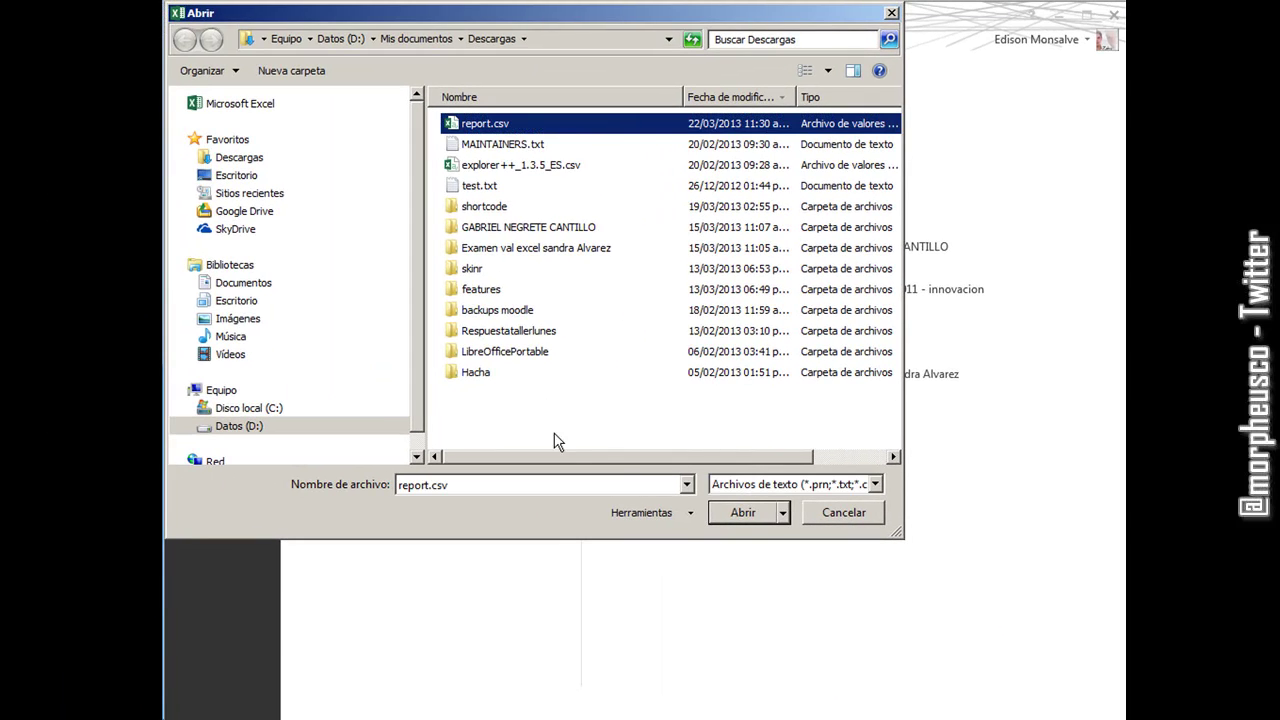
pyautogui.click(730, 512)
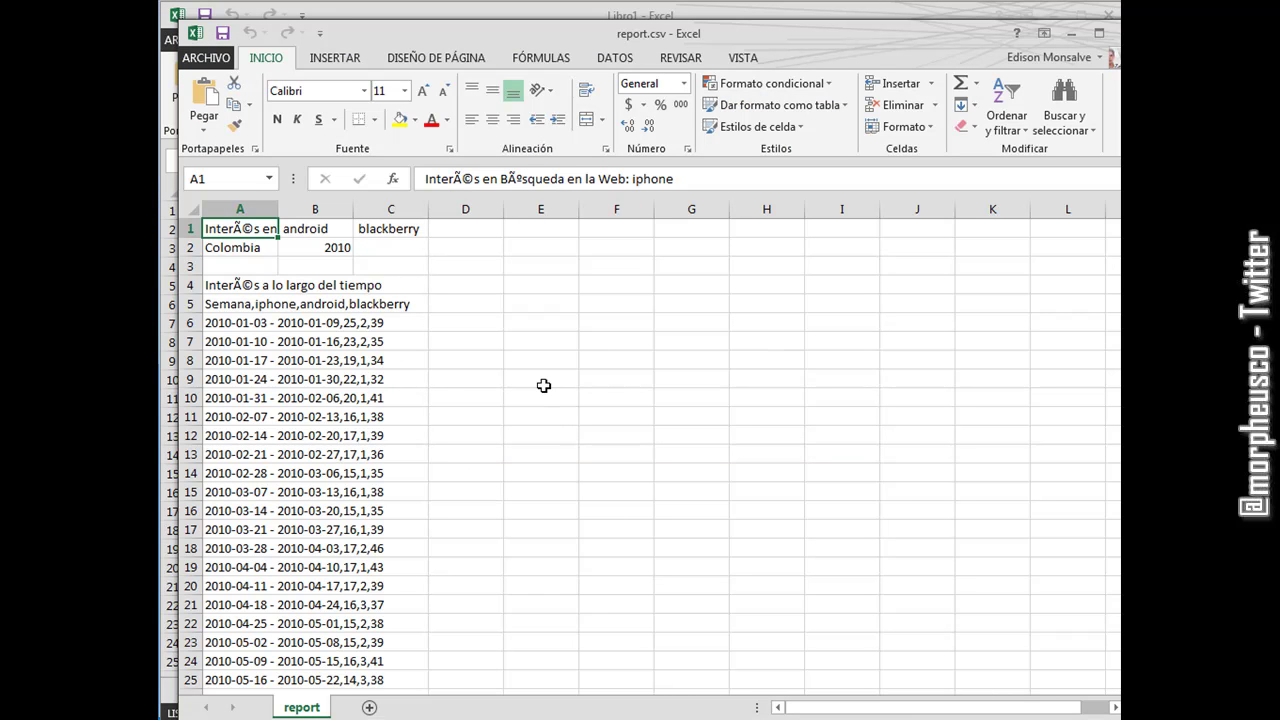
# - Maximize the report.csv window and scroll through its comma-joined data
pyautogui.doubleClick(497, 25)
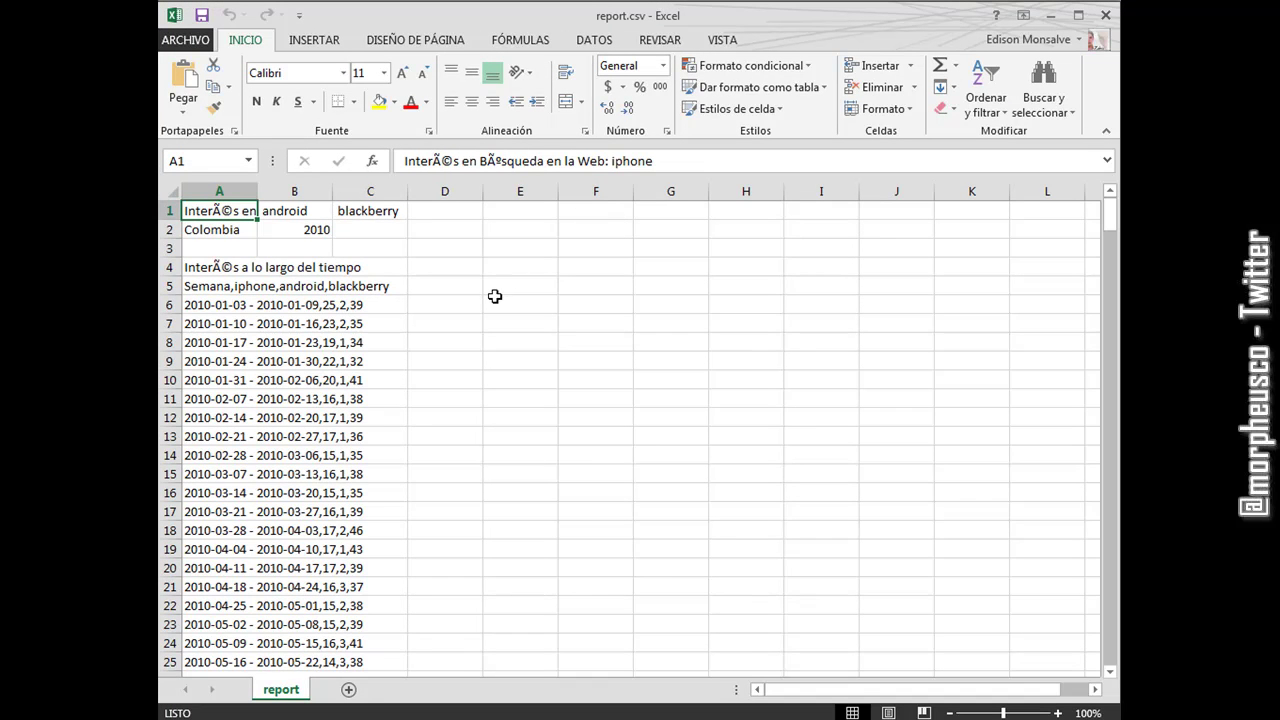
pyautogui.scroll(-5, 494, 296)
pyautogui.scroll(-8, 493, 297)
pyautogui.scroll(-1, 491, 298)
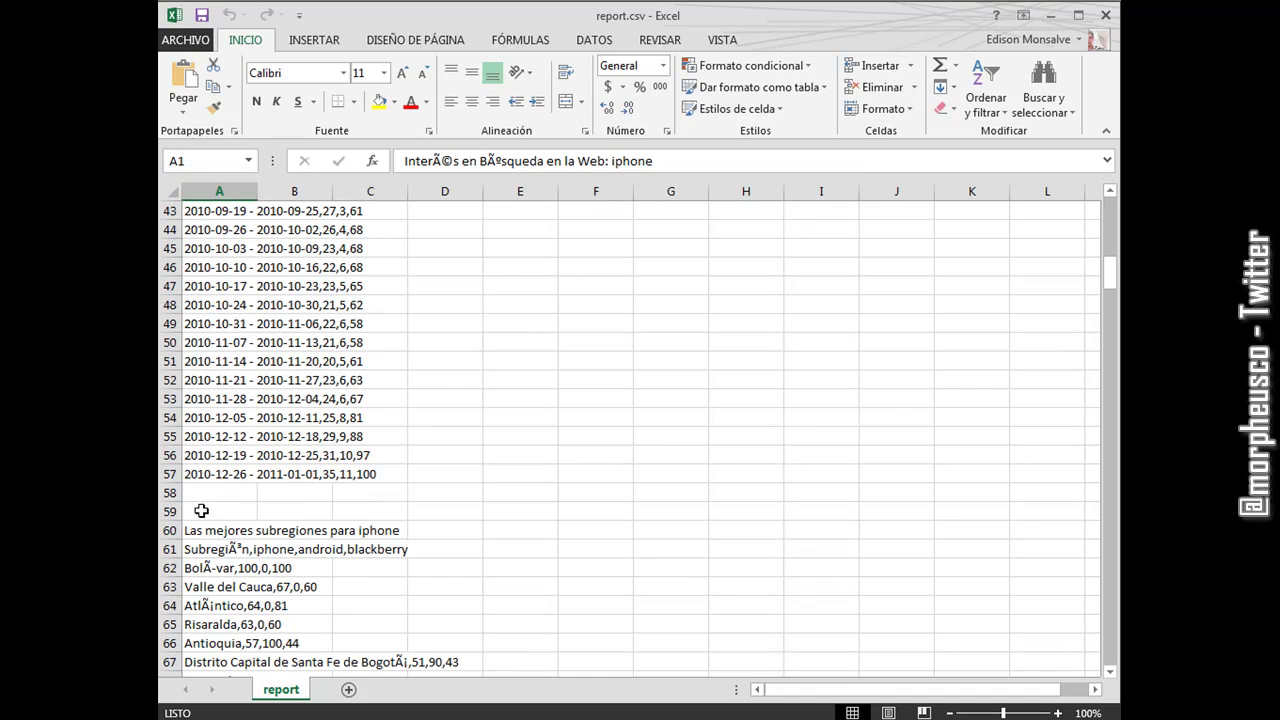
pyautogui.scroll(-3, 201, 490)
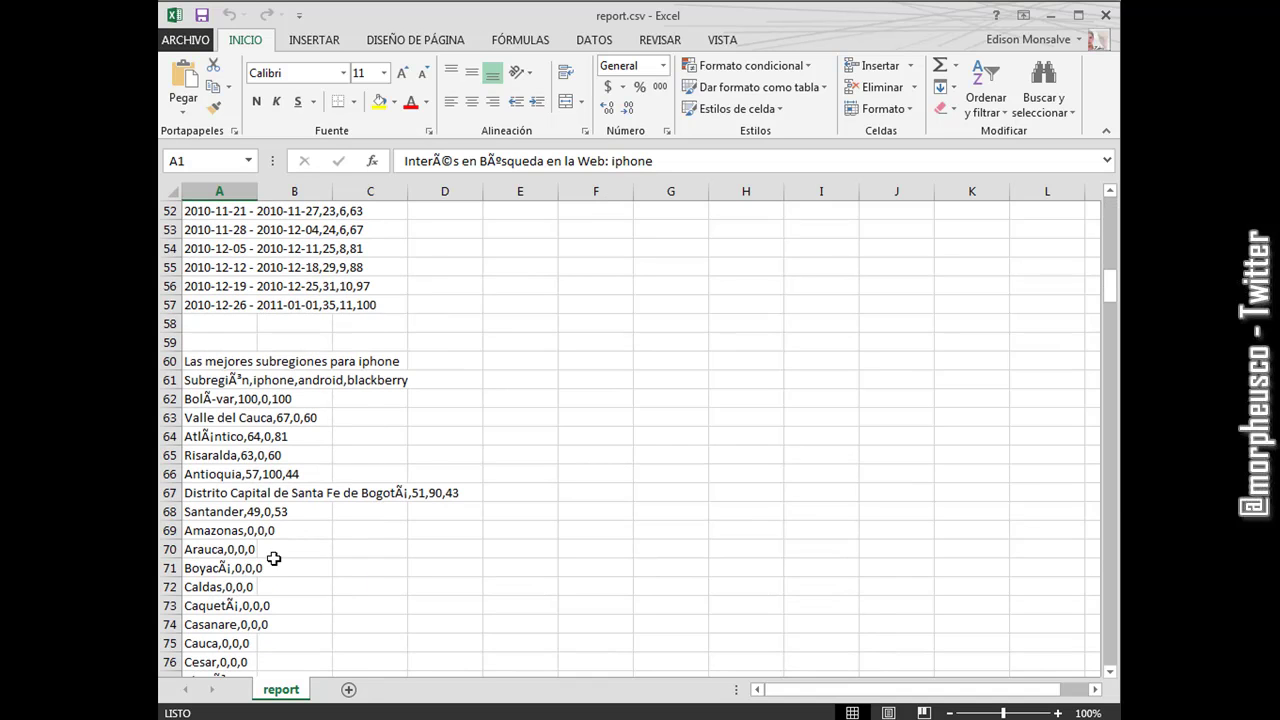
pyautogui.scroll(5, 313, 511)
pyautogui.scroll(2, 316, 495)
pyautogui.scroll(4, 318, 485)
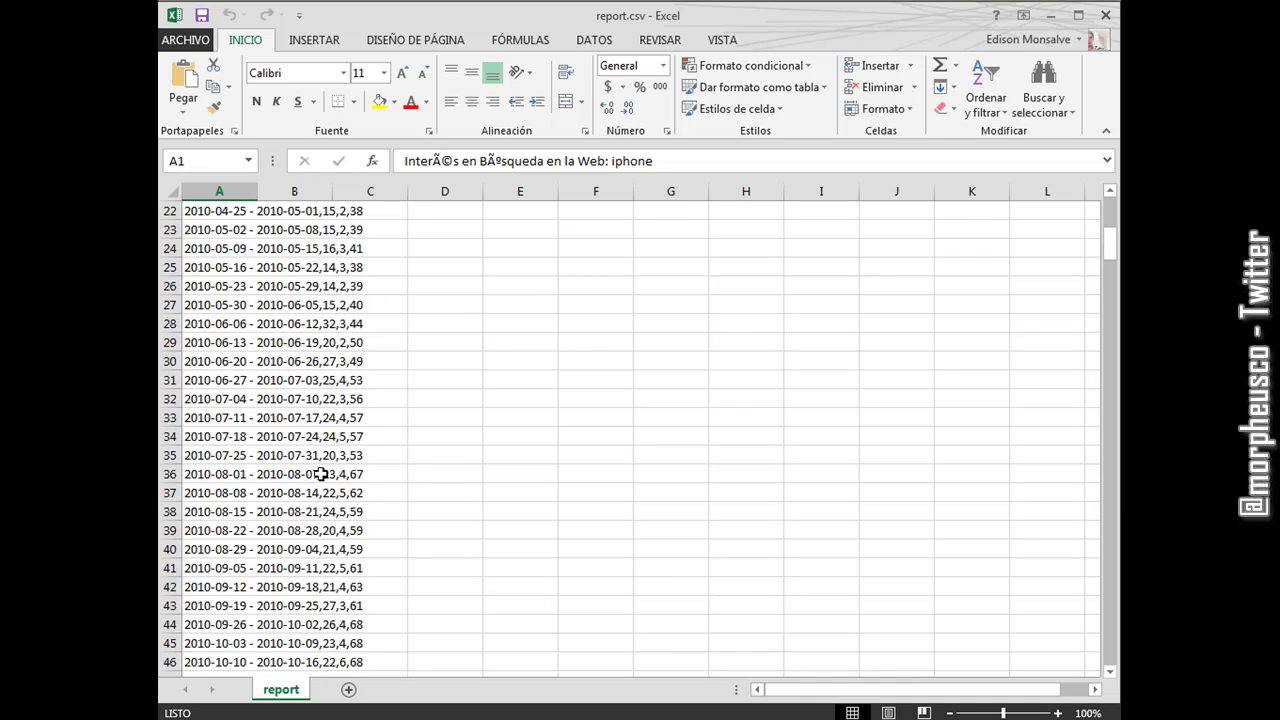
pyautogui.scroll(7, 320, 474)
# - Select A5:A57, from the Semana header down to the last week
pyautogui.click(229, 290)
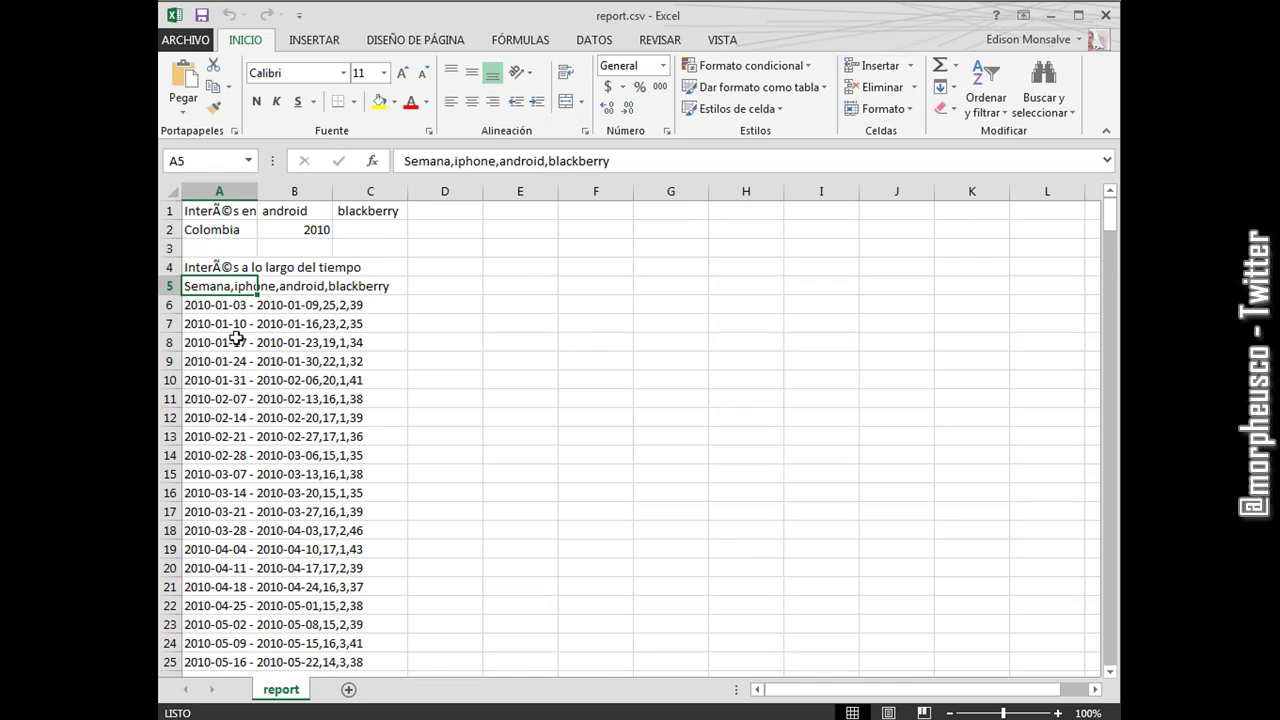
pyautogui.hotkey('ctrl', 'shift', 'Down')
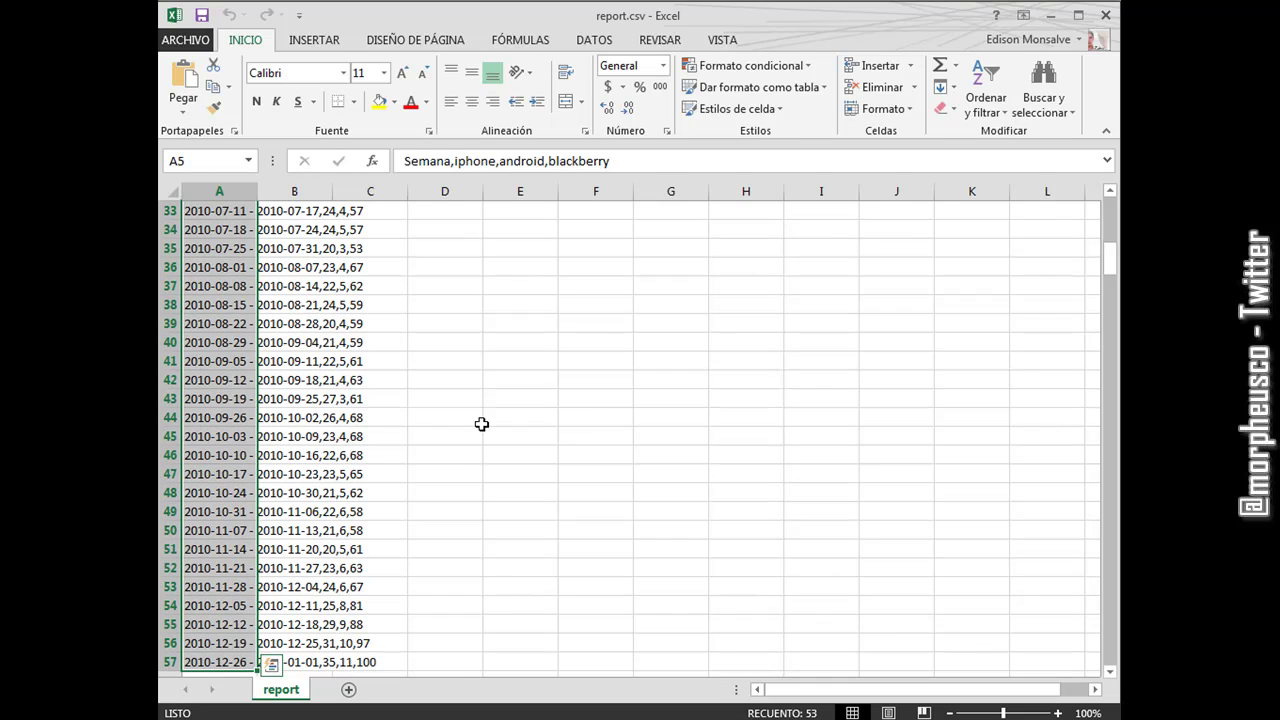
pyautogui.scroll(2, 223, 449)
pyautogui.scroll(6, 223, 449)
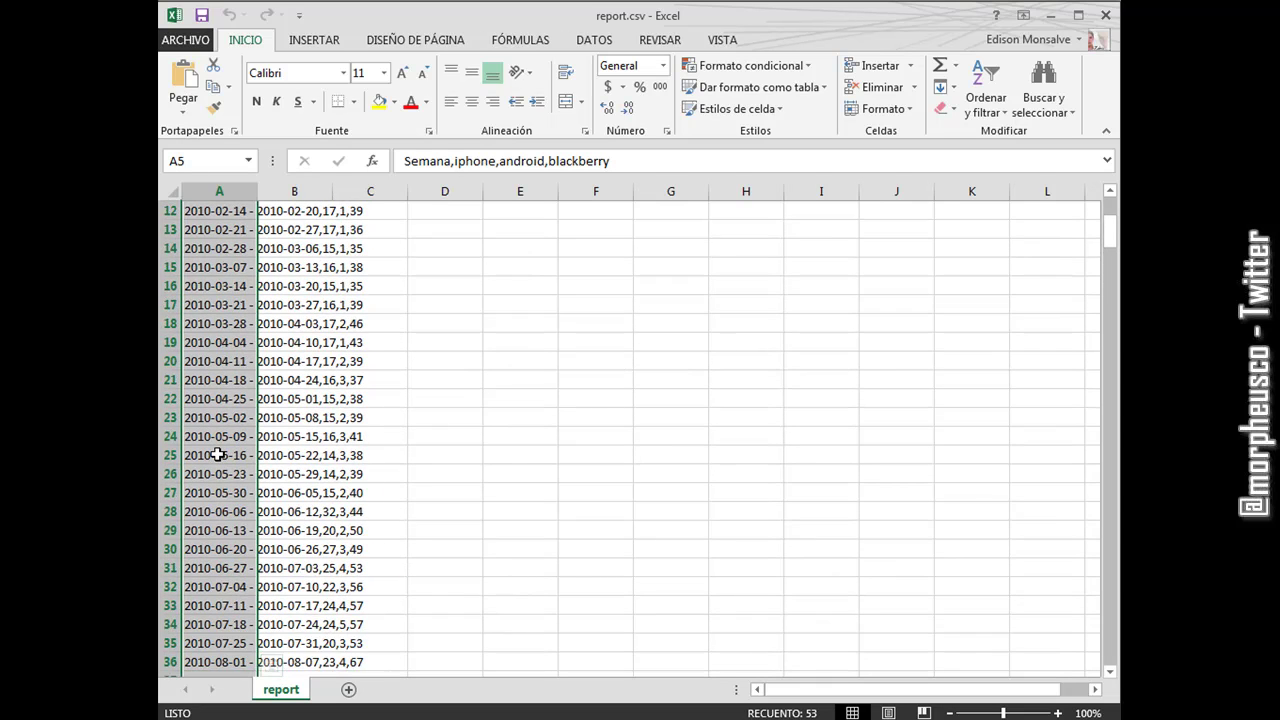
pyautogui.scroll(4, 223, 449)
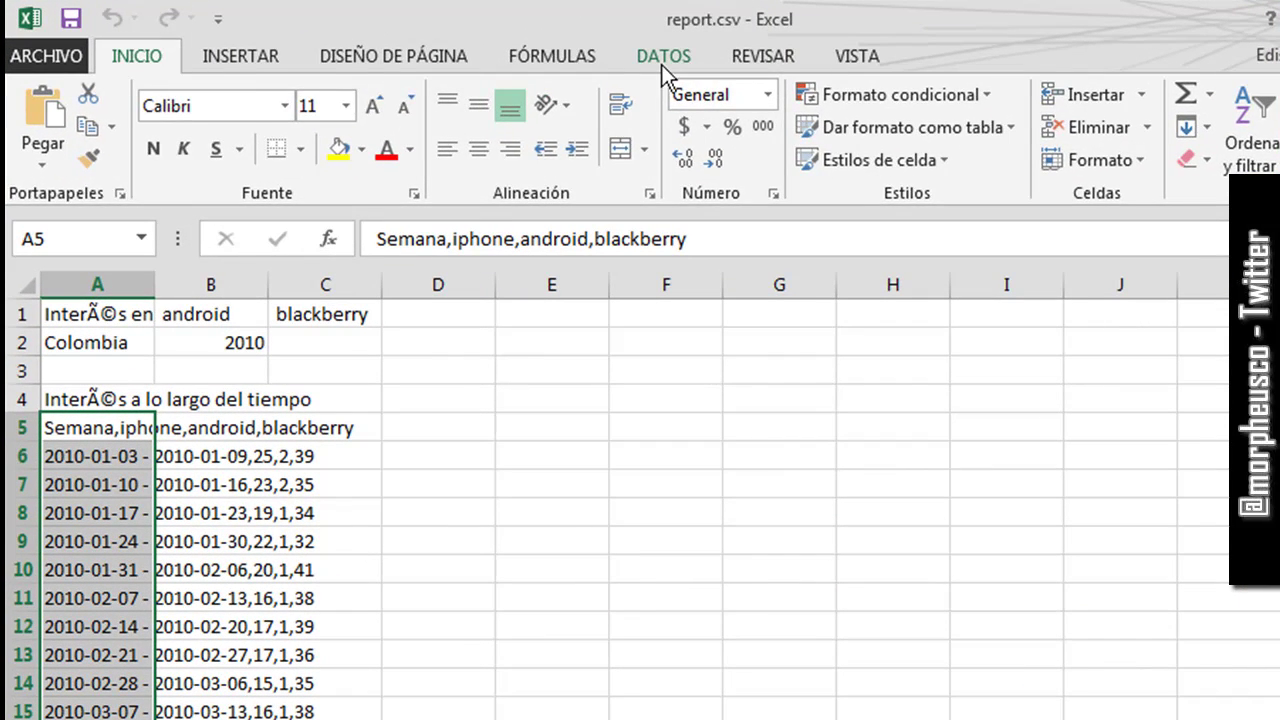
# - Run Texto en columnas as Delimitados with Coma as the separator
pyautogui.click(661, 60)
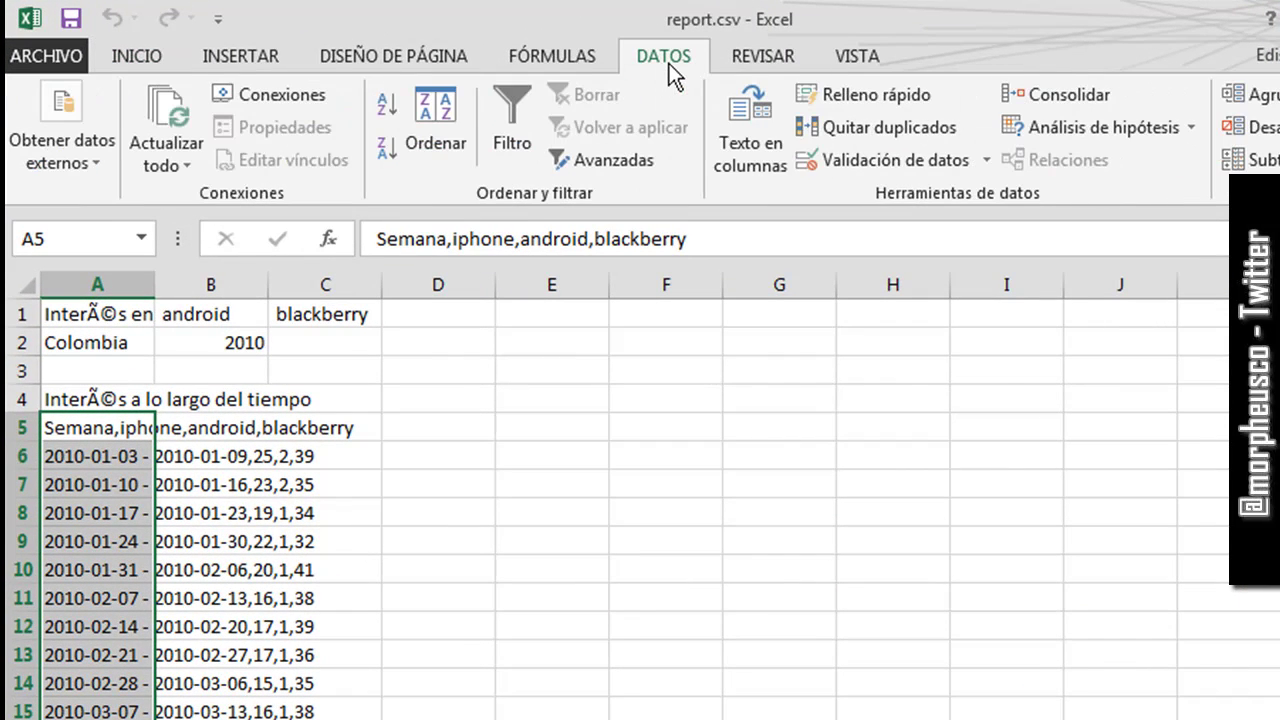
pyautogui.click(750, 163)
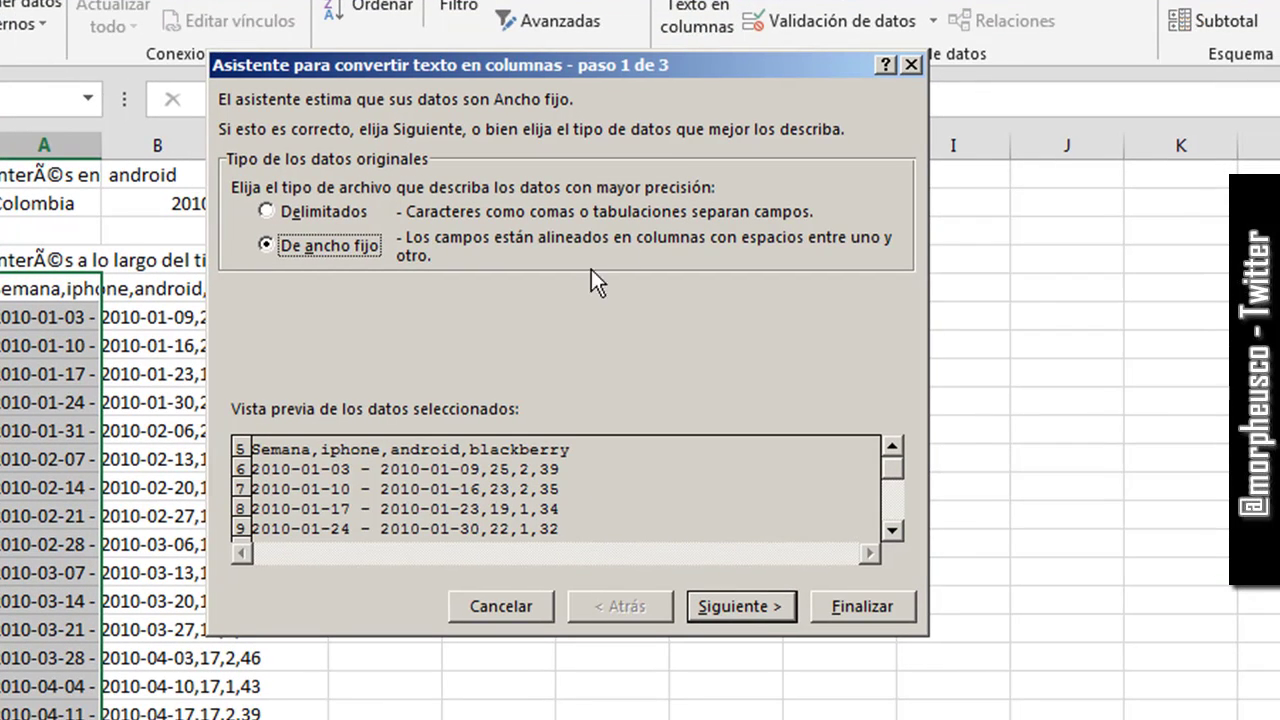
pyautogui.moveTo(428, 52); pyautogui.dragTo(574, 0)
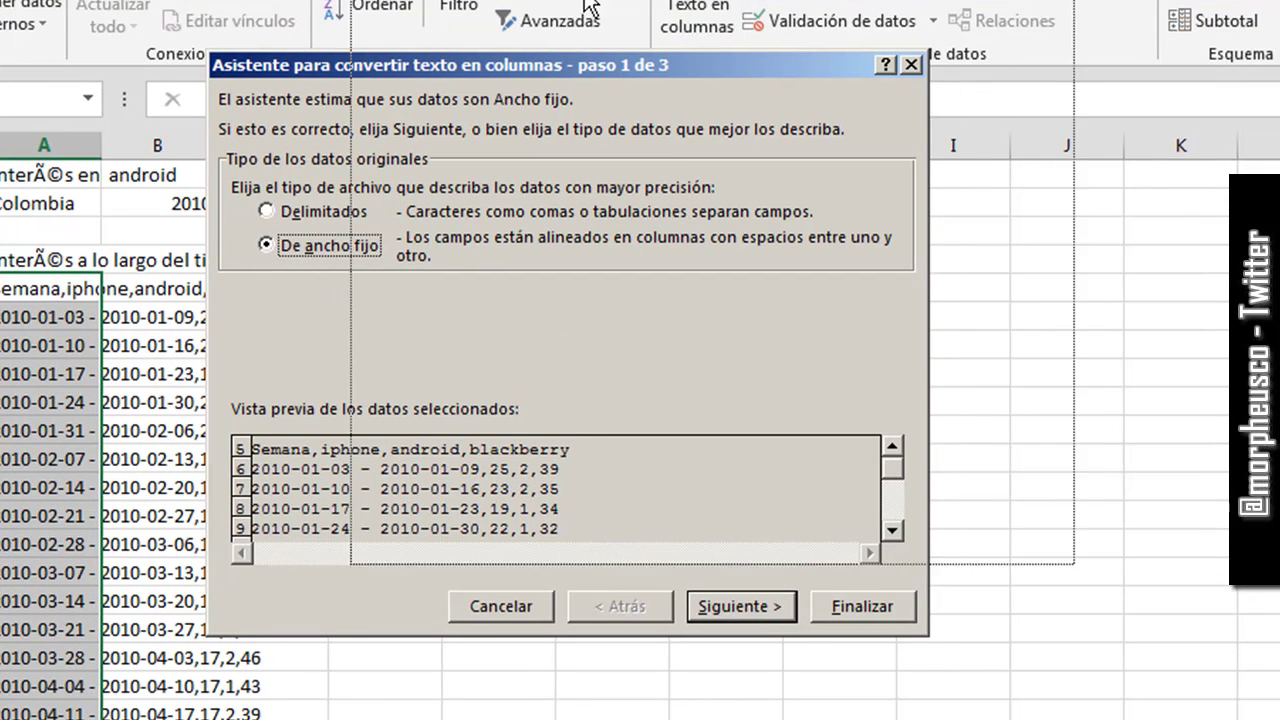
pyautogui.click(496, 135)
pyautogui.click(496, 130)
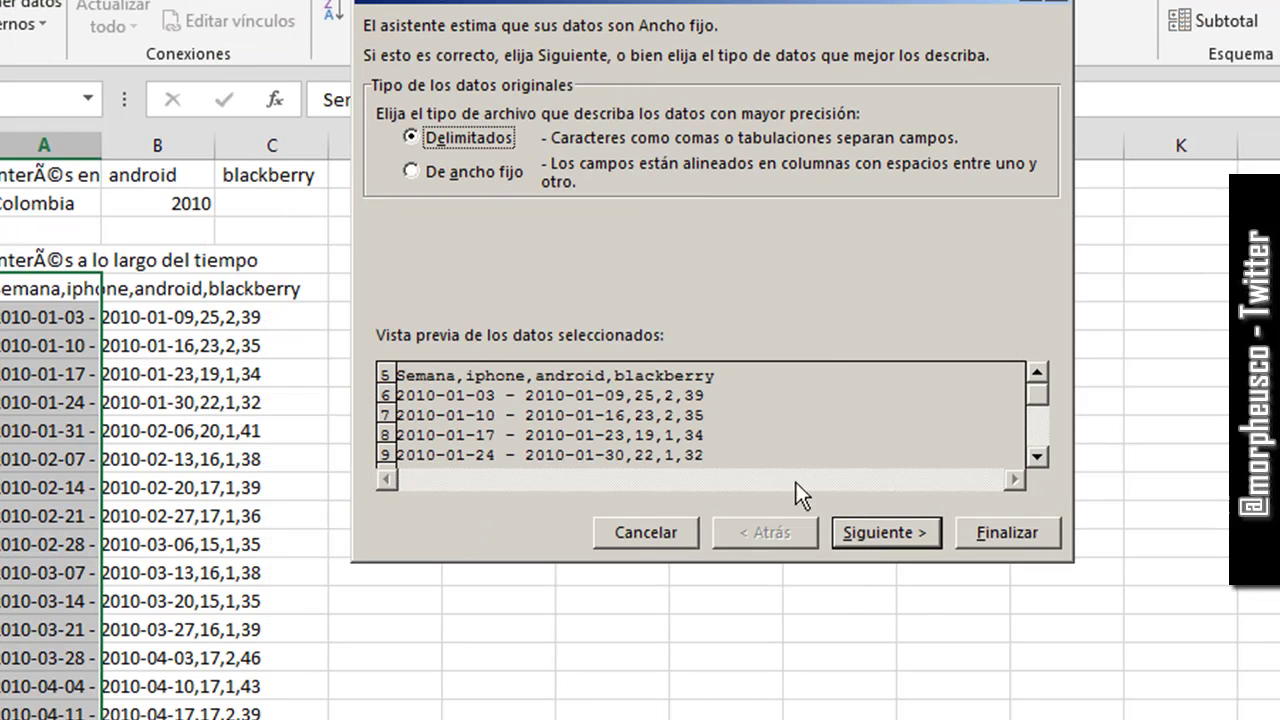
pyautogui.click(866, 532)
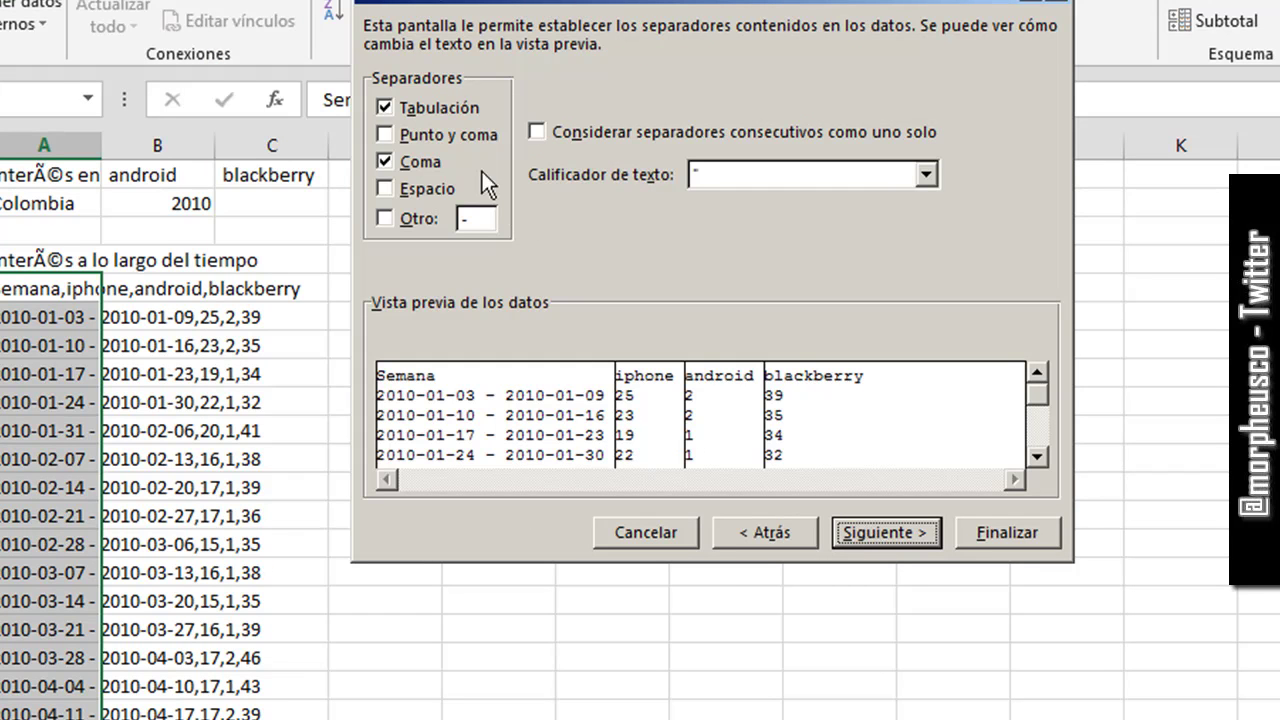
pyautogui.click(416, 163)
pyautogui.click(416, 158)
pyautogui.click(416, 158)
pyautogui.click(416, 163)
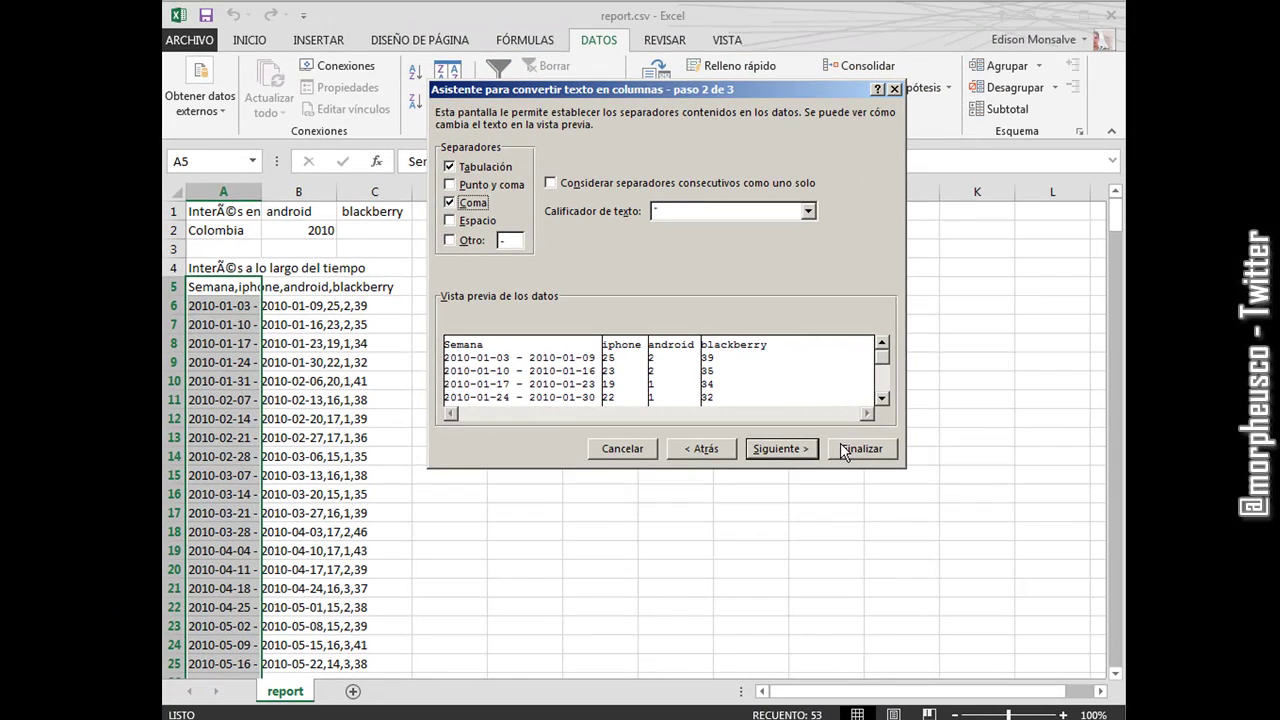
pyautogui.click(848, 450)
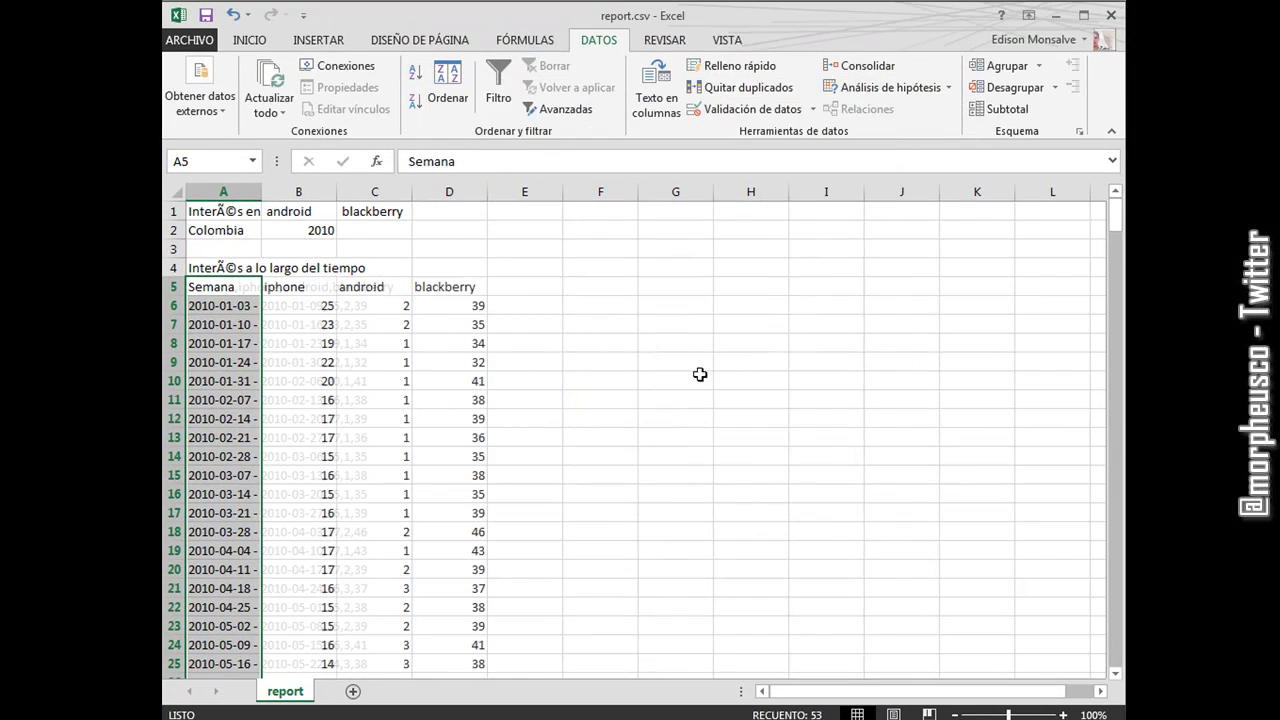
# - Autofit column A so week ranges like 2010-01-03 - 2010-01-09 show fully
pyautogui.click(308, 289)
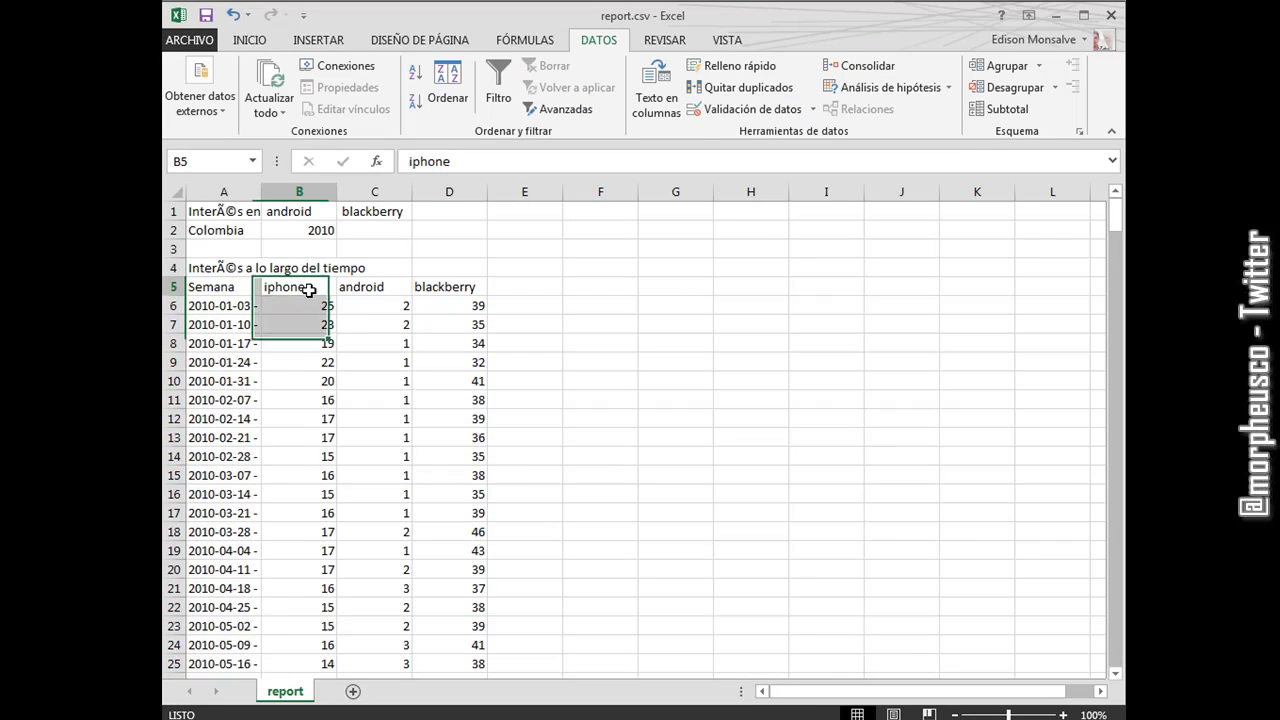
pyautogui.doubleClick(260, 192)
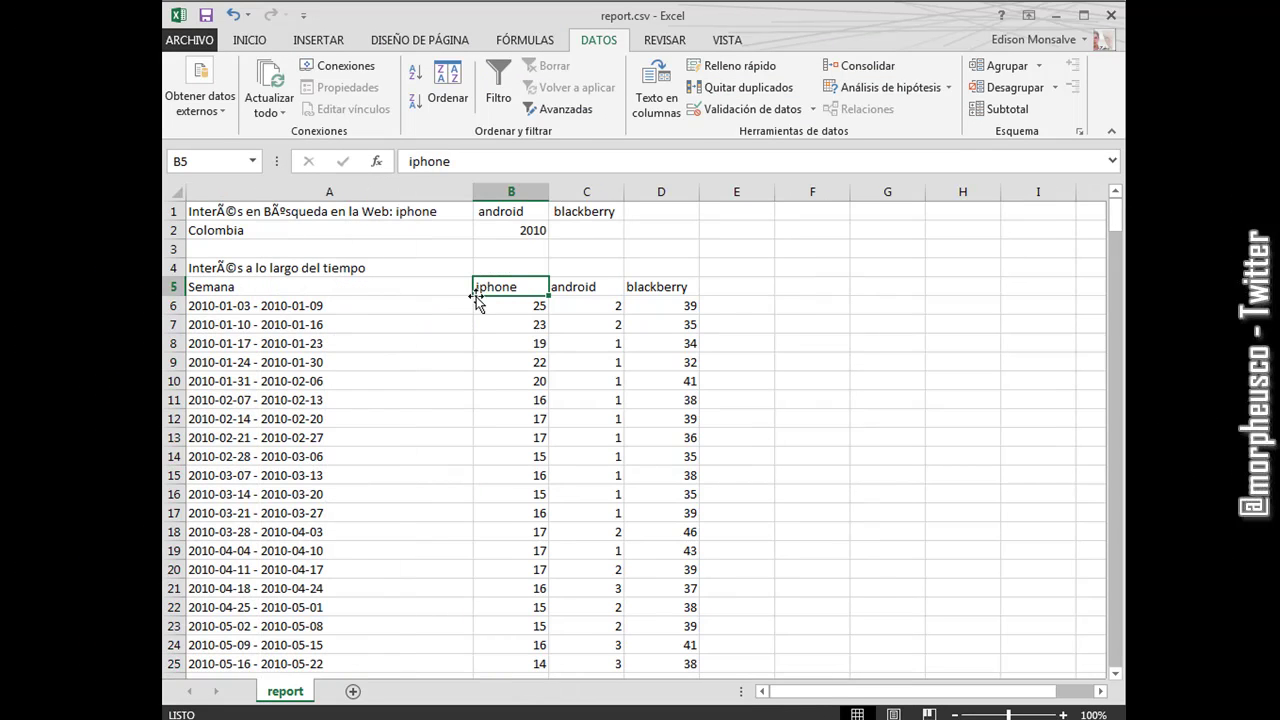
pyautogui.click(357, 288)
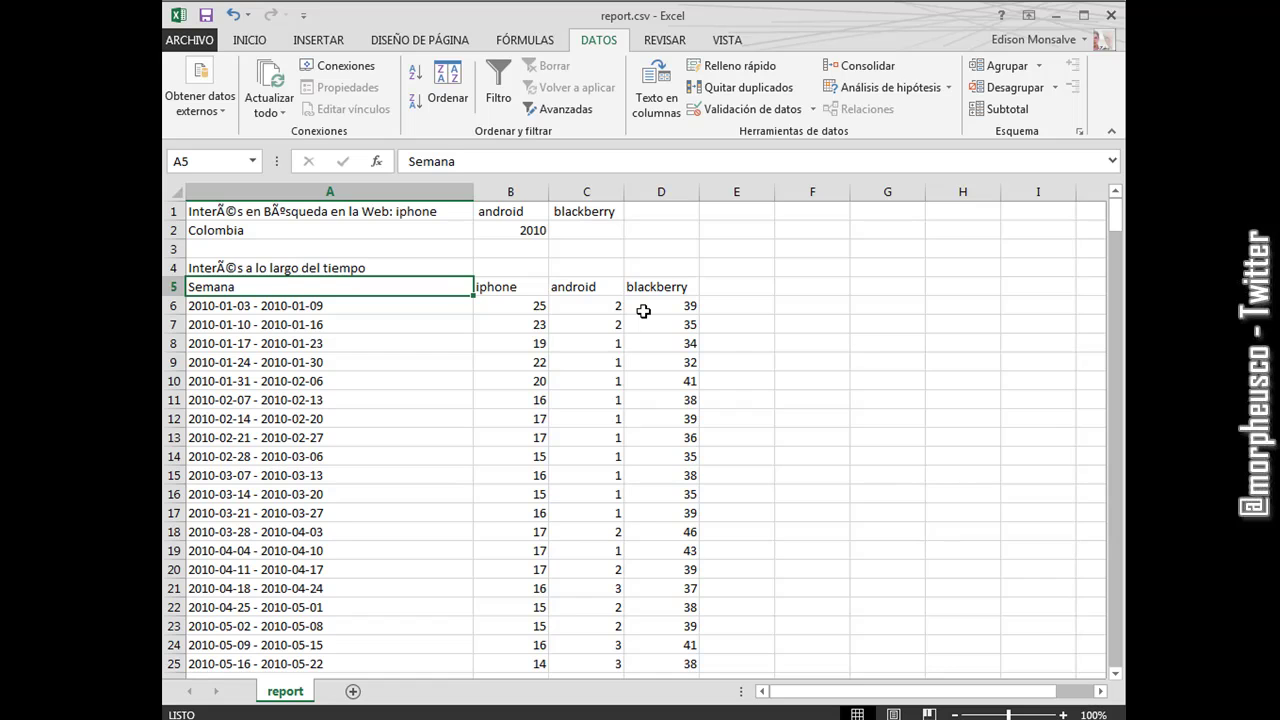
# - Insert two blank columns before the iphone data by shifting B5:B57 right twice
pyautogui.press('Right')
pyautogui.hotkey('ctrl', 'shift', 'Down')
pyautogui.hotkey('ctrl', '+')
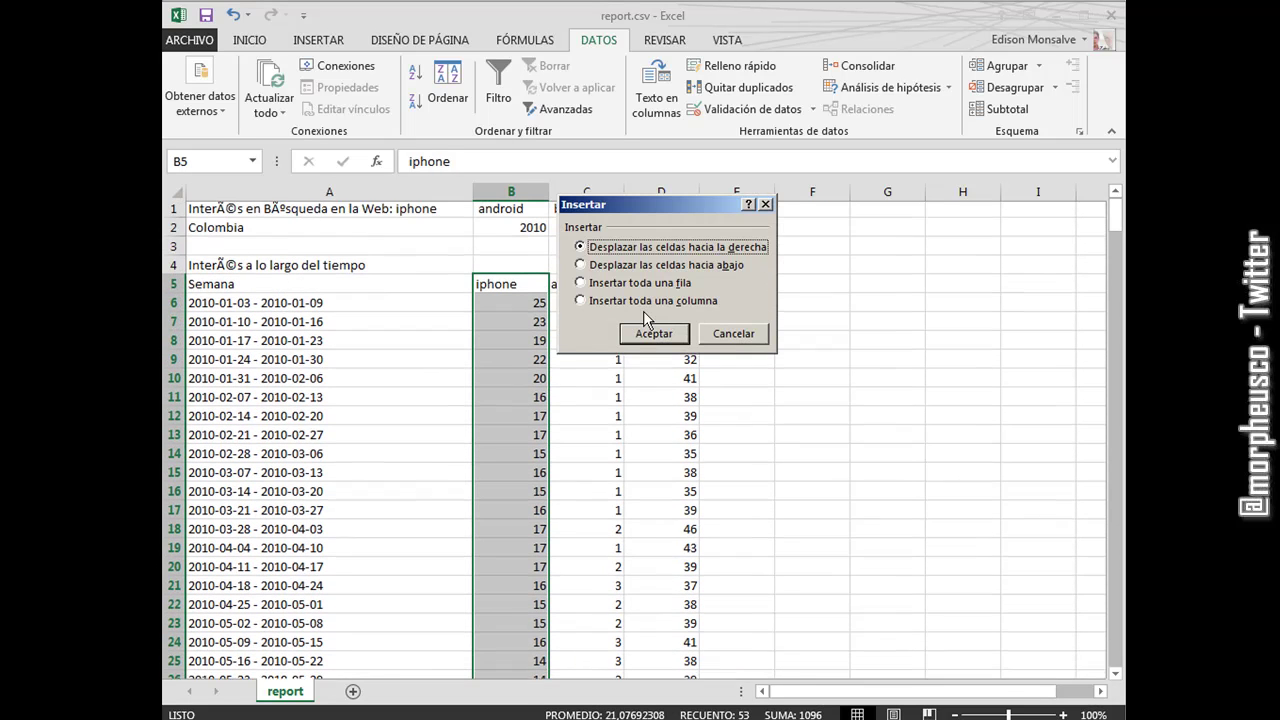
pyautogui.press('Return')
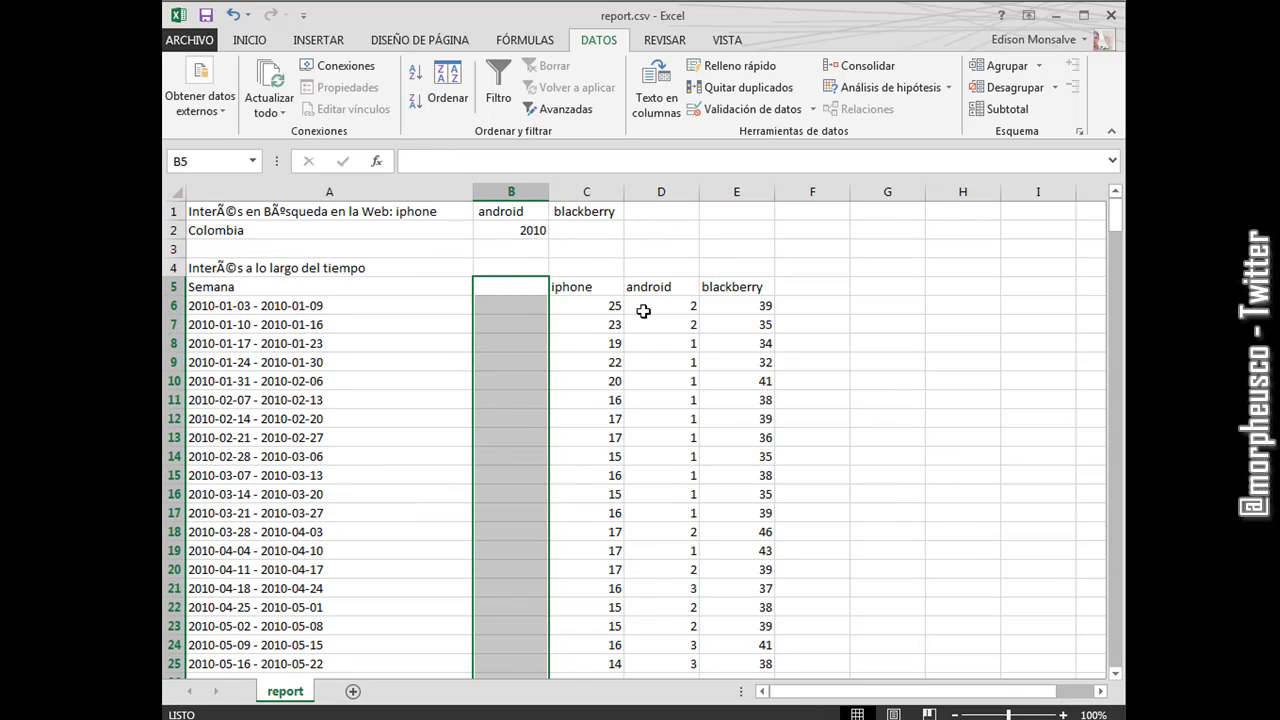
pyautogui.hotkey('ctrl', '+')
pyautogui.press('Return')
# - Rename header A5 to 'Semana inicial' and select the week ranges below it
pyautogui.press('Left')
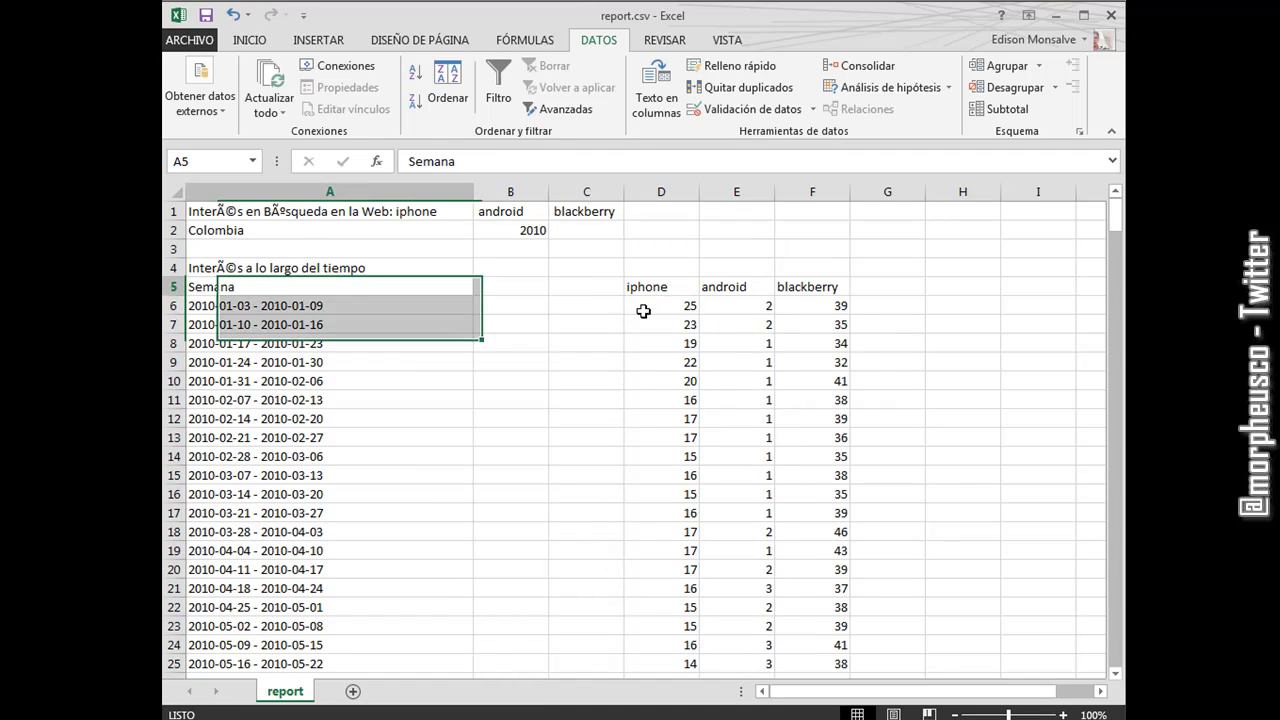
pyautogui.write('Sema')
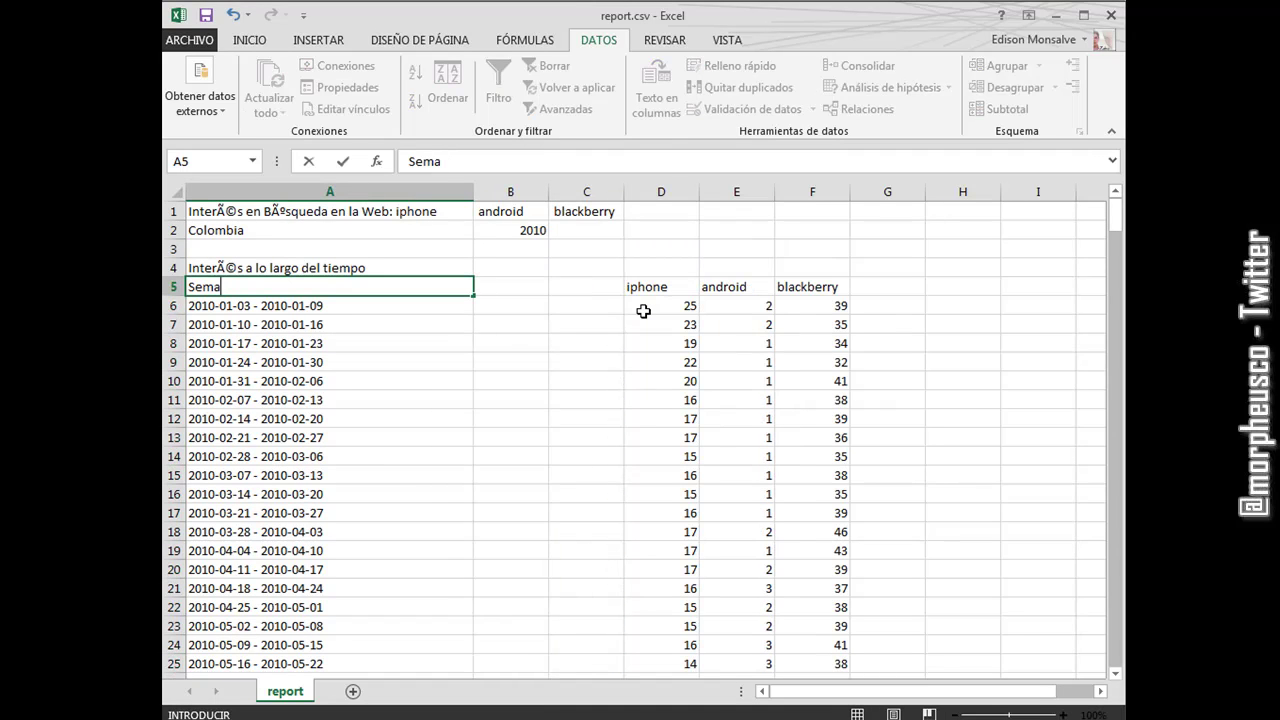
pyautogui.press('BackSpace')
pyautogui.write('nicial')
pyautogui.press('Return')
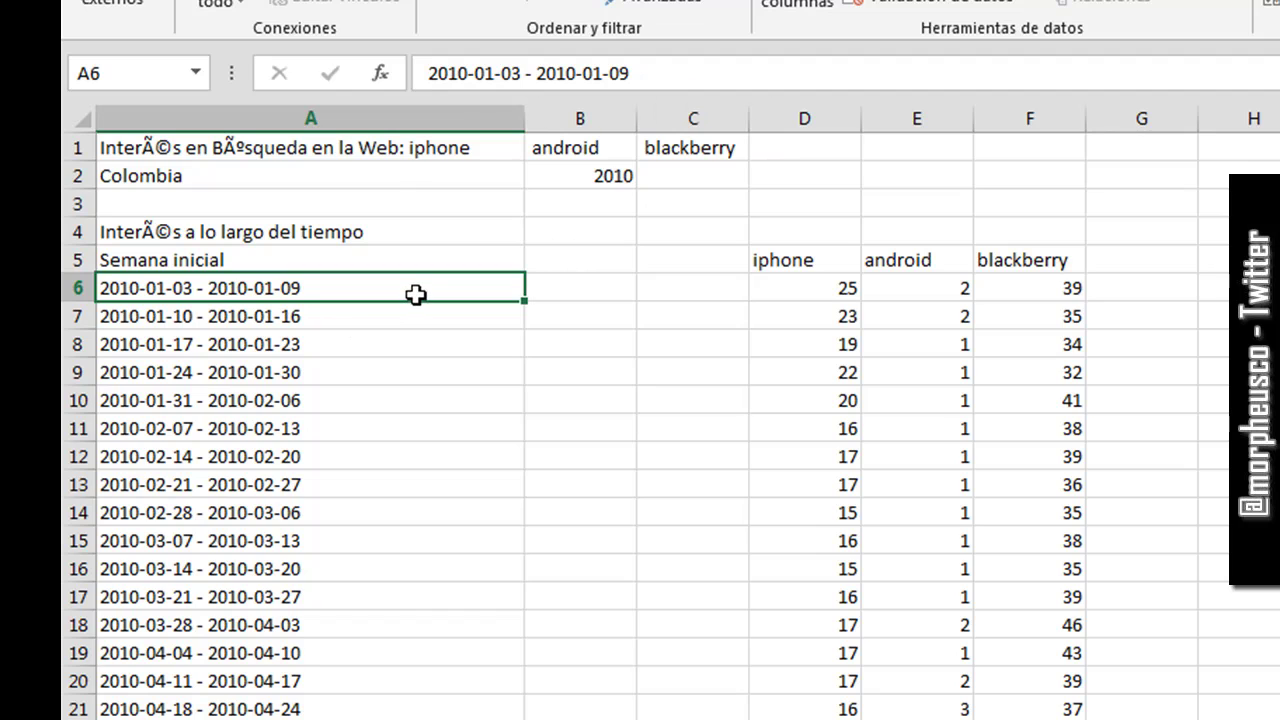
pyautogui.hotkey('ctrl', 'shift', 'Down')
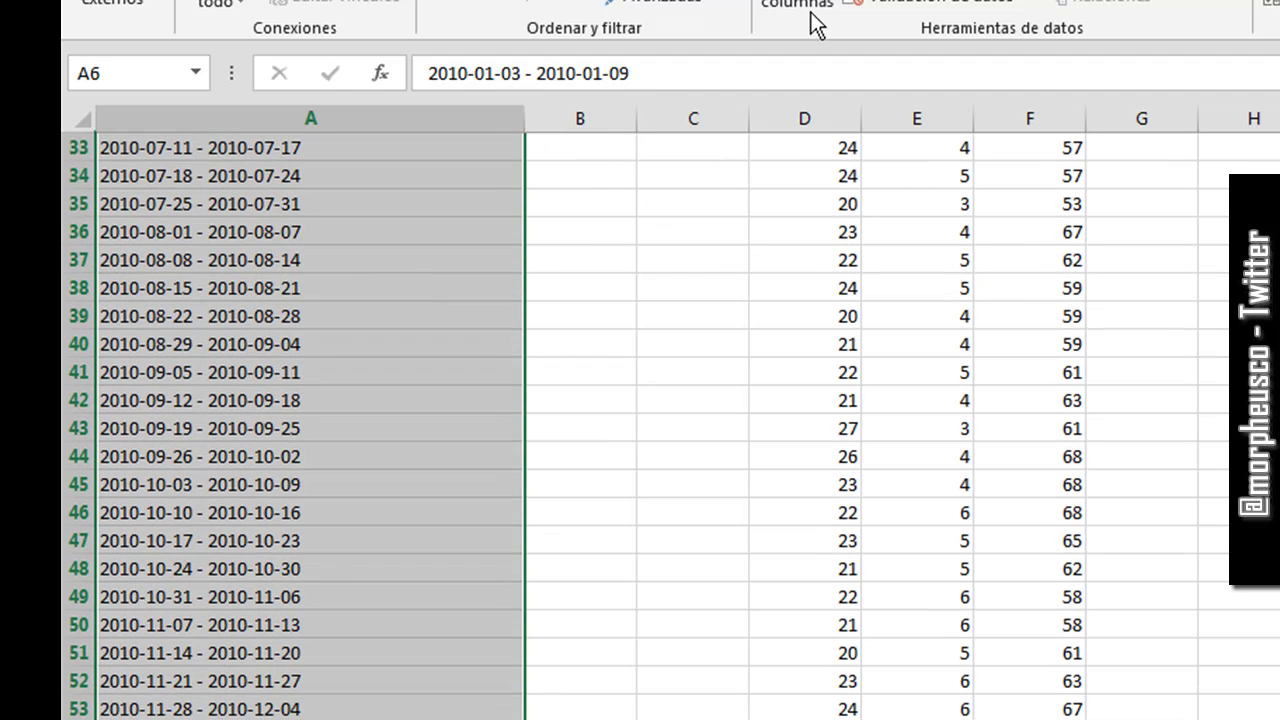
# - Split the selected week ranges with fixed-width Text to Columns into start date, dash and end date
pyautogui.click(810, 10)
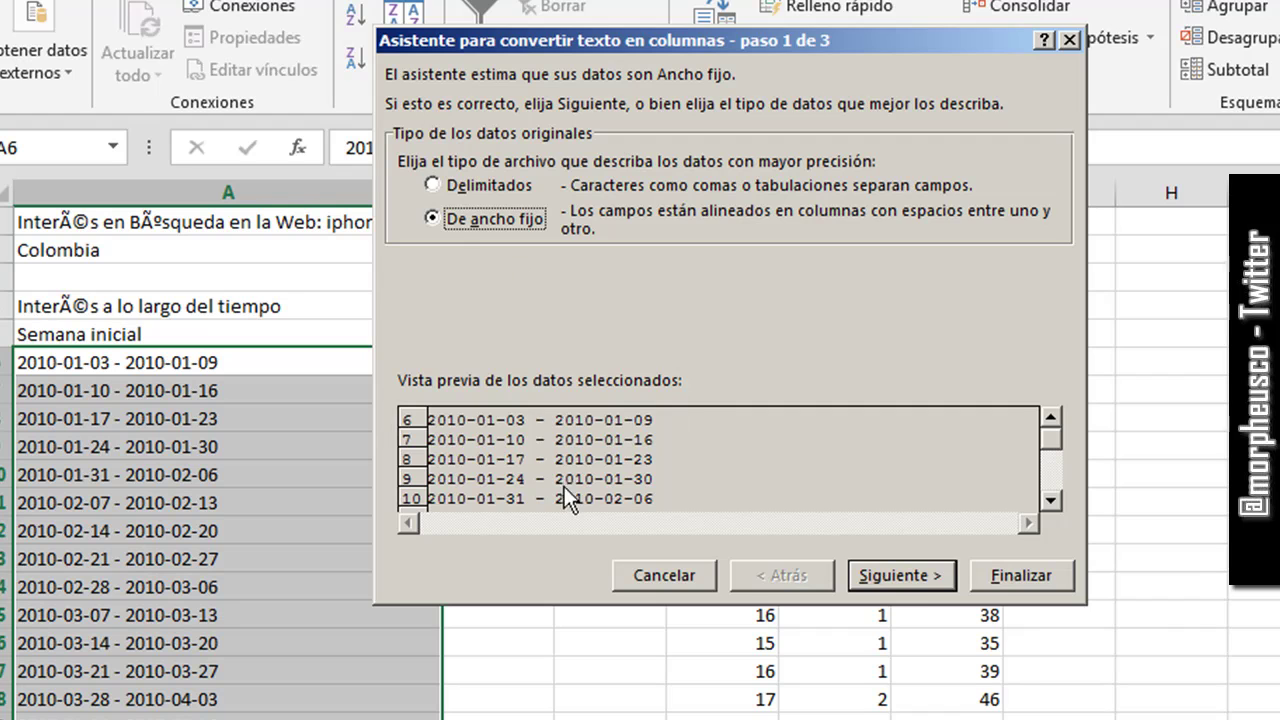
pyautogui.click(910, 590)
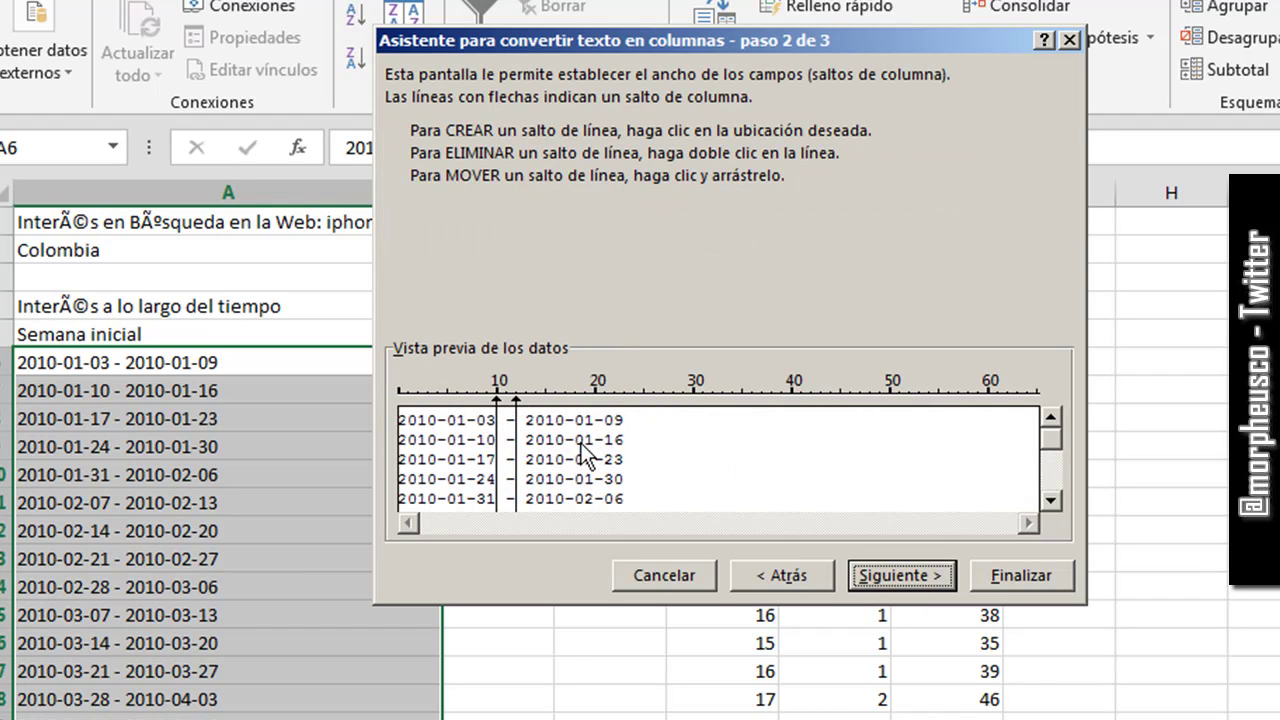
pyautogui.moveTo(519, 461); pyautogui.dragTo(529, 462)
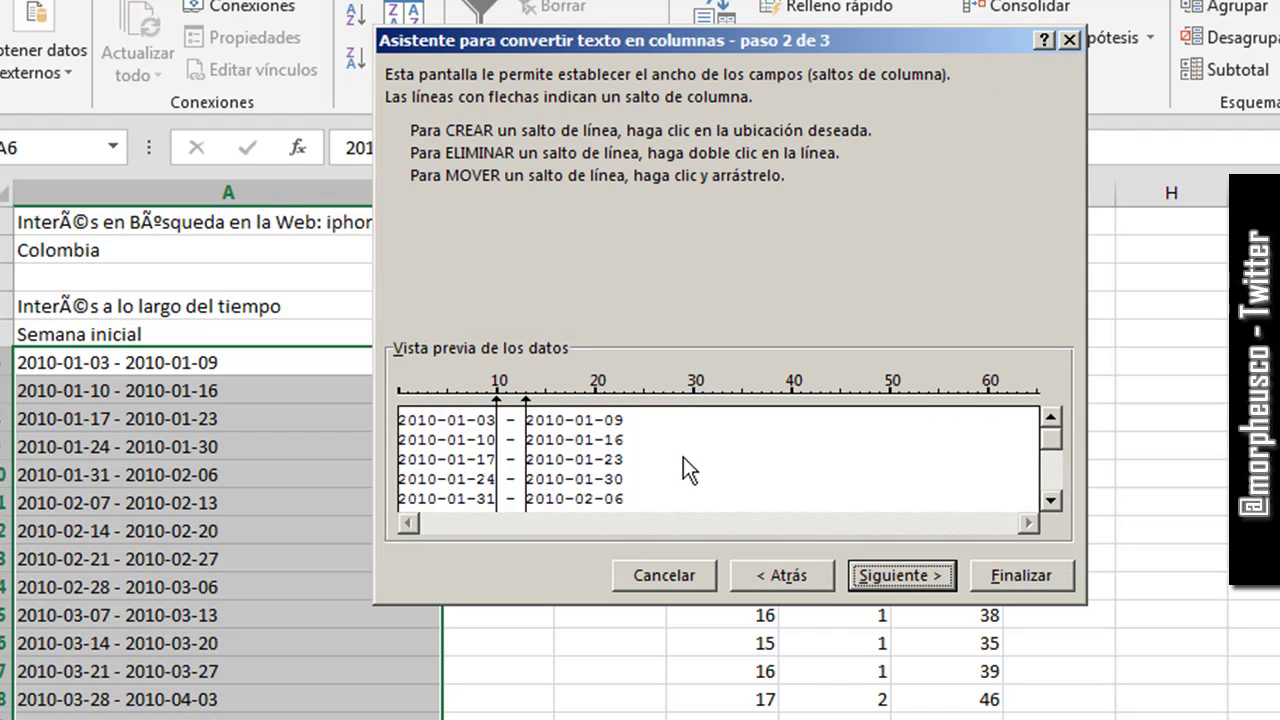
pyautogui.click(1051, 500)
pyautogui.click(1051, 500)
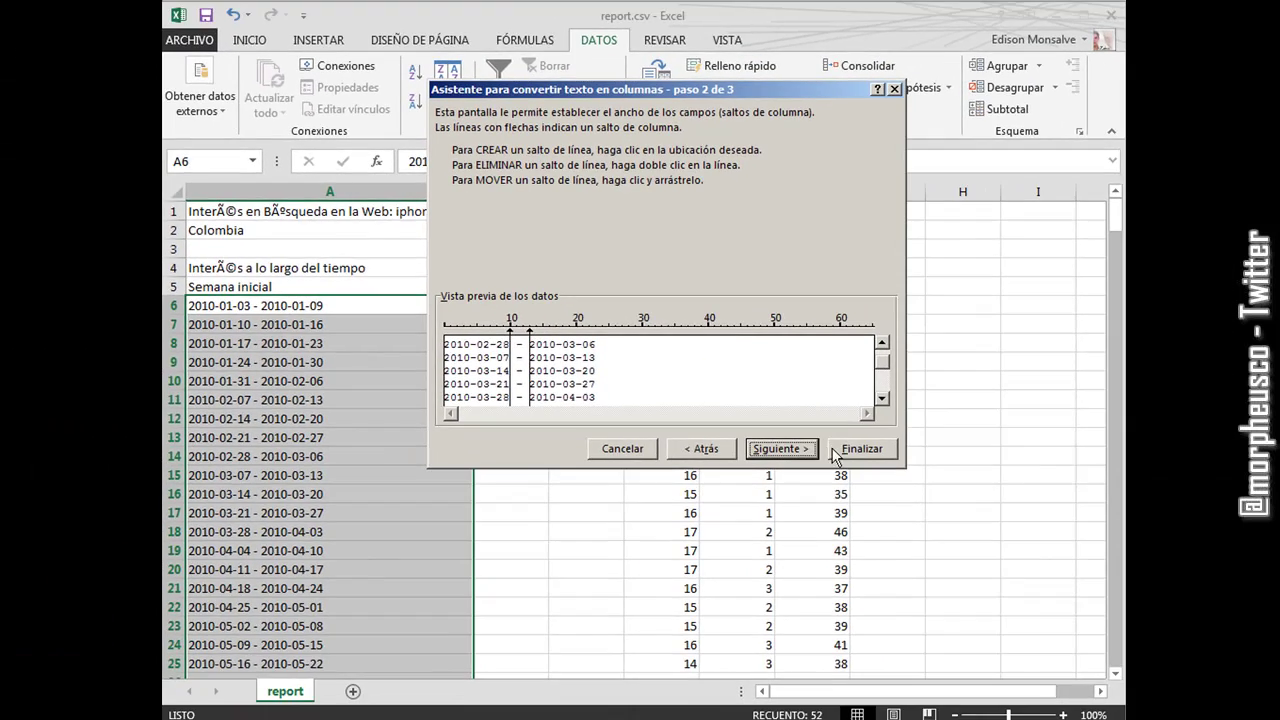
pyautogui.click(853, 452)
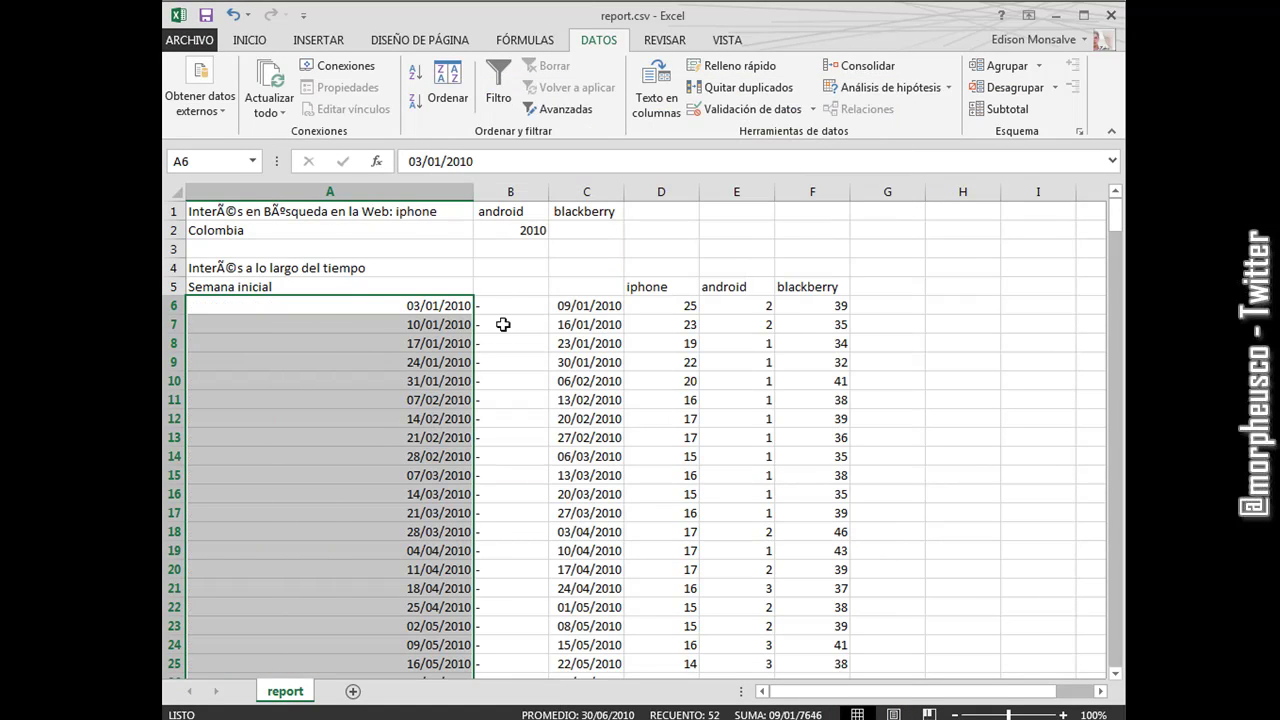
# - Label B5 'signo' and C5 'Semana final', and autofit column C to the header
pyautogui.click(545, 288)
pyautogui.write('signo')
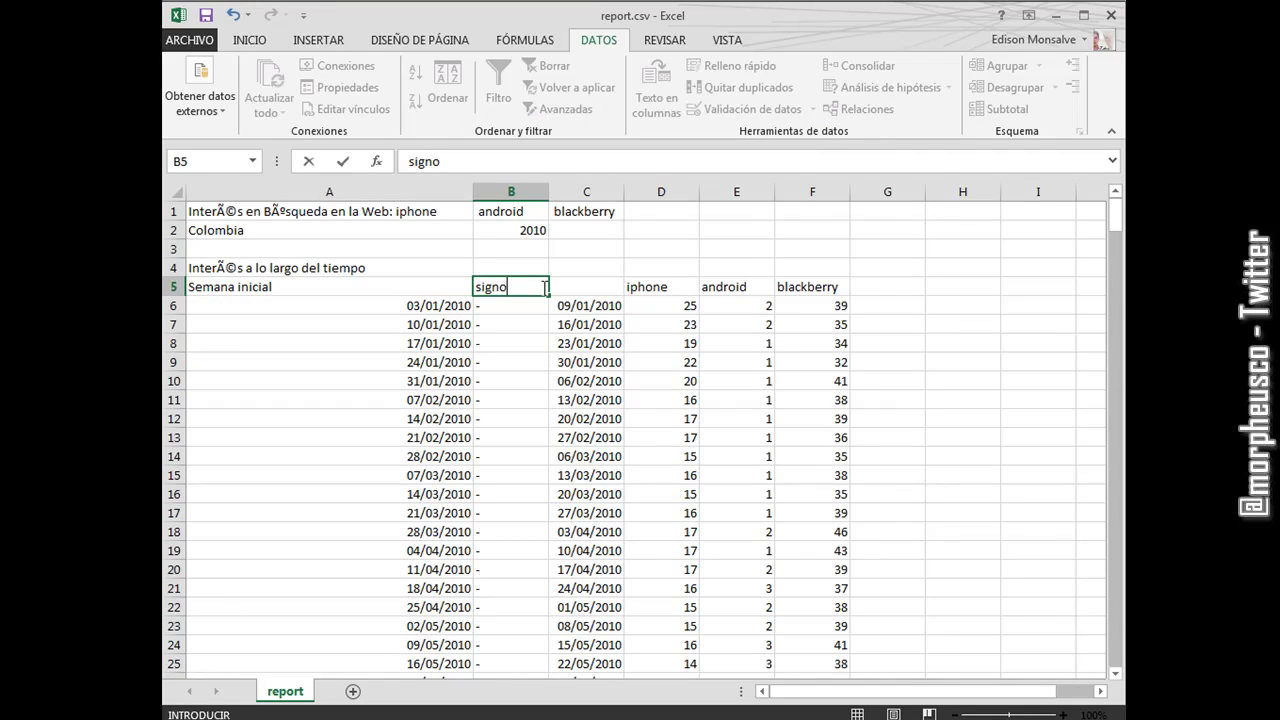
pyautogui.press('Tab')
pyautogui.write('Semaa')
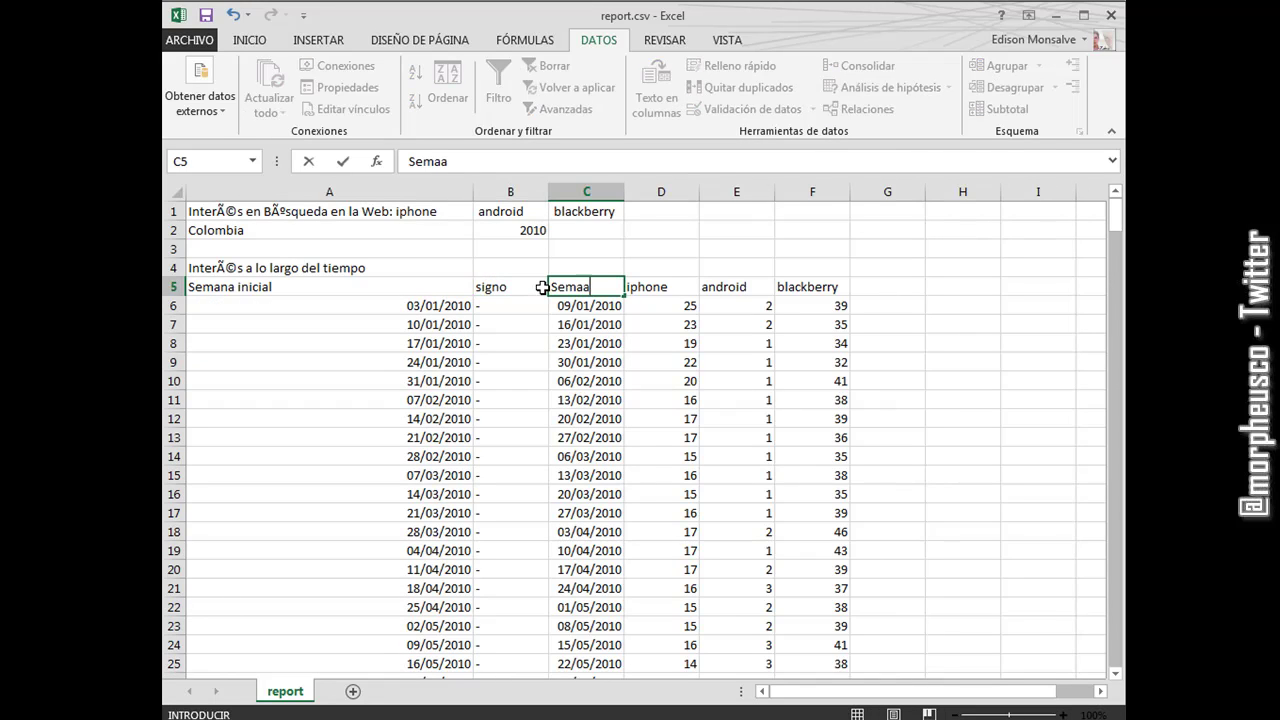
pyautogui.press('BackSpace')
pyautogui.write('na final')
pyautogui.press('Return')
pyautogui.press('Up')
pyautogui.doubleClick(624, 191)
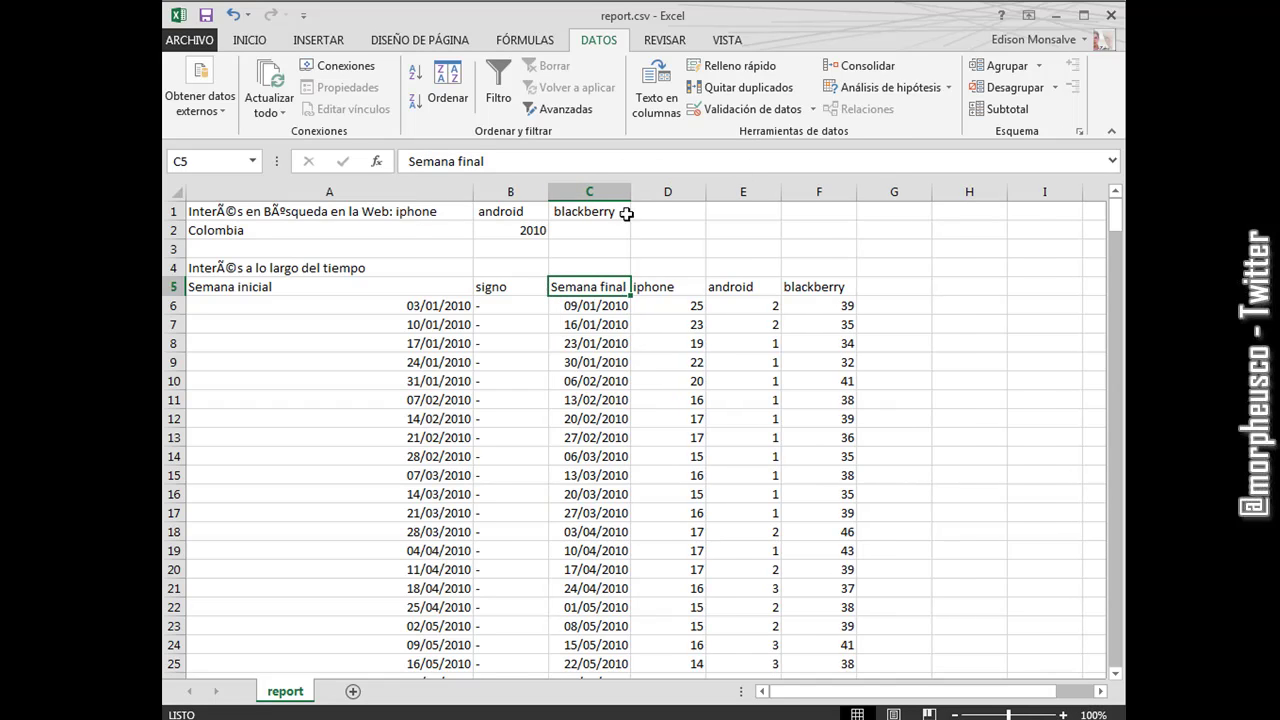
# - Select the whole data table starting from the Semana inicial header in A5
pyautogui.click(401, 287)
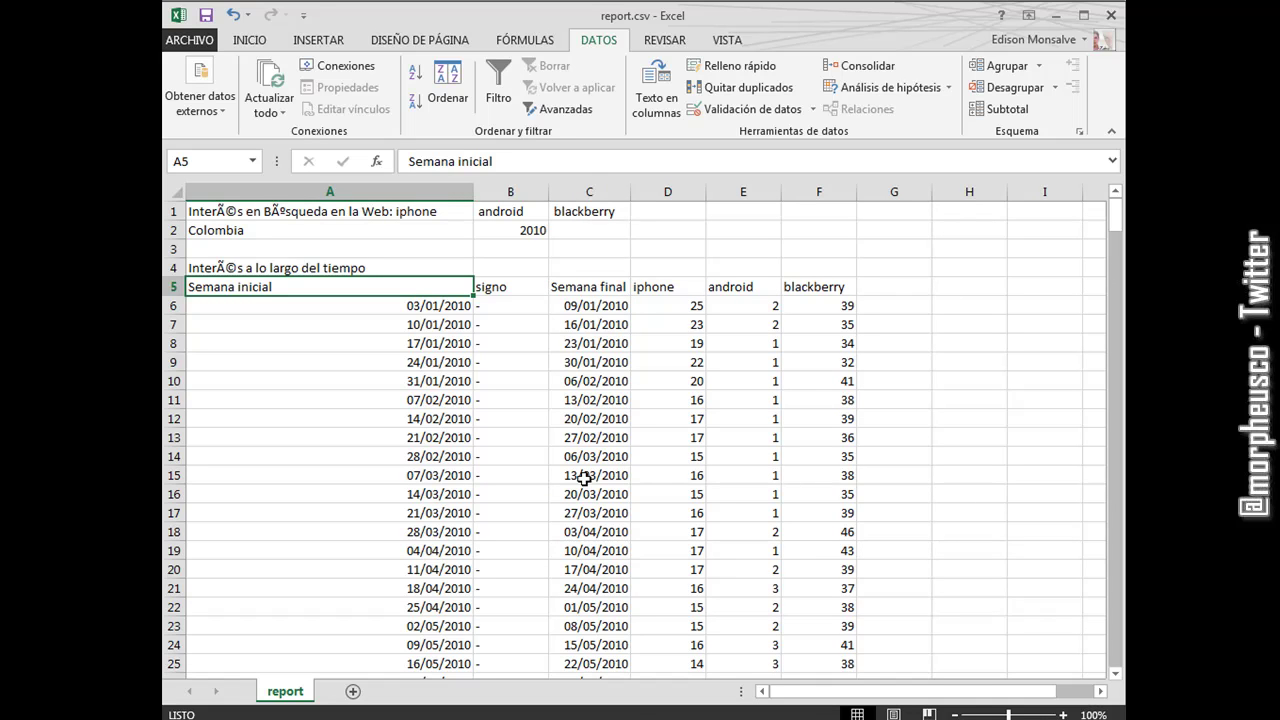
pyautogui.hotkey('ctrl', 'shift', 'Right')
pyautogui.hotkey('ctrl', 'shift', 'Down')
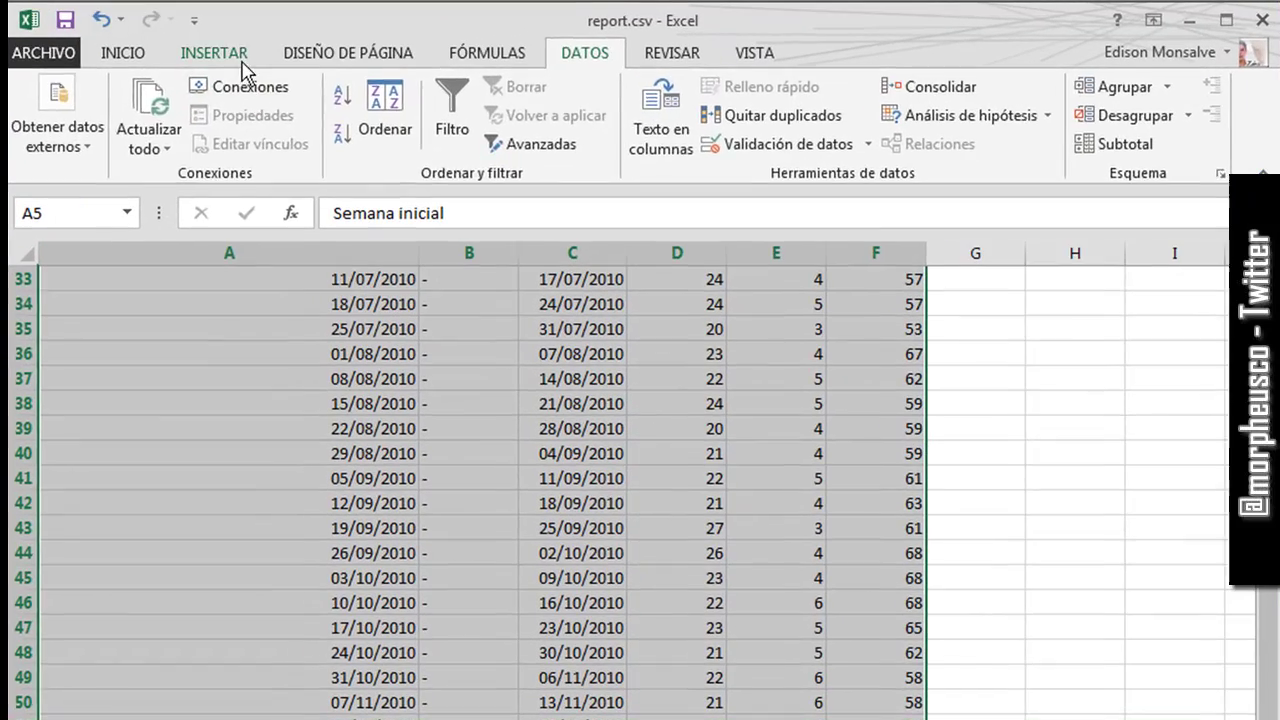
# - Insert a pivot table from the data on a new worksheet
pyautogui.click(266, 46)
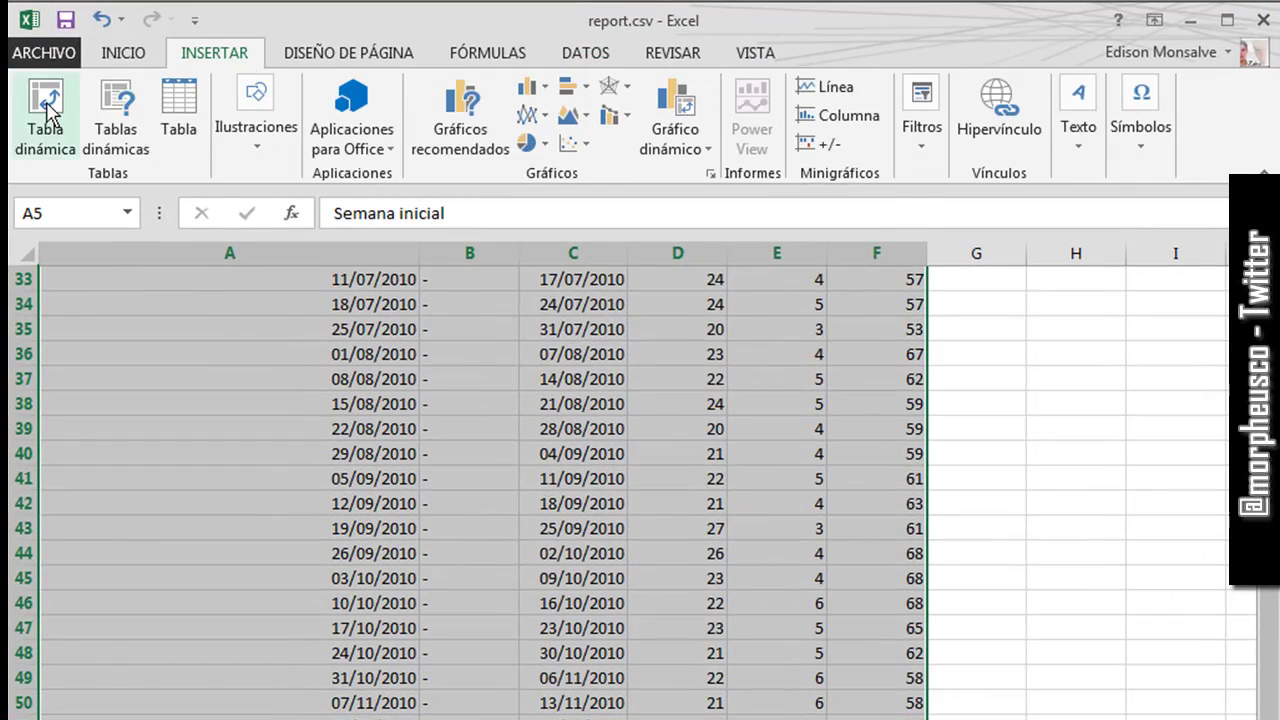
pyautogui.click(128, 100)
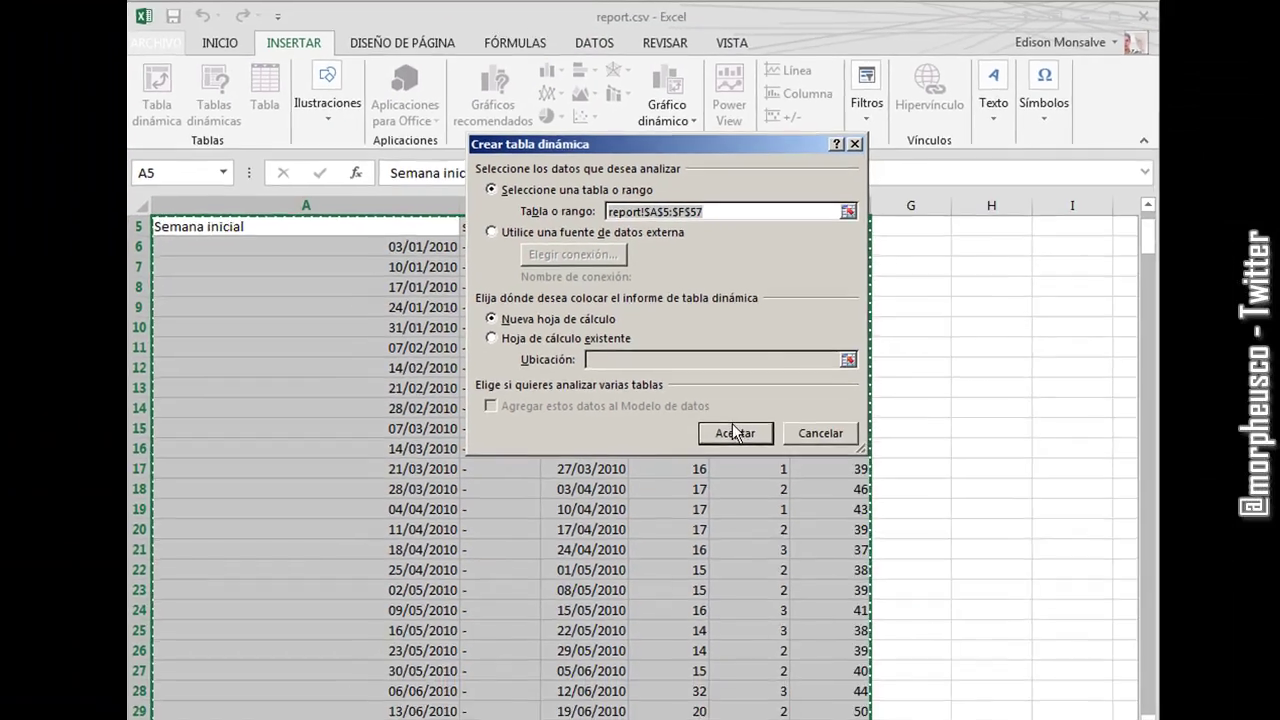
pyautogui.click(756, 523)
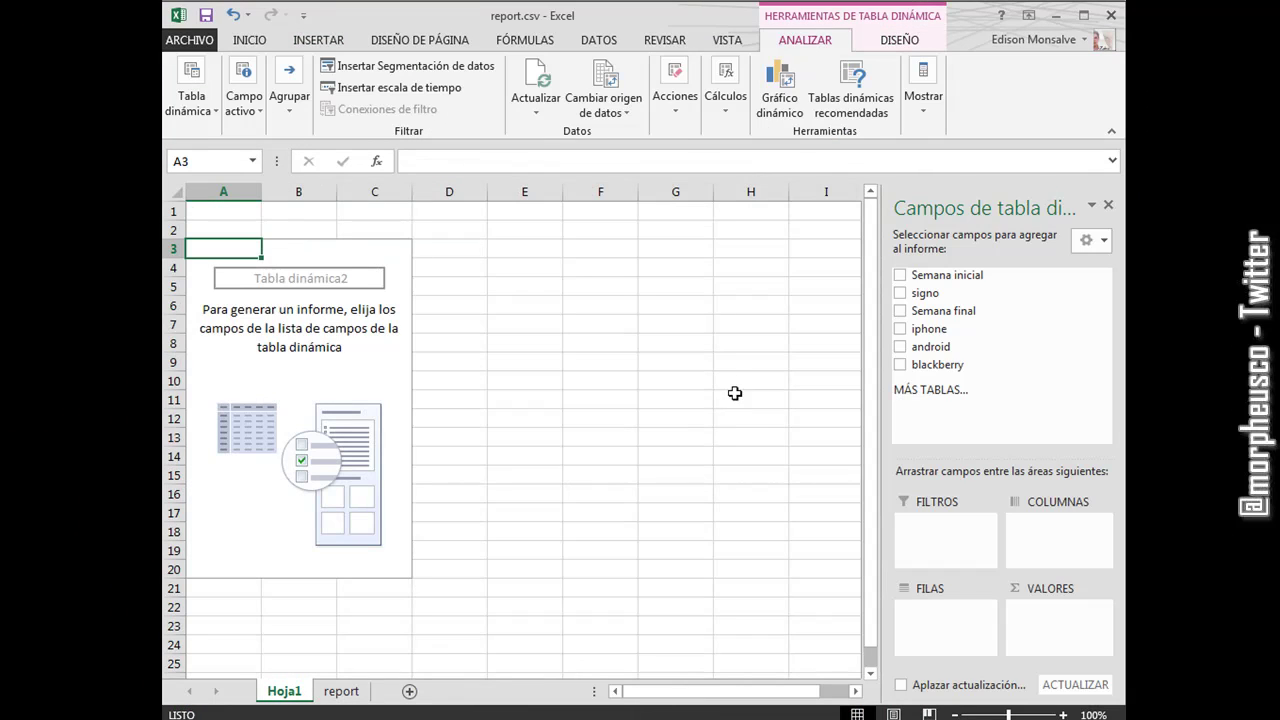
# - Put Semana inicial in the rows and iphone, android and blackberry sums in Values
pyautogui.moveTo(950, 275); pyautogui.dragTo(958, 620)
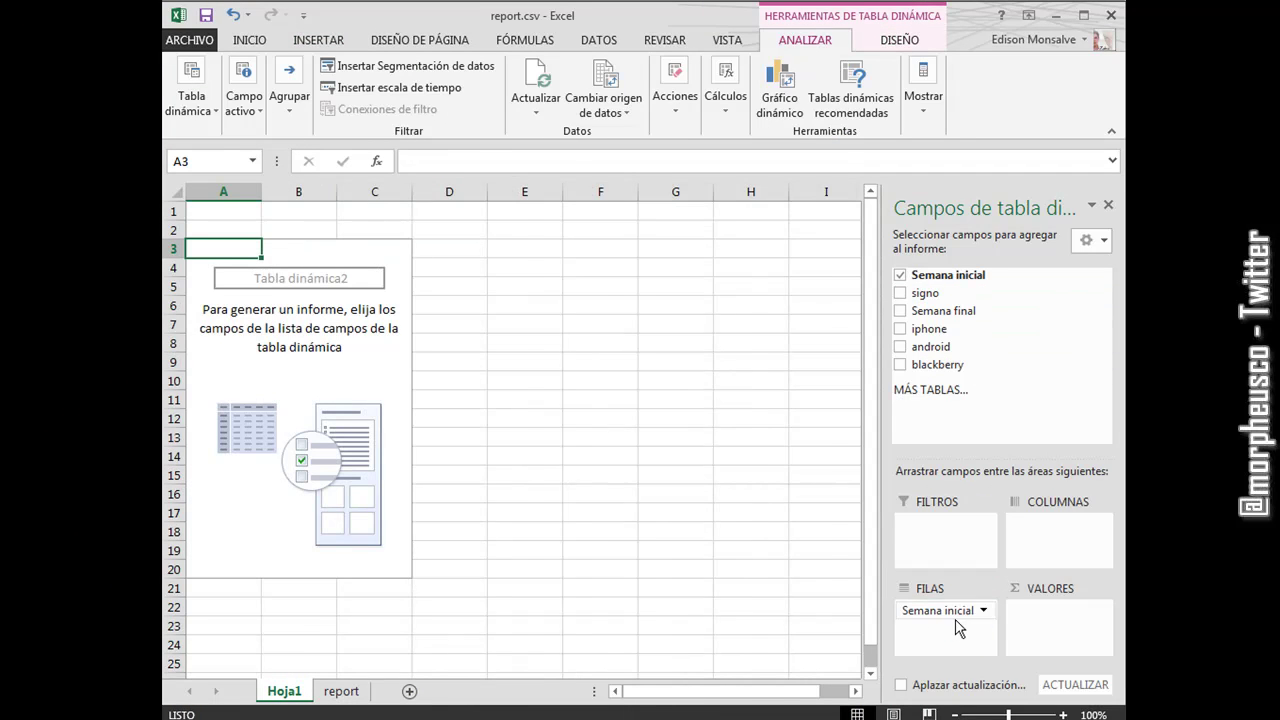
pyautogui.moveTo(930, 346); pyautogui.dragTo(1053, 610)
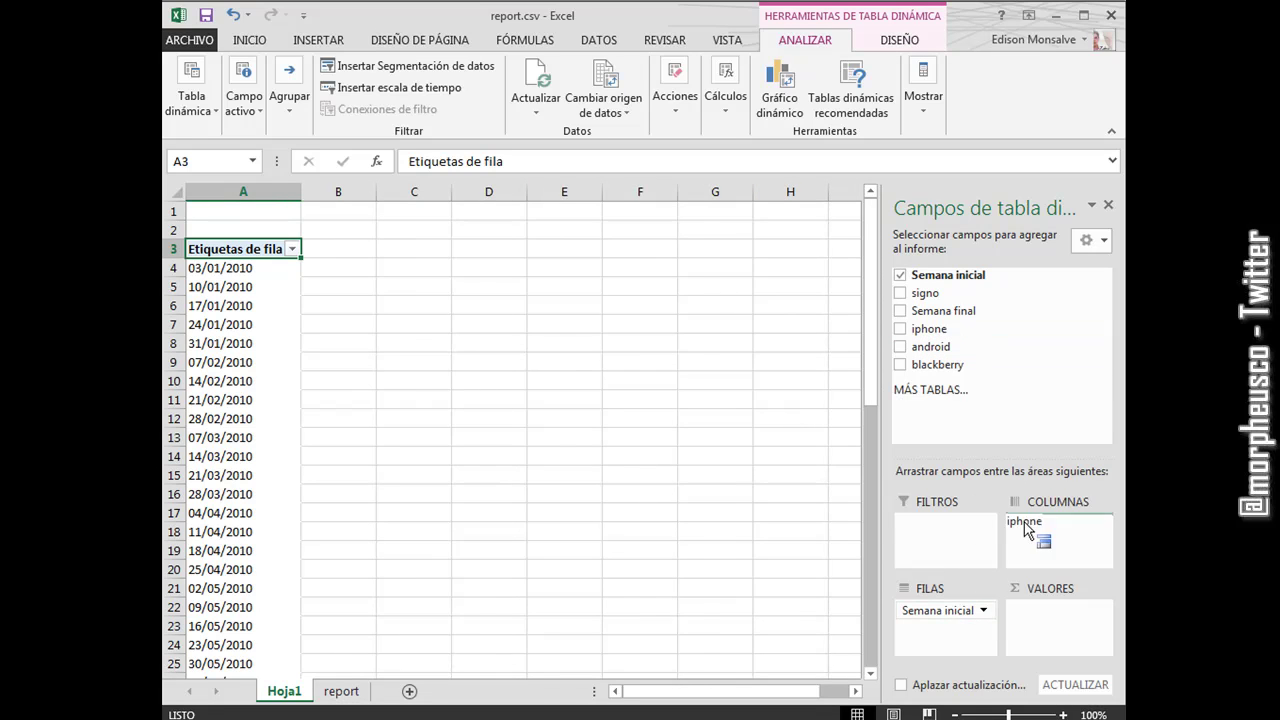
pyautogui.moveTo(930, 346); pyautogui.dragTo(1047, 626)
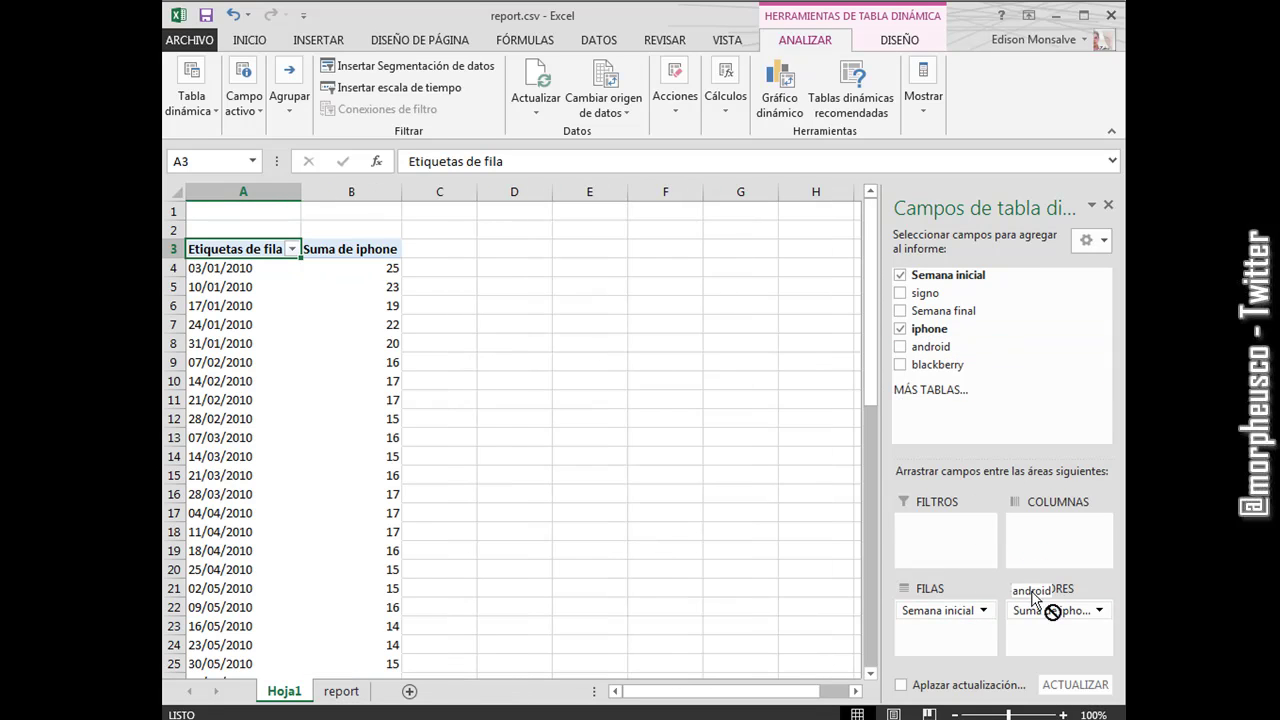
pyautogui.moveTo(937, 364); pyautogui.dragTo(1045, 648)
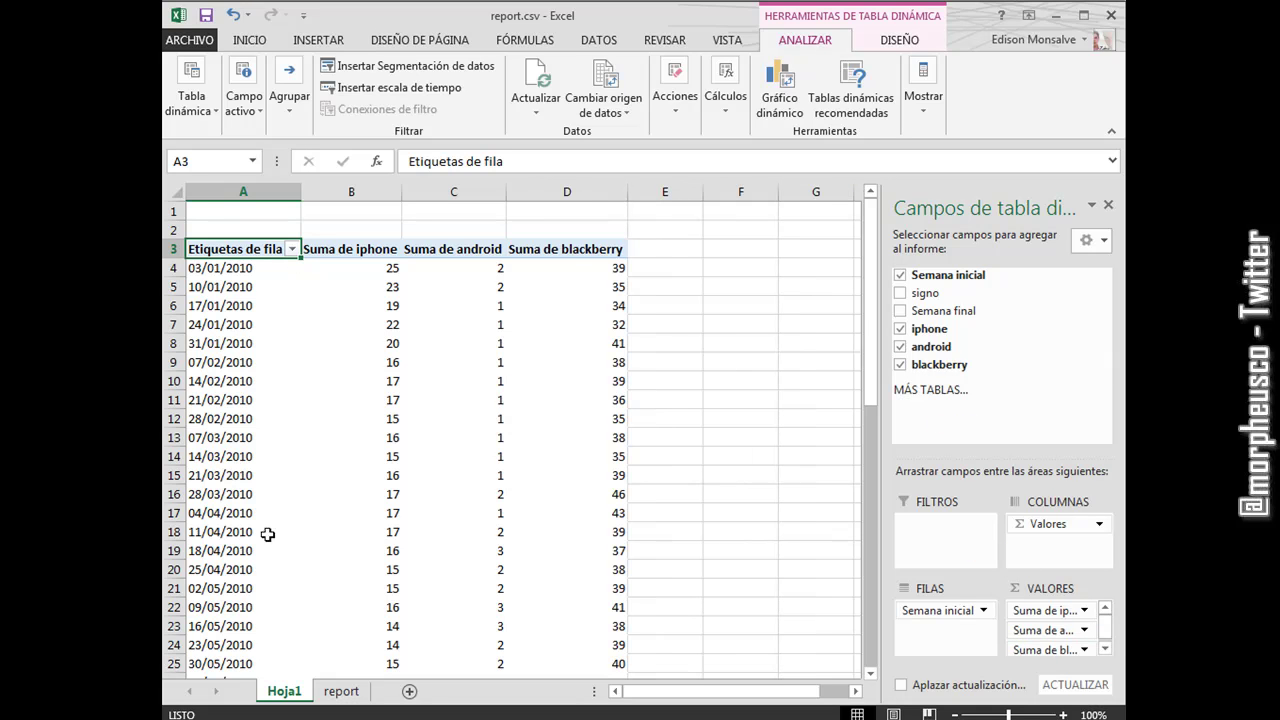
pyautogui.scroll(-4, 305, 440)
pyautogui.scroll(-1, 302, 435)
pyautogui.scroll(-5, 302, 432)
pyautogui.scroll(-1, 301, 427)
pyautogui.scroll(5, 301, 427)
pyautogui.scroll(6, 301, 427)
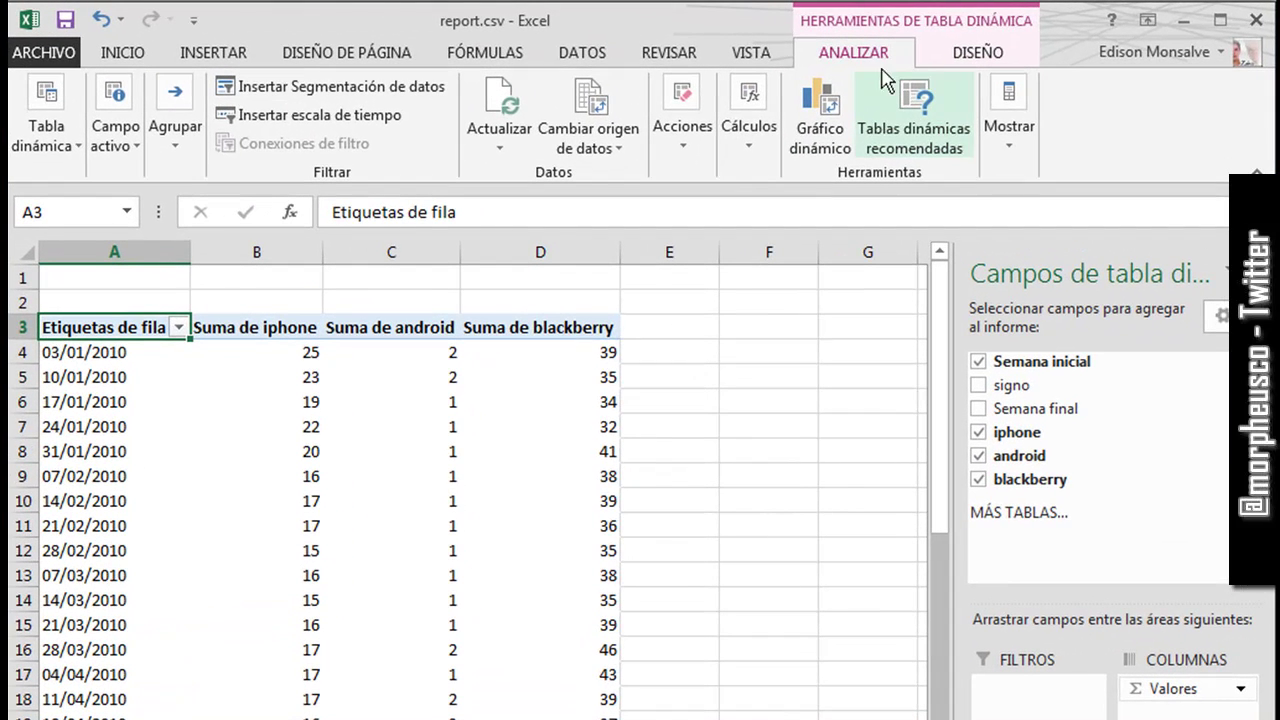
# - Group the pivot table's Semana inicial dates by Meses, giving rows ene through dic
pyautogui.click(113, 358)
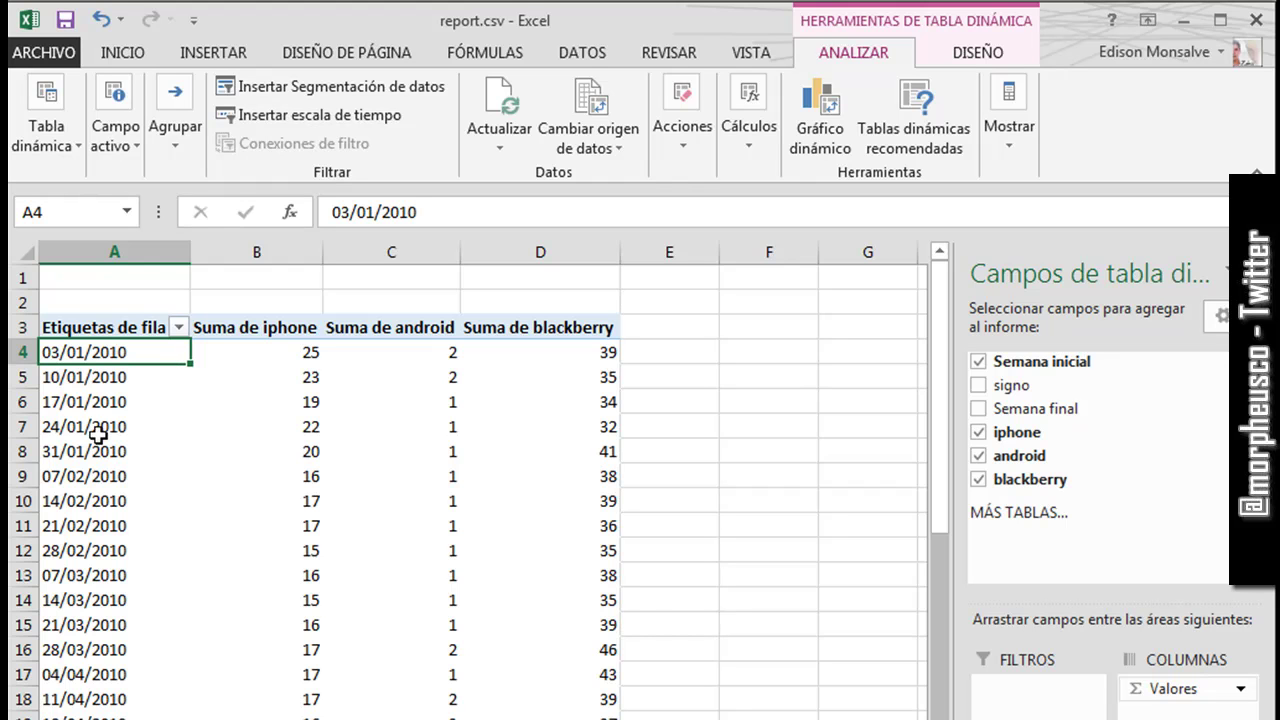
pyautogui.scroll(-4, 106, 370)
pyautogui.scroll(-4, 106, 370)
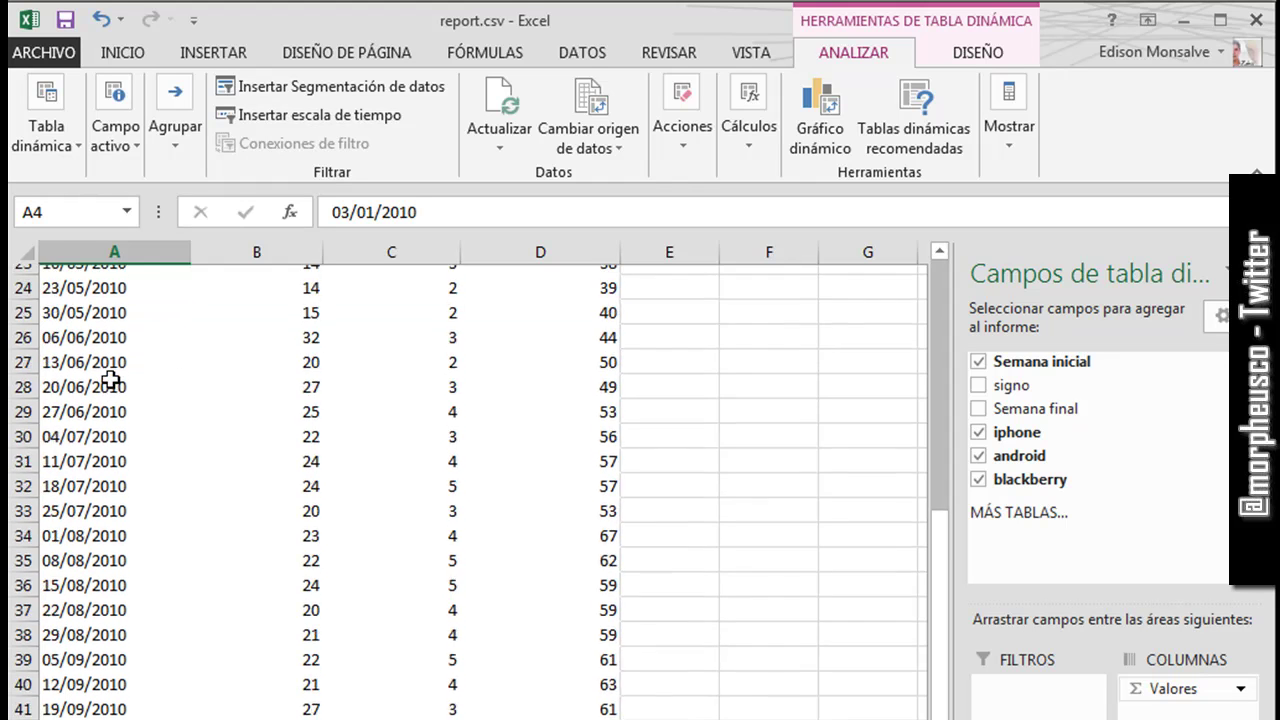
pyautogui.scroll(6, 108, 375)
pyautogui.scroll(2, 110, 378)
pyautogui.click(175, 135)
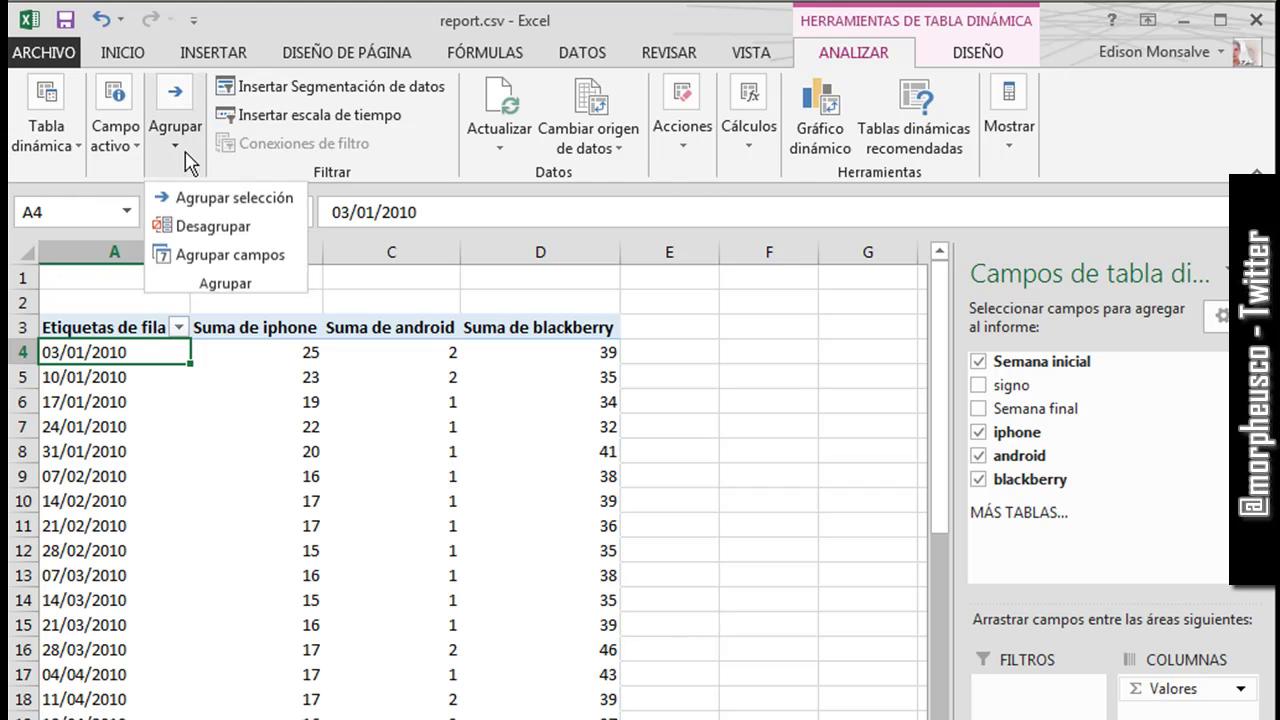
pyautogui.click(236, 200)
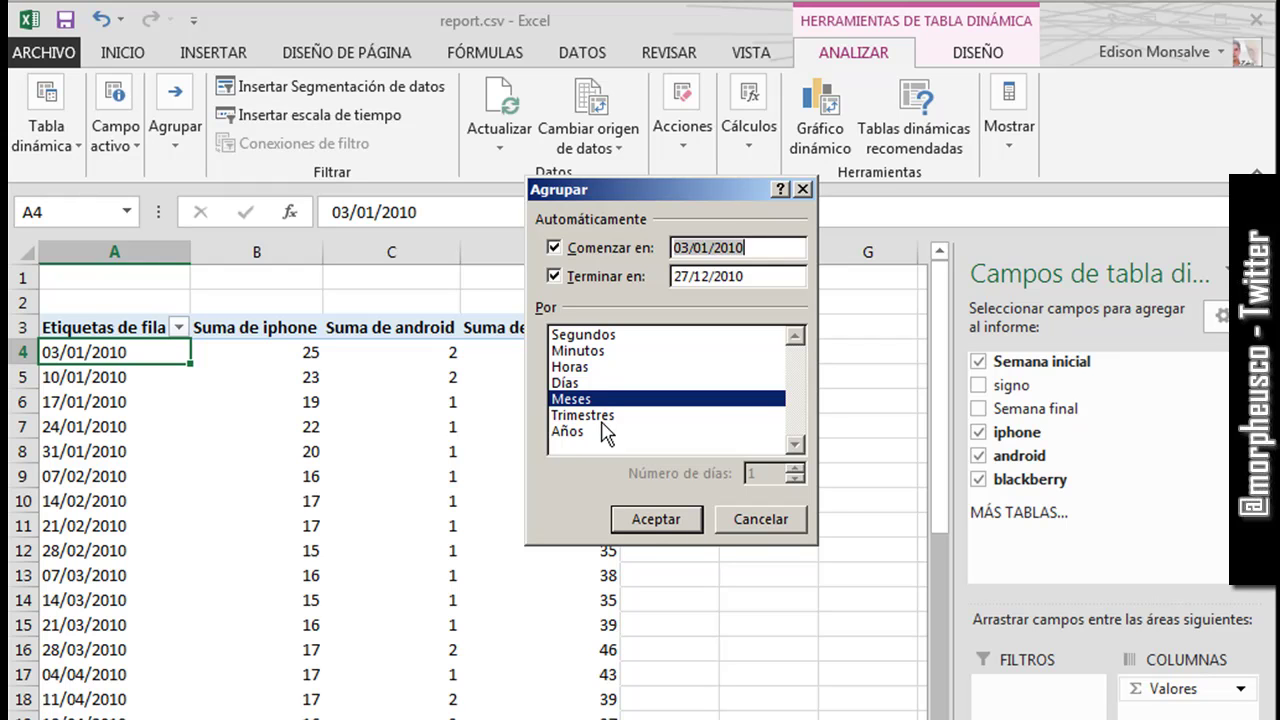
pyautogui.click(652, 525)
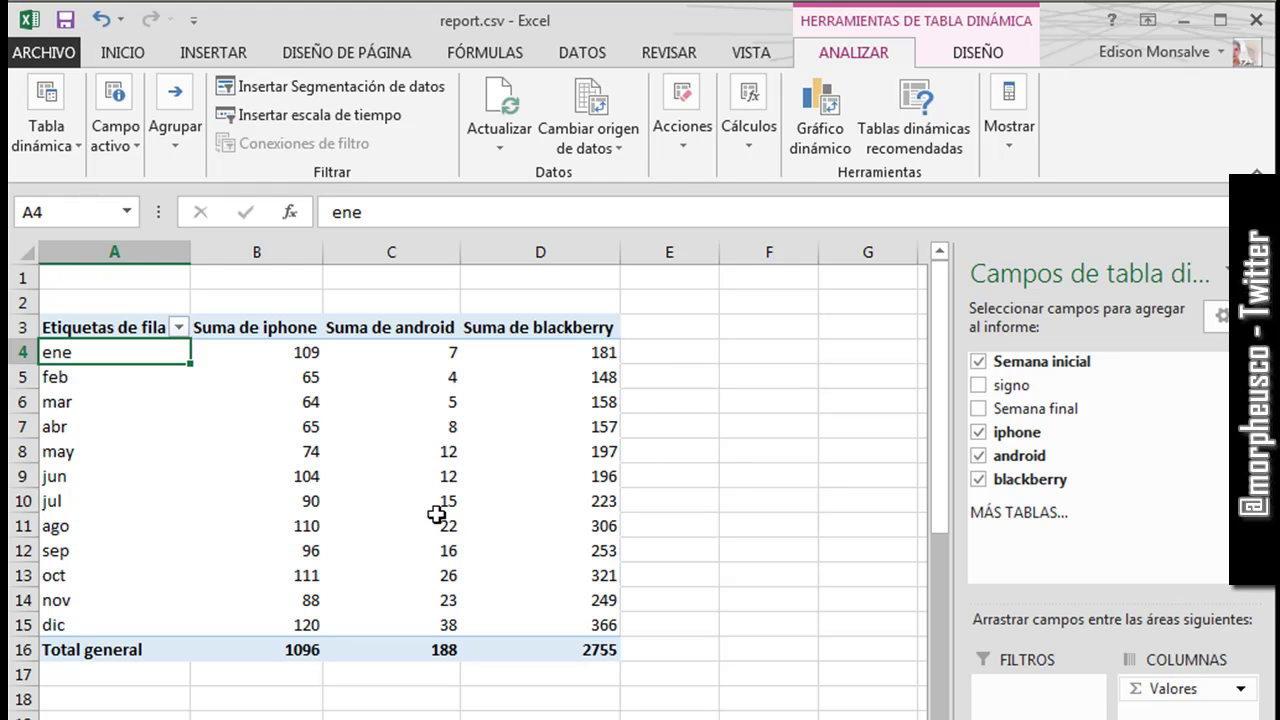
pyautogui.moveTo(540, 525)
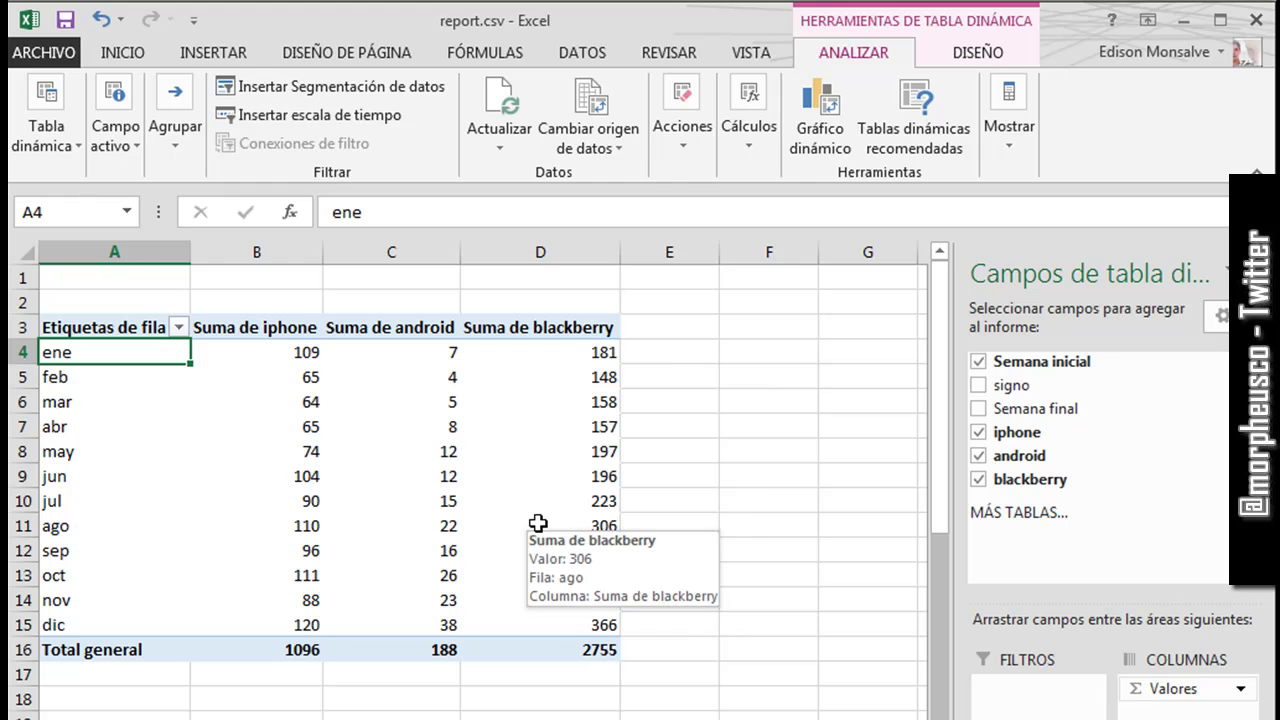
# - Chart the monthly pivot range A3:D15 with F11 on a new Gráfico1 sheet, then return to Hoja1
pyautogui.moveTo(105, 327); pyautogui.dragTo(518, 630)
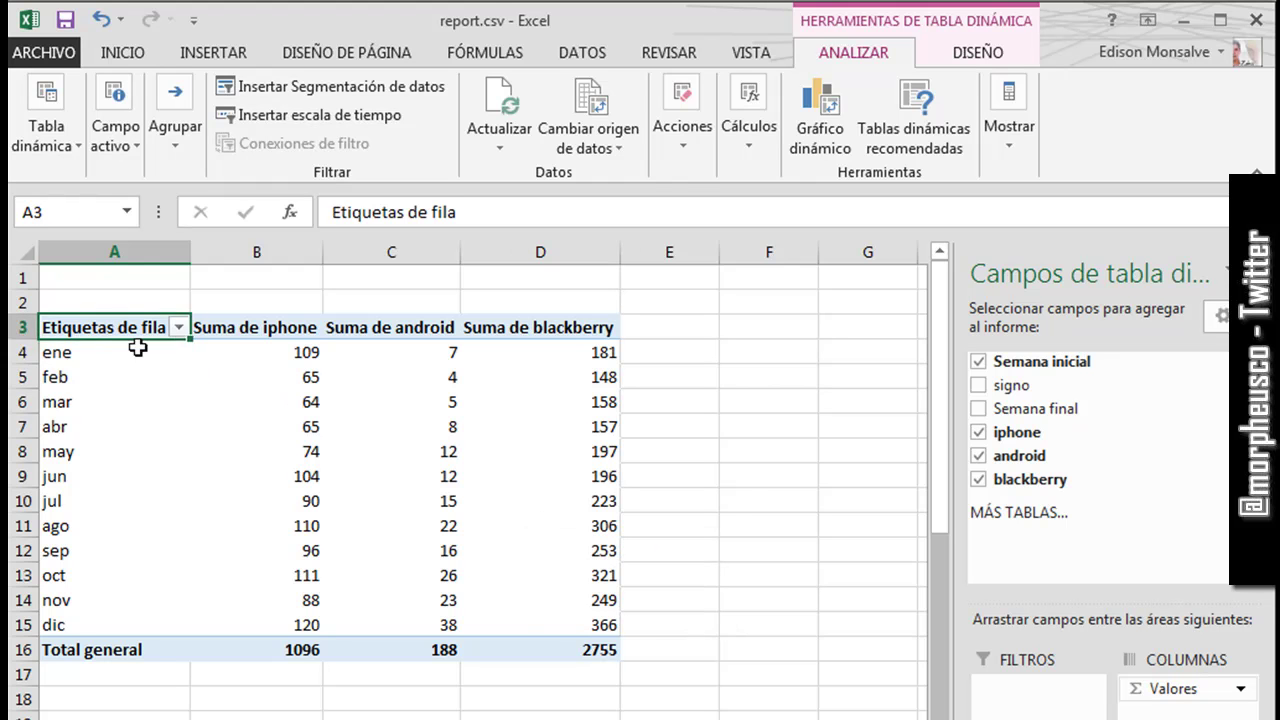
pyautogui.press('F11')
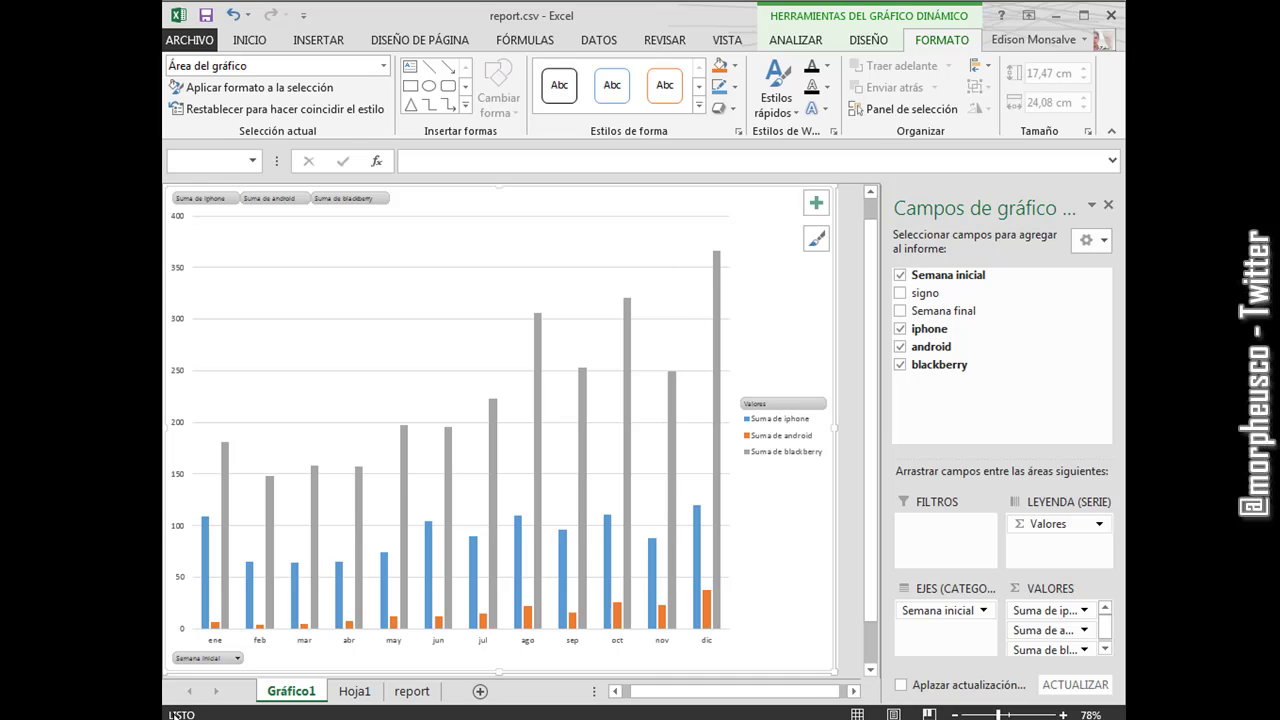
pyautogui.click(355, 691)
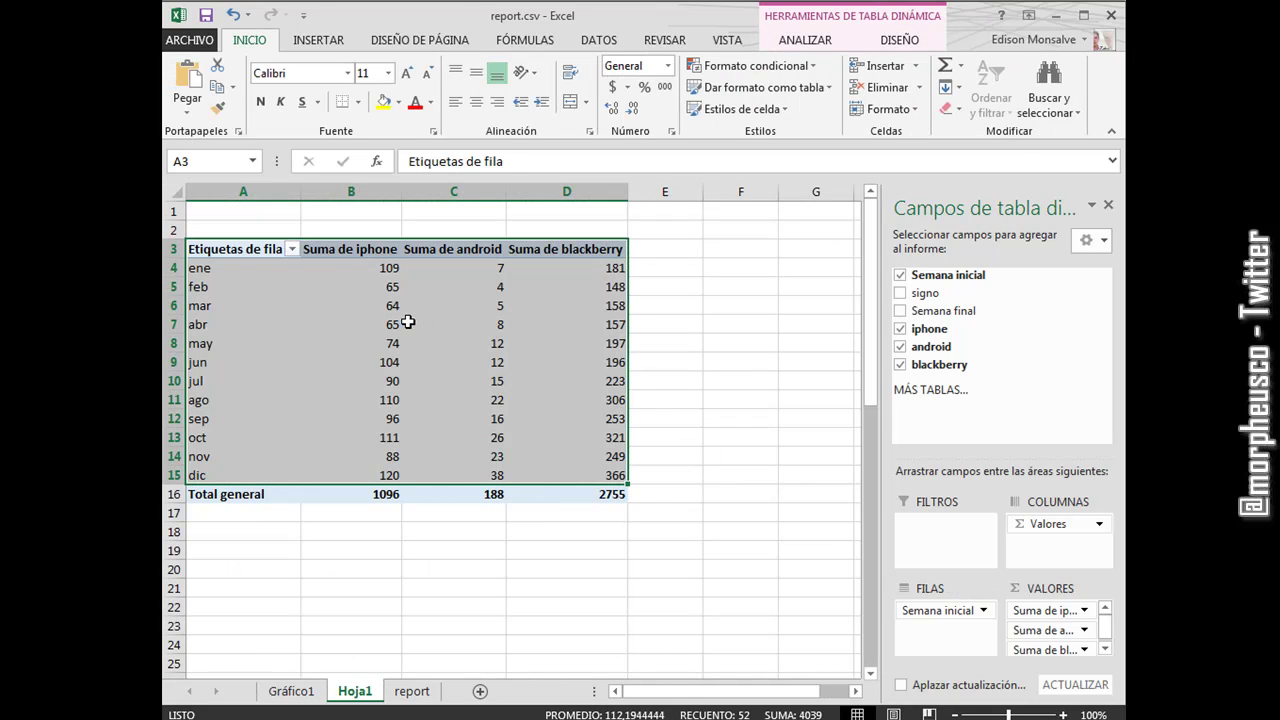
# - Select the feb row label and view the pivot table's DISEÑO and ANALIZAR options
pyautogui.click(409, 322)
pyautogui.click(253, 288)
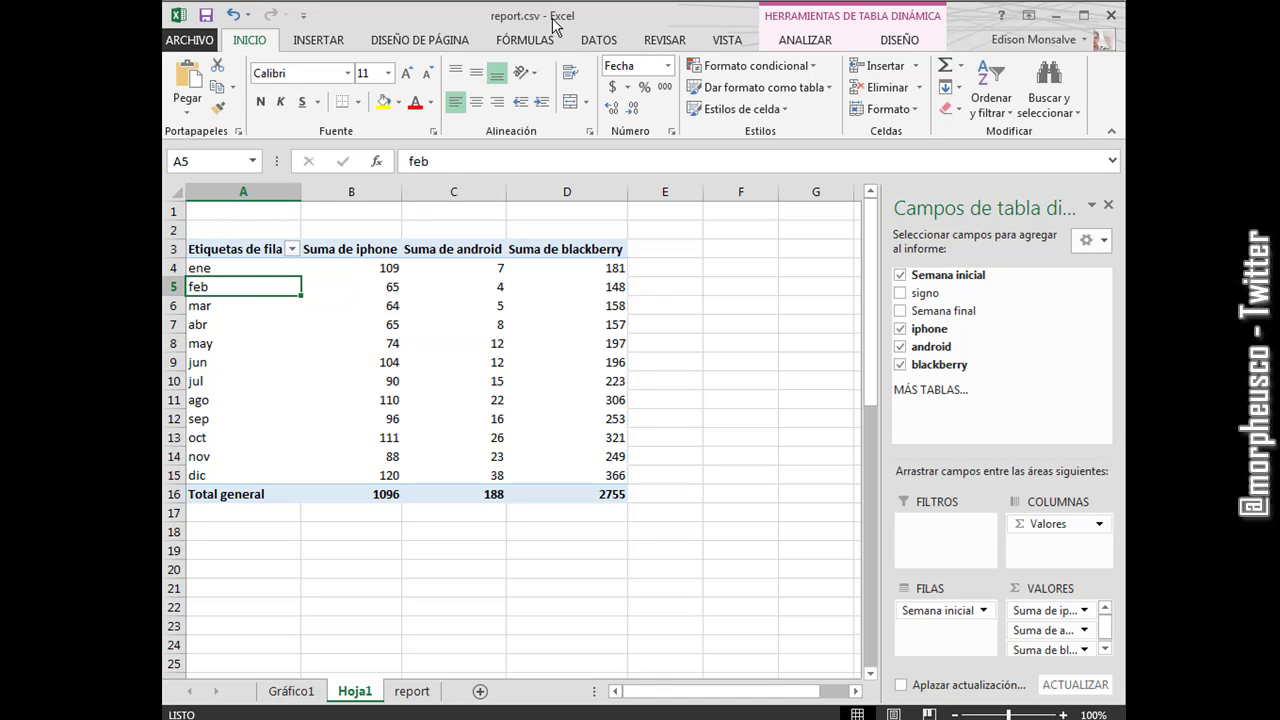
pyautogui.click(895, 42)
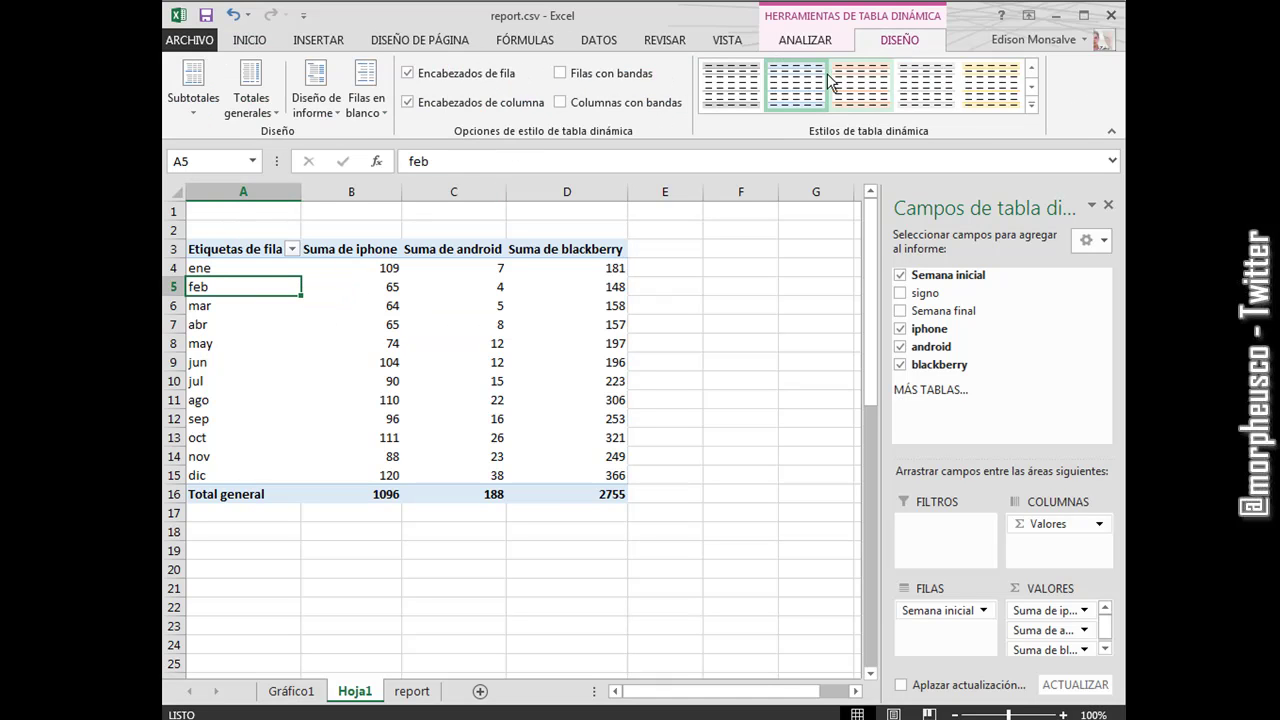
pyautogui.click(805, 40)
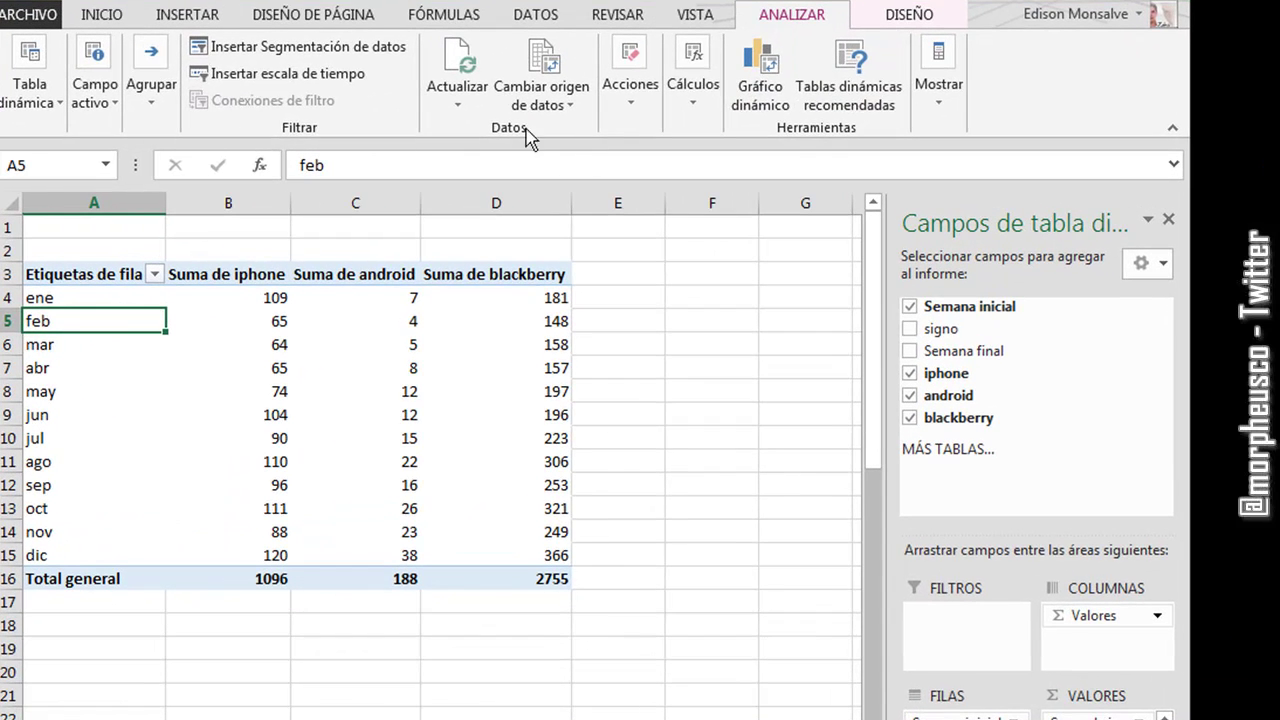
# - Insert a timeline on the pivot table using the Semana inicial date field
pyautogui.click(280, 75)
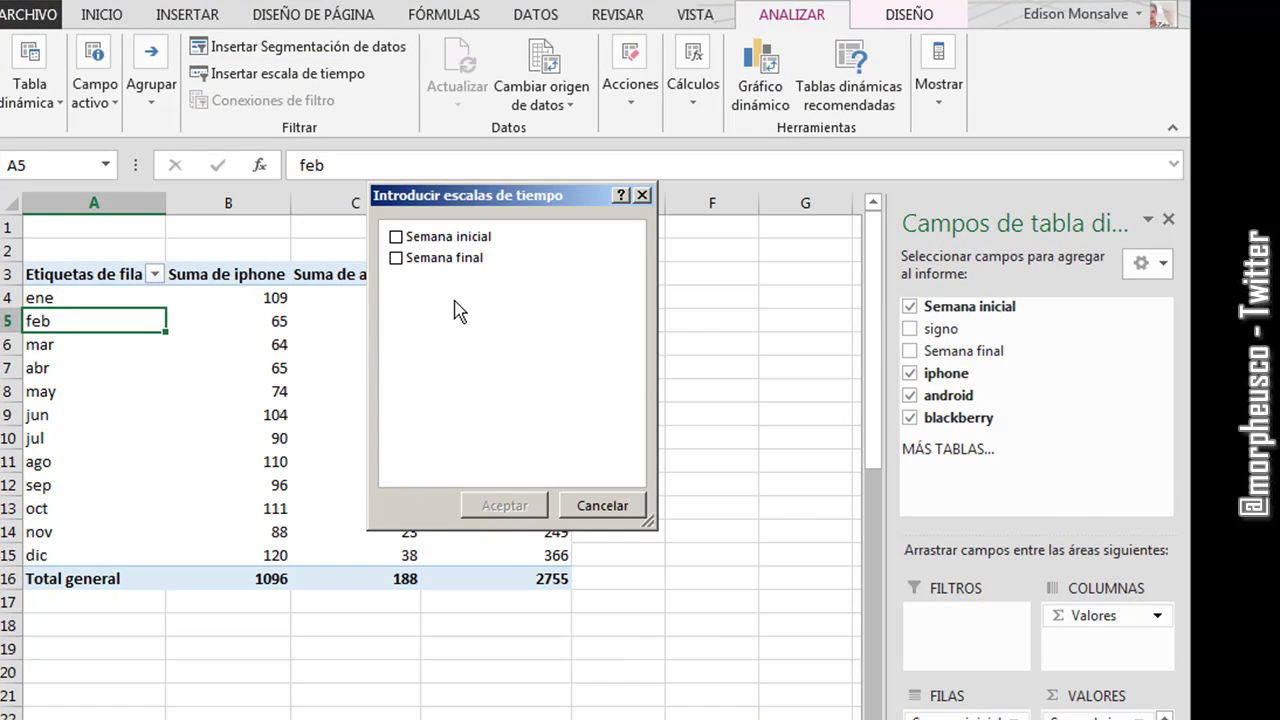
pyautogui.click(396, 237)
pyautogui.click(495, 505)
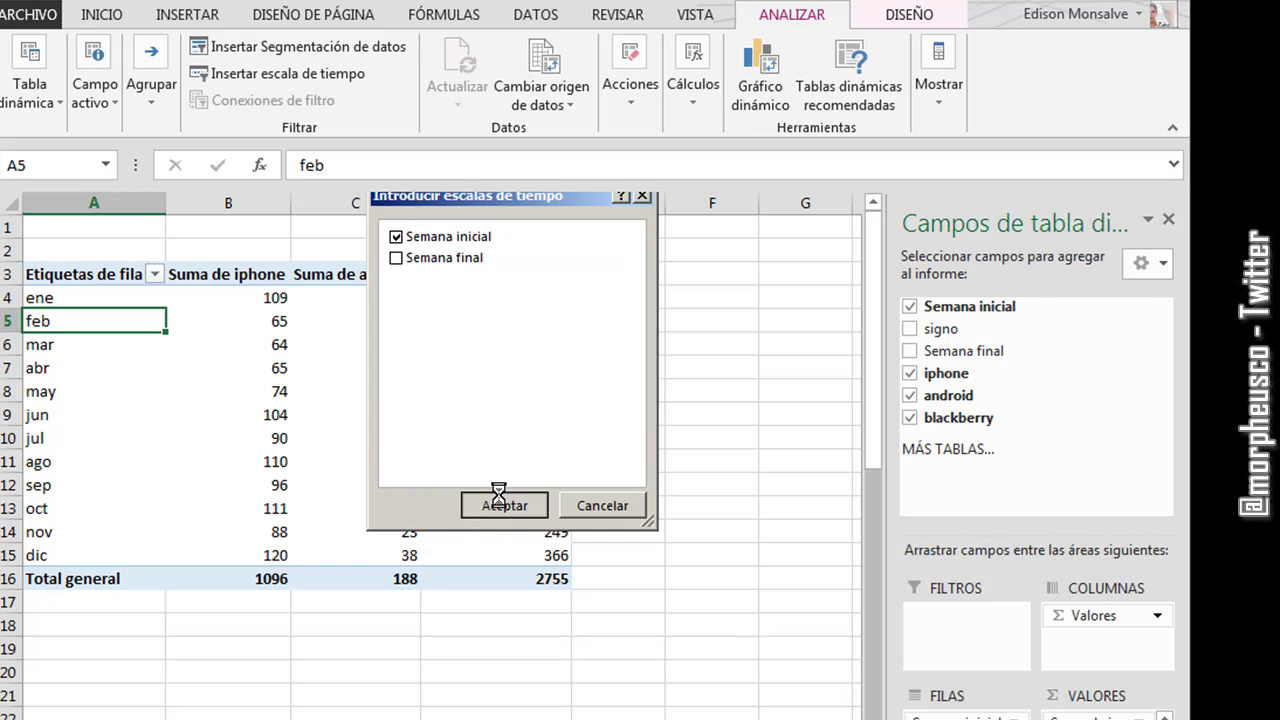
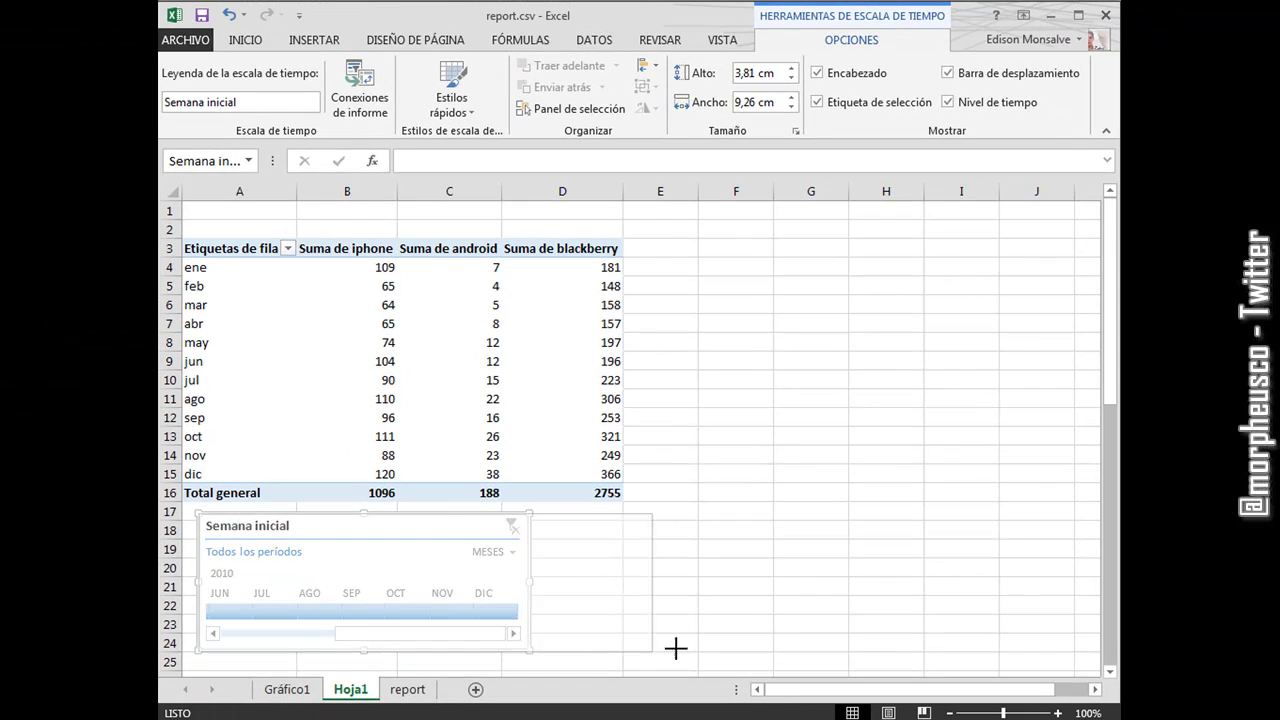
# - Move the timeline under the pivot table and set it to March–August 2010, giving totals 507, 74 and 1237
pyautogui.moveTo(285, 634); pyautogui.dragTo(240, 633)
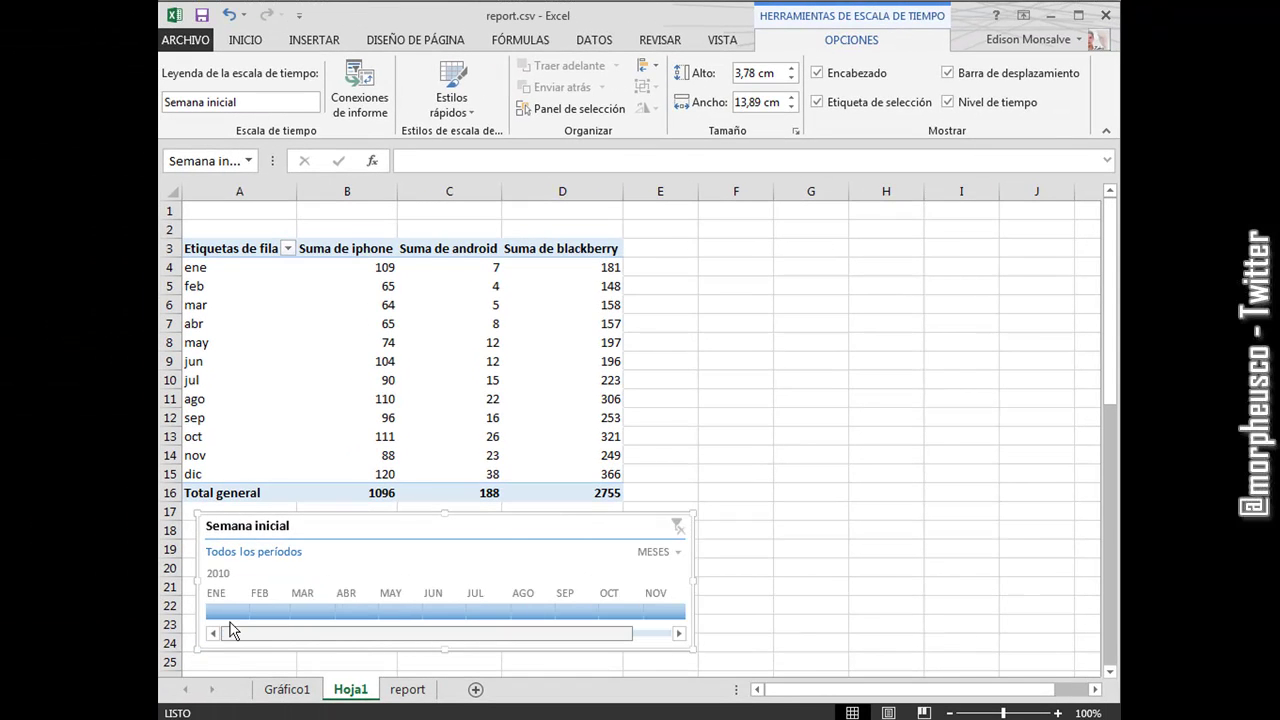
pyautogui.moveTo(396, 527); pyautogui.dragTo(390, 530)
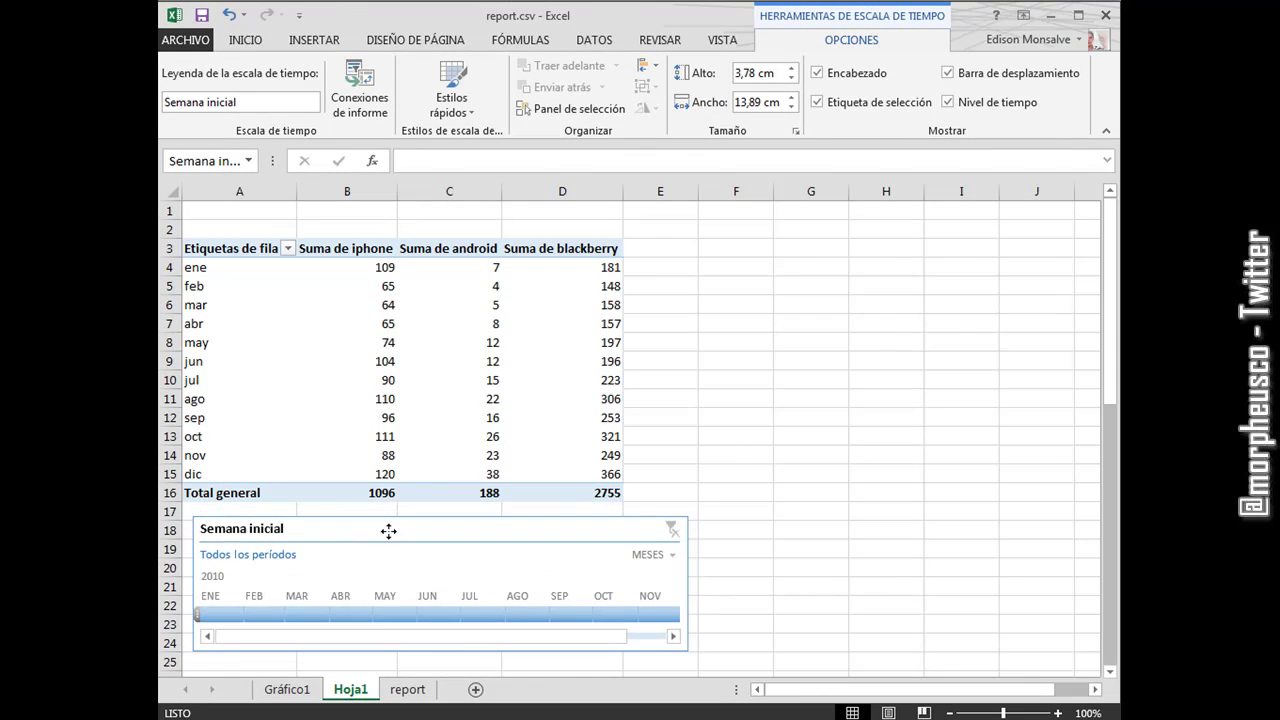
pyautogui.click(348, 626)
pyautogui.moveTo(348, 626); pyautogui.dragTo(421, 630)
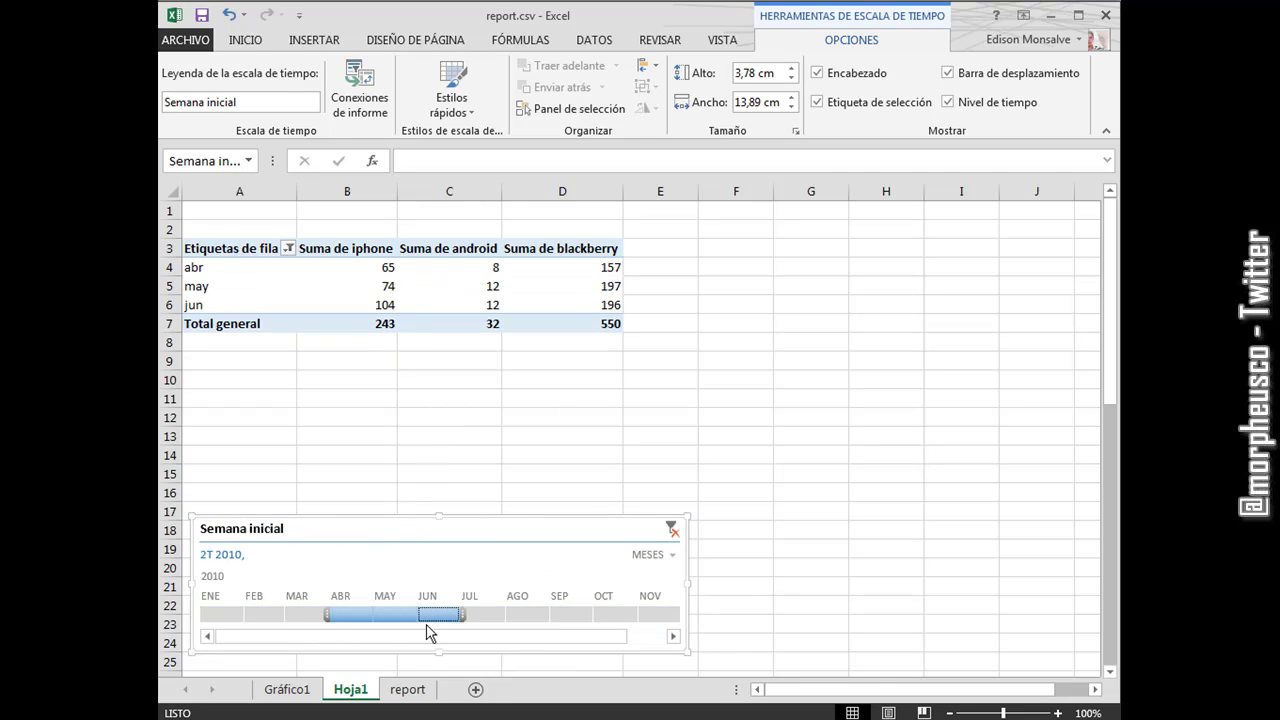
pyautogui.moveTo(326, 614); pyautogui.dragTo(282, 614)
pyautogui.moveTo(449, 623); pyautogui.dragTo(527, 620)
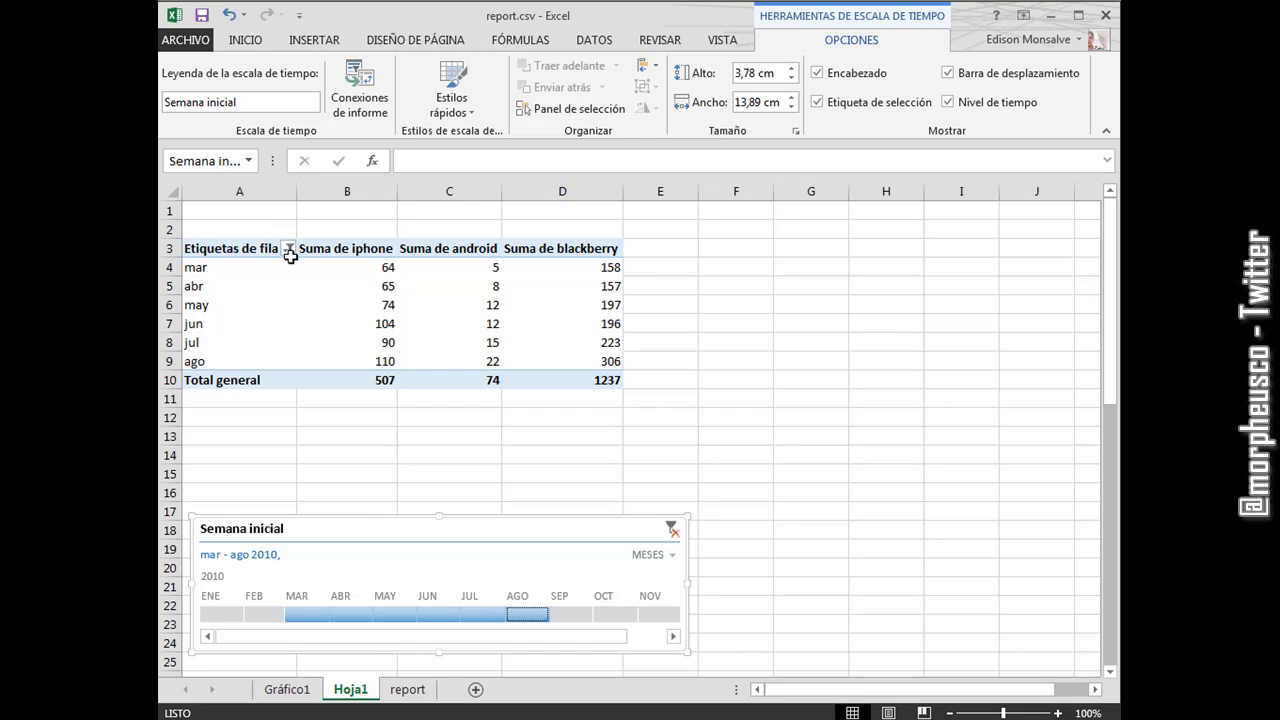
pyautogui.click(361, 290)
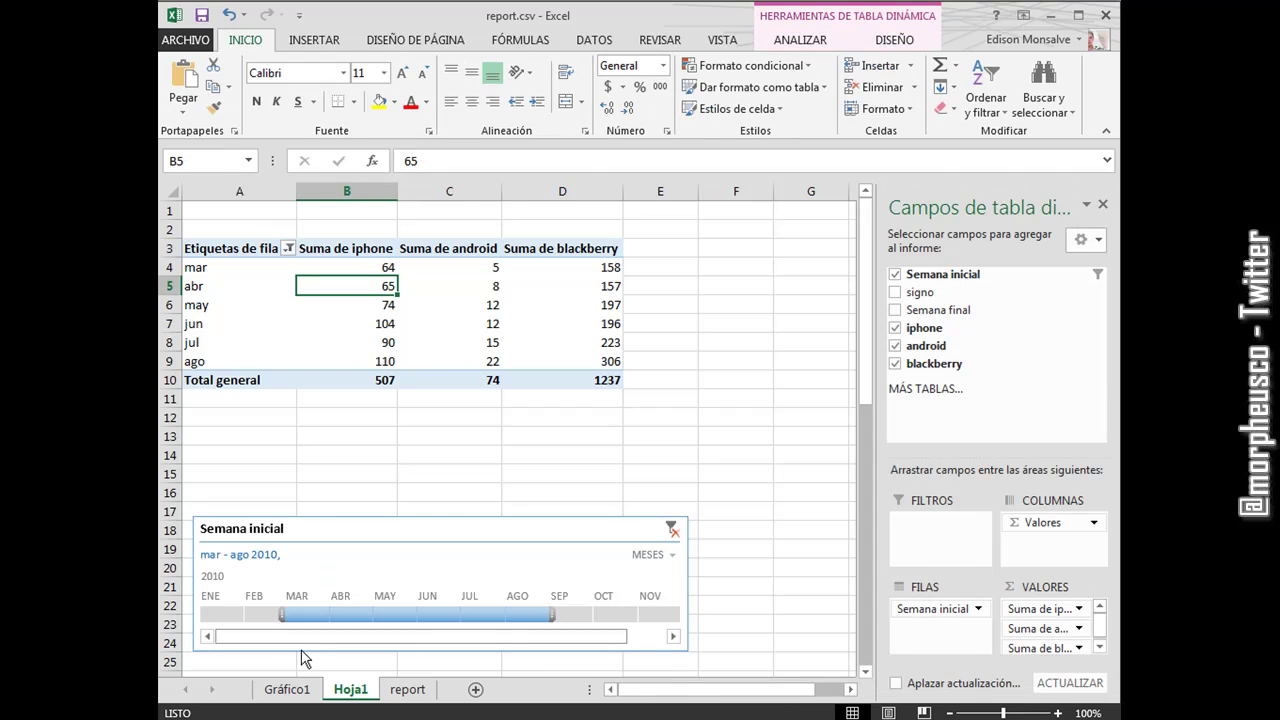
pyautogui.click(287, 689)
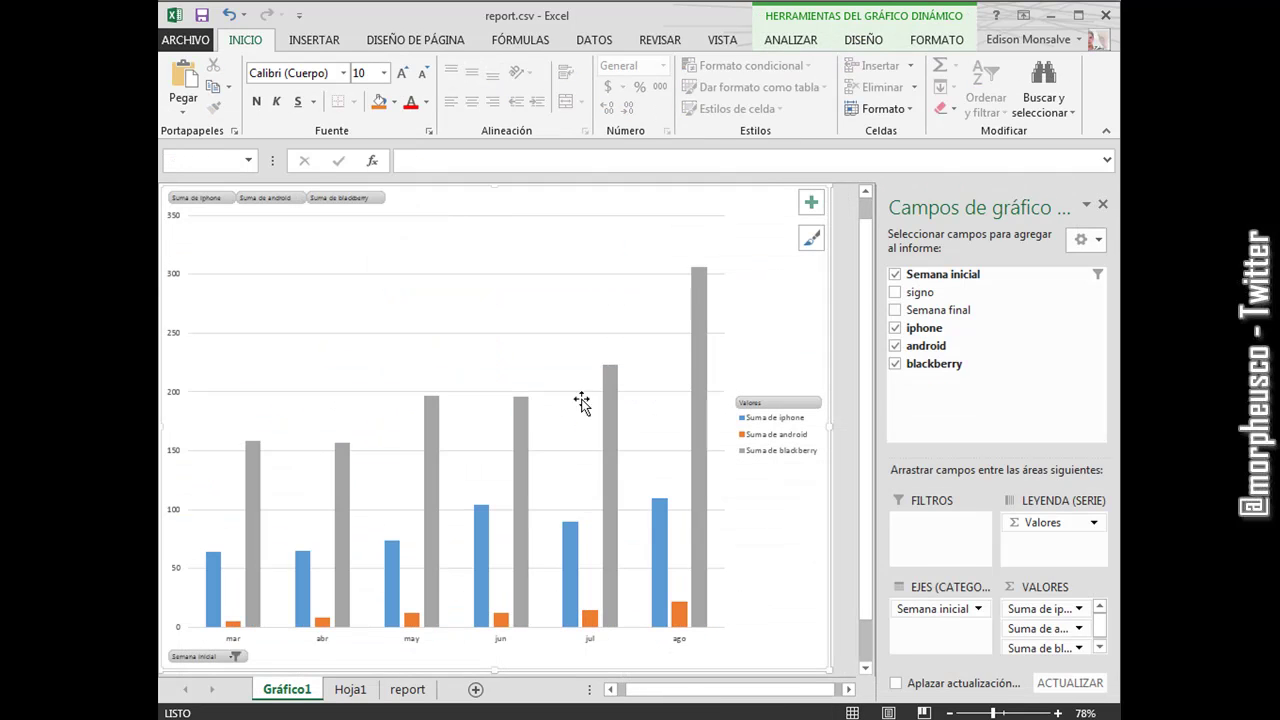
pyautogui.click(350, 690)
pyautogui.click(662, 398)
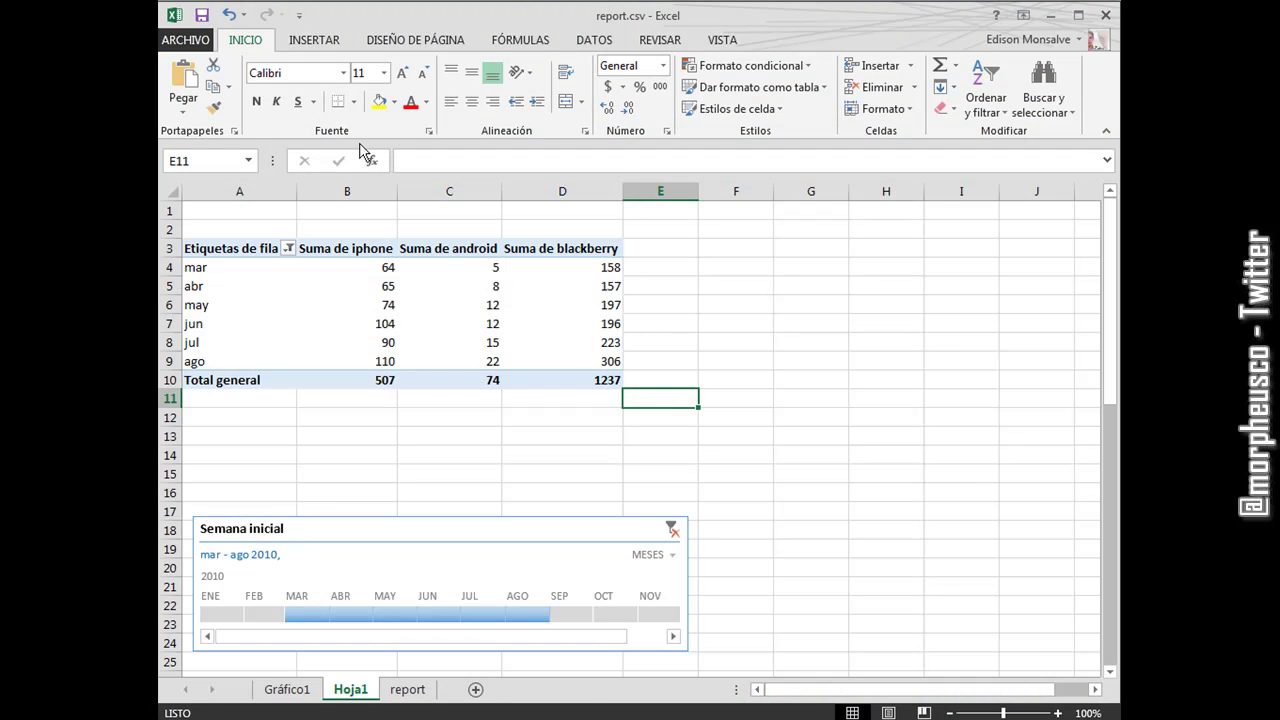
# - Set the timeline to October–December 2010 so the pivot totals read 319, 87 and 936
pyautogui.click(447, 286)
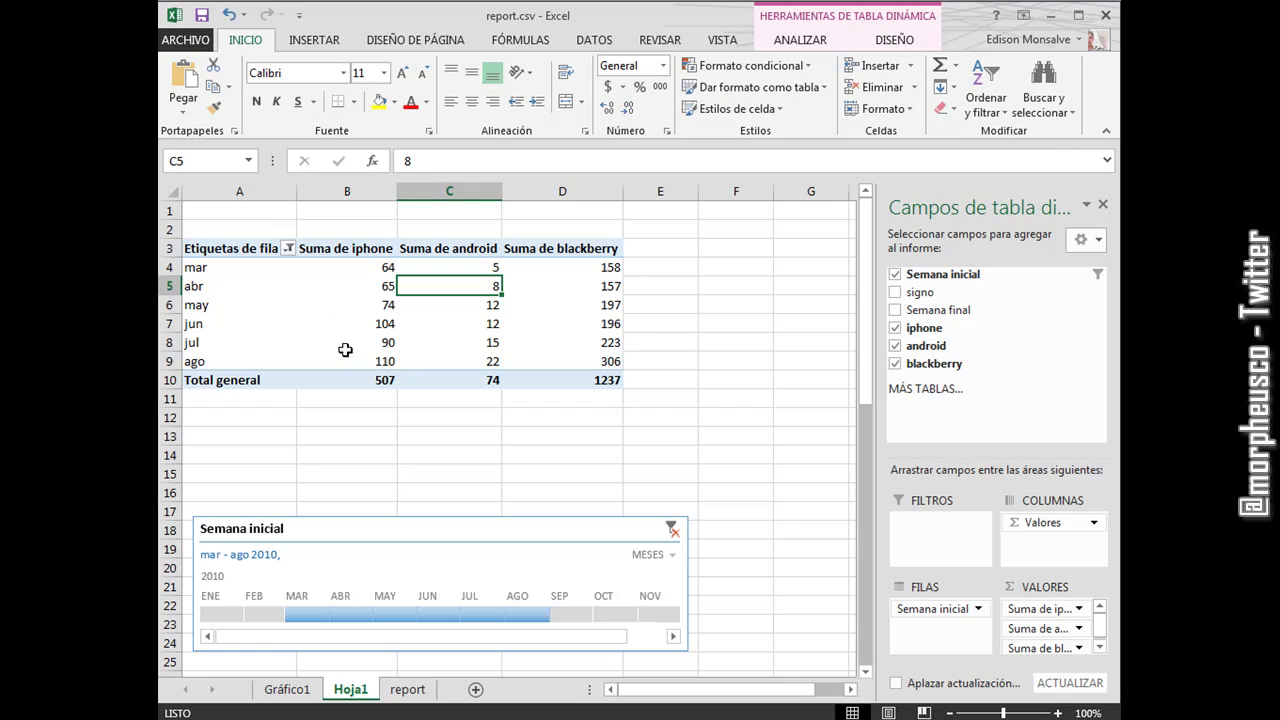
pyautogui.moveTo(540, 614)
pyautogui.moveTo(610, 614)
pyautogui.mouseDown()
pyautogui.moveTo(670, 614)
pyautogui.moveTo(652, 645)
pyautogui.mouseUp()
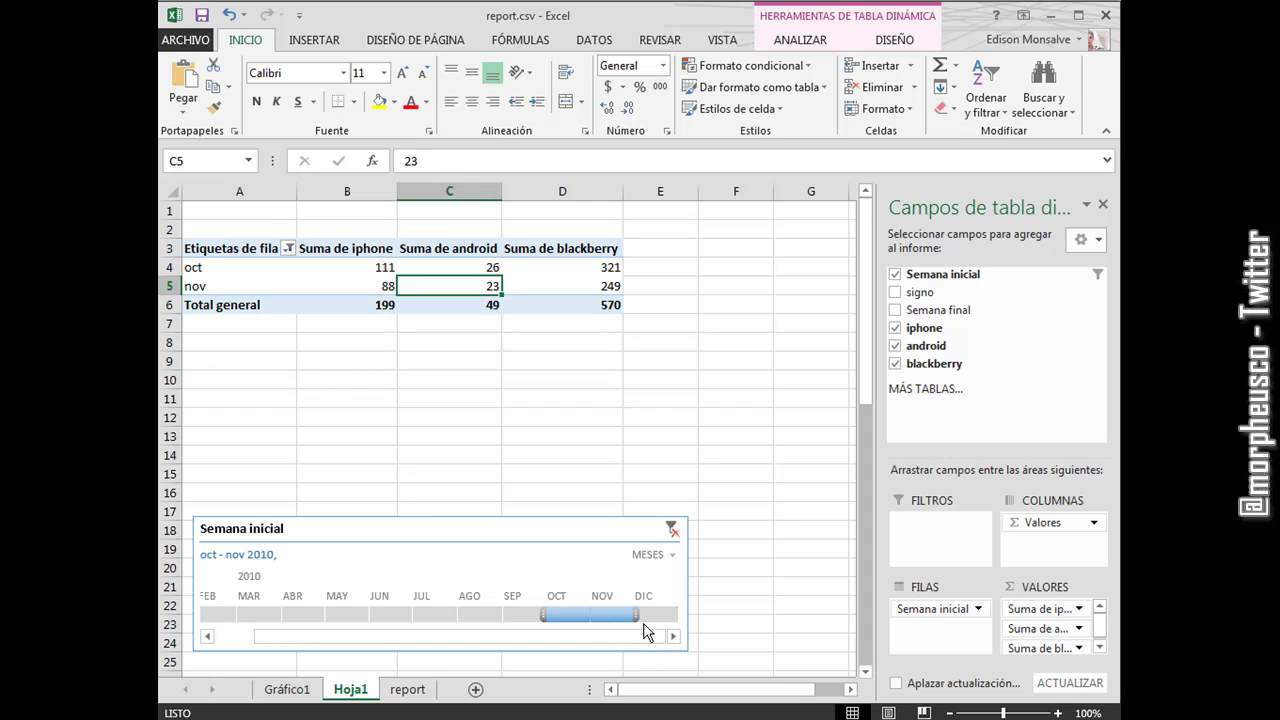
pyautogui.click(655, 614)
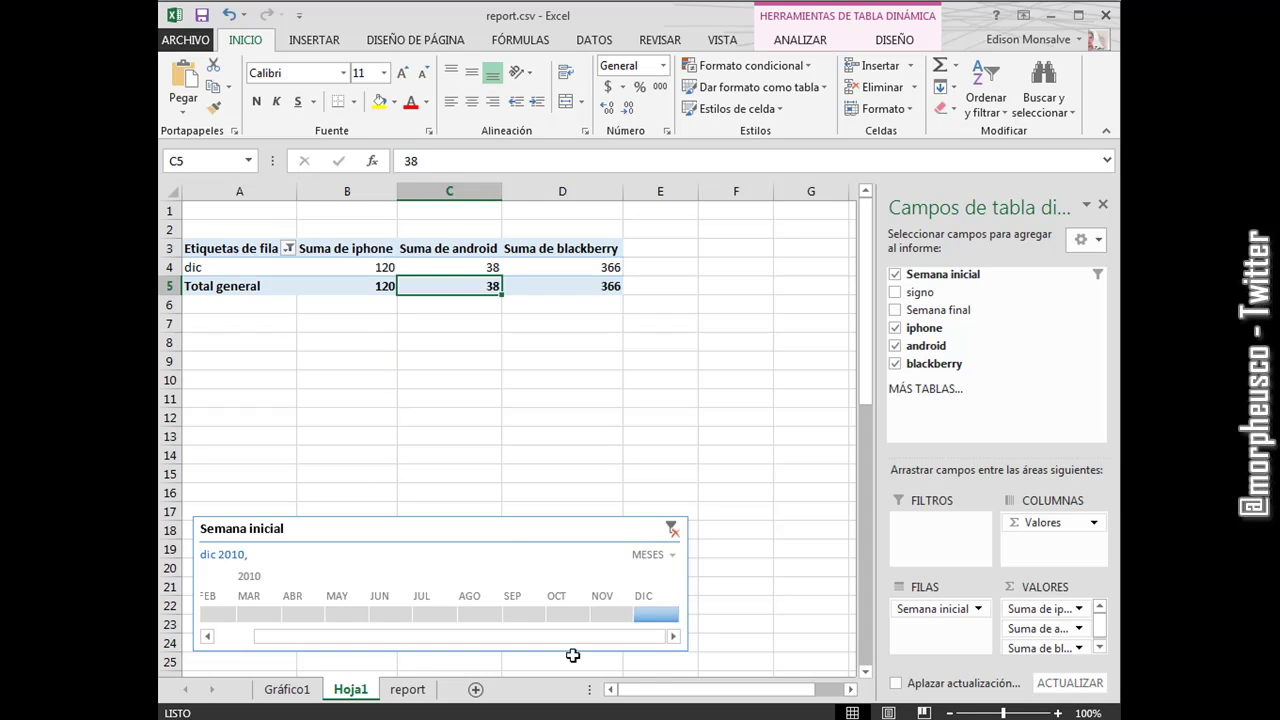
pyautogui.moveTo(565, 614); pyautogui.dragTo(672, 625)
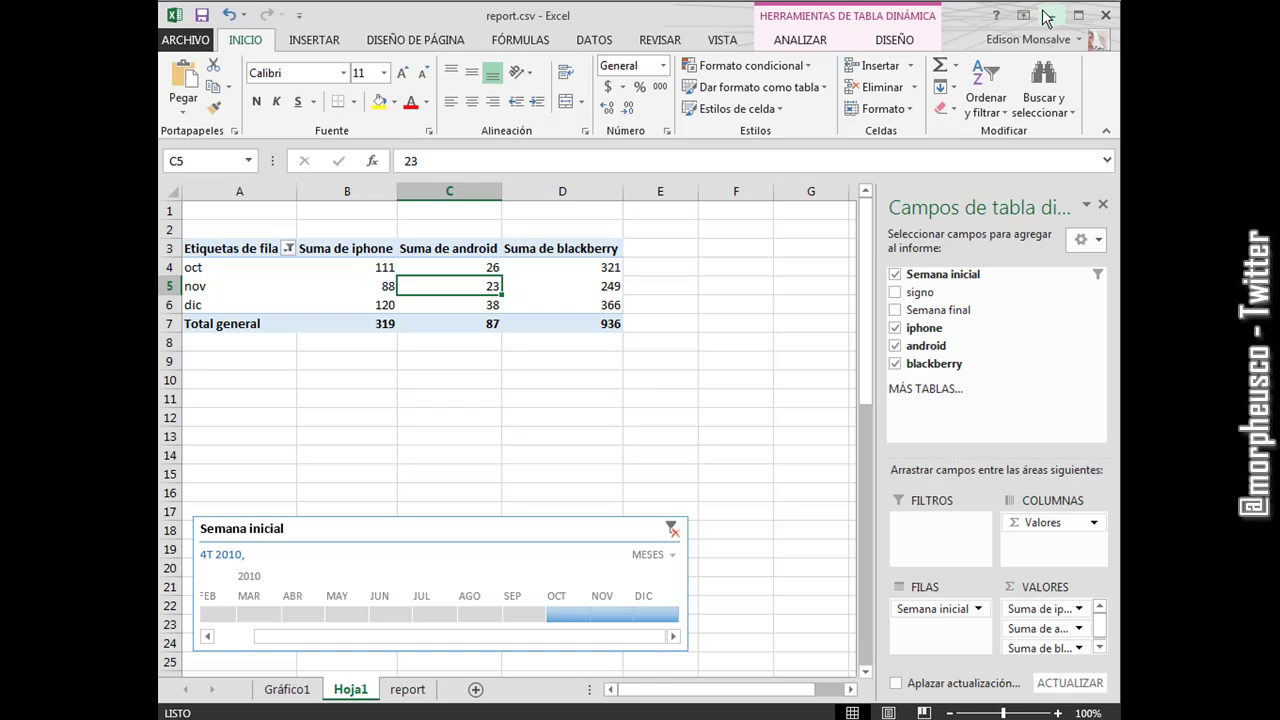
# - Minimize Excel, check the Trends chart's embed code, then return to the Google Trends home page
pyautogui.click(1046, 16)
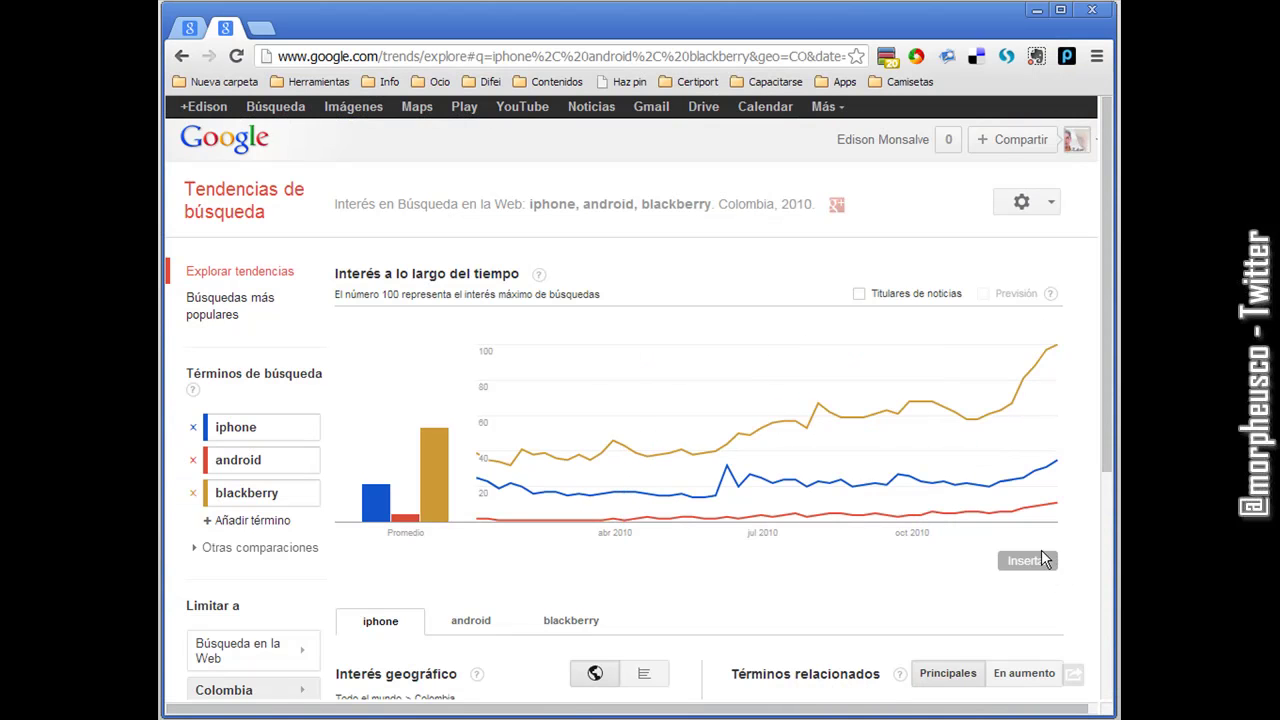
pyautogui.click(1025, 561)
pyautogui.click(448, 512)
pyautogui.click(189, 27)
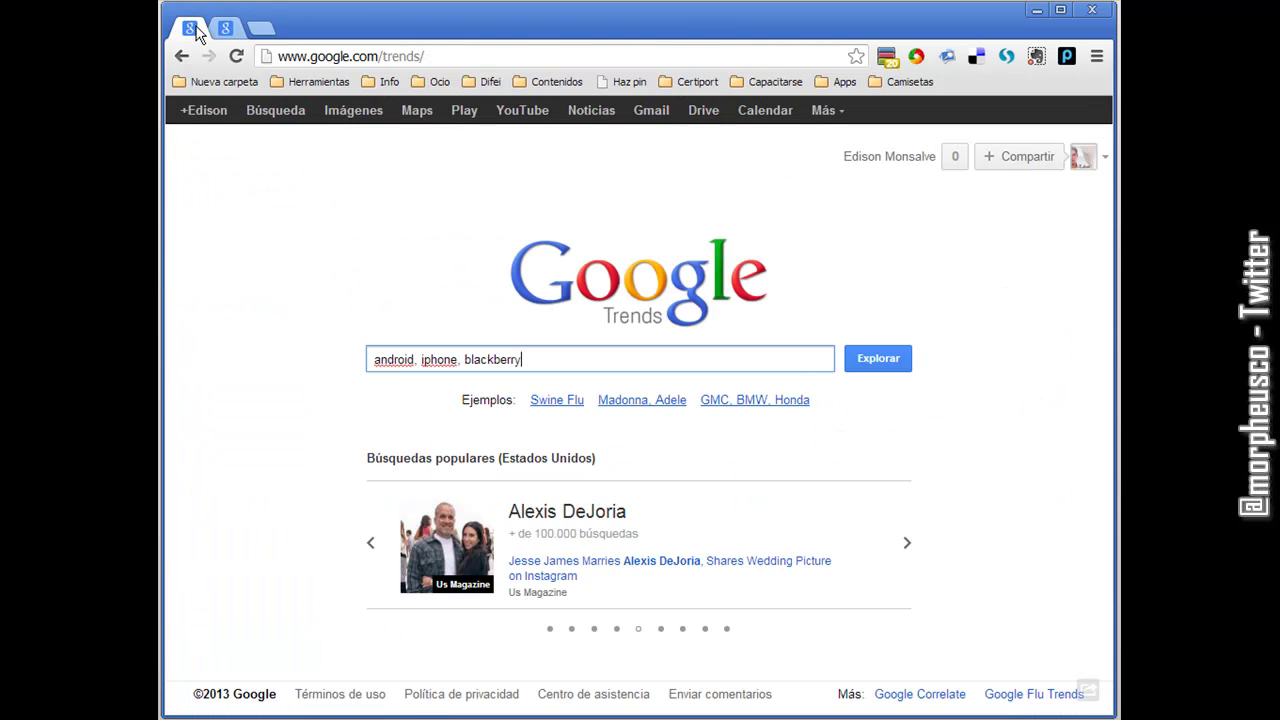
pyautogui.click(295, 233)
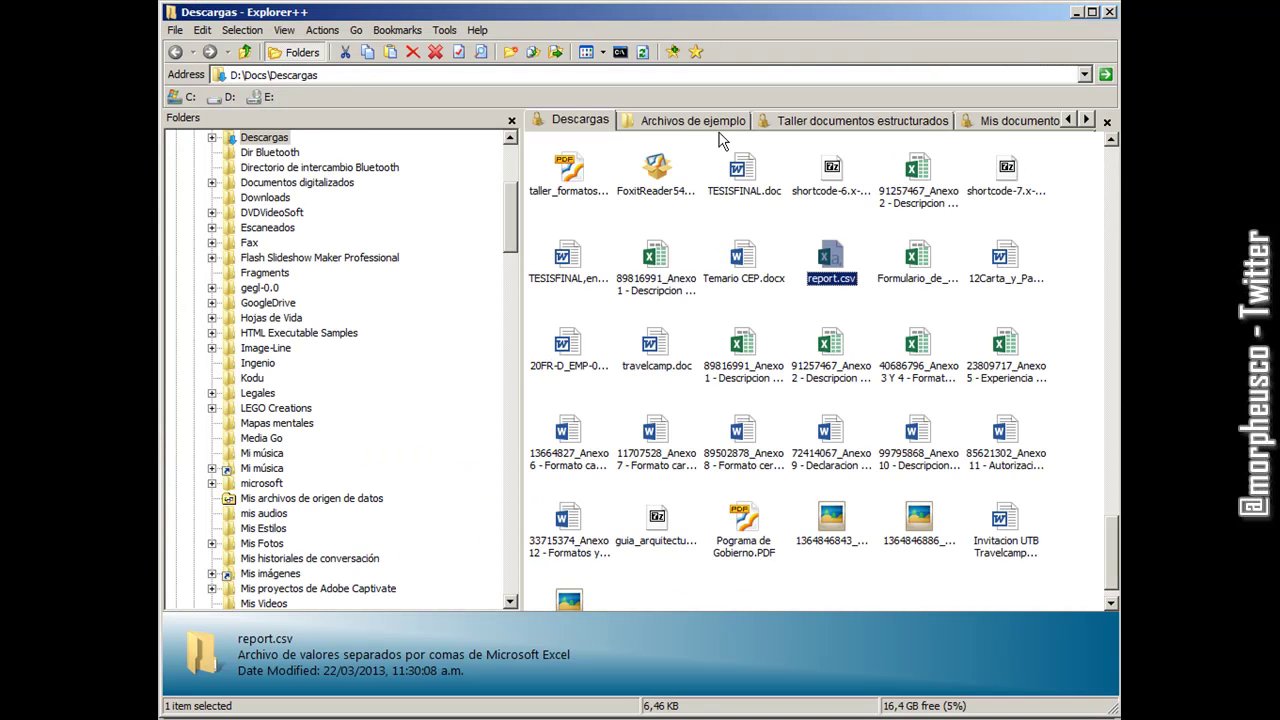
# - Open Texto Delimitado.txt from Archivos de ejemplo and highlight one of its semicolon separators
pyautogui.click(705, 122)
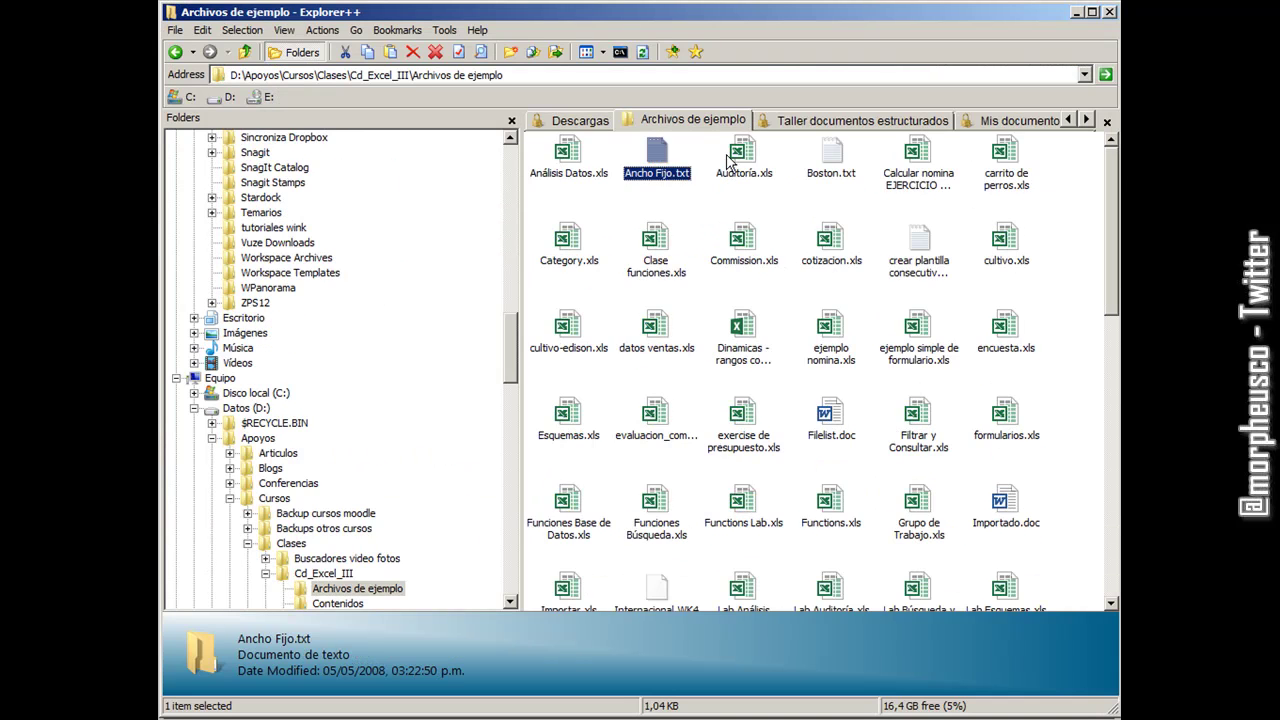
pyautogui.moveTo(1116, 258); pyautogui.dragTo(1116, 530)
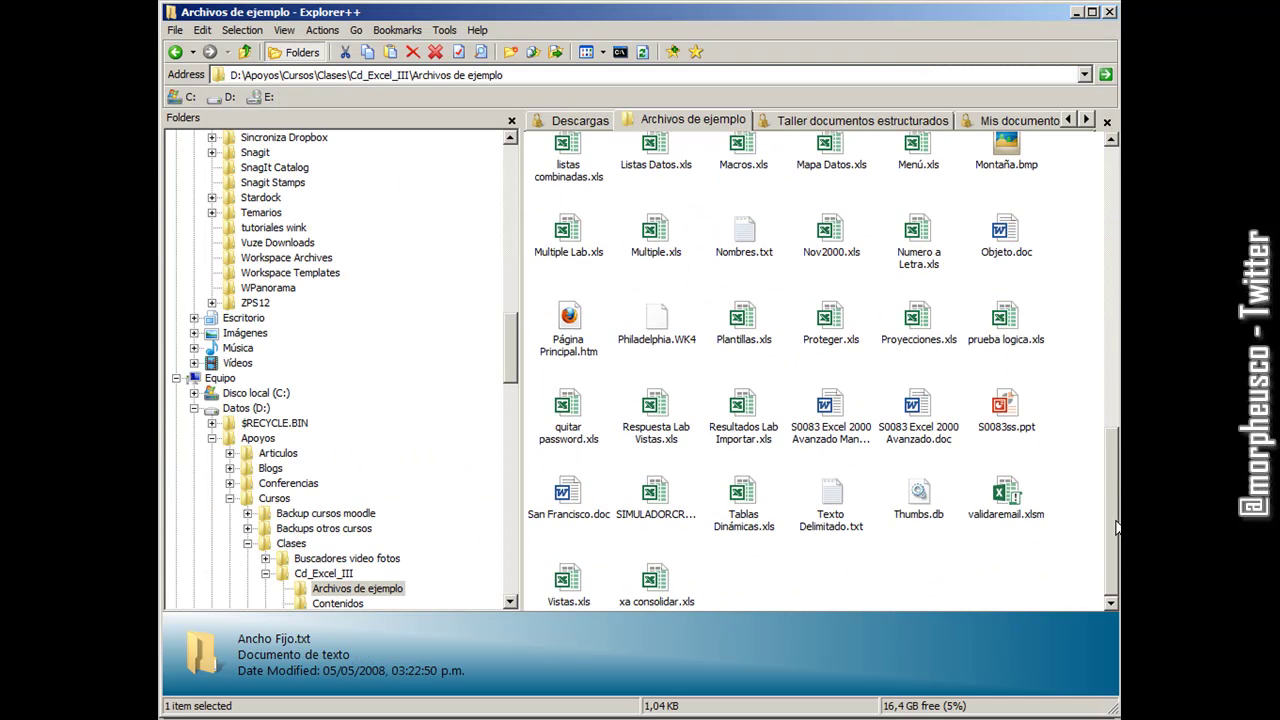
pyautogui.doubleClick(831, 508)
pyautogui.moveTo(654, 352); pyautogui.dragTo(668, 280)
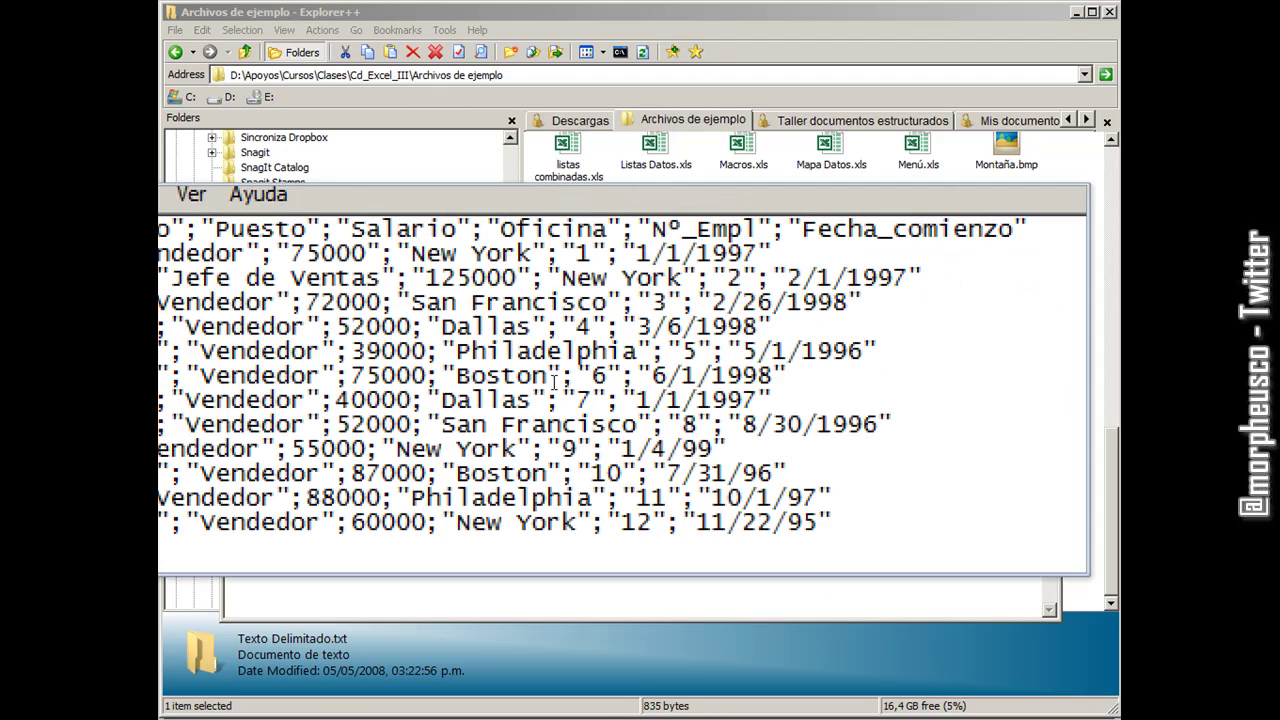
pyautogui.moveTo(550, 353); pyautogui.dragTo(564, 353)
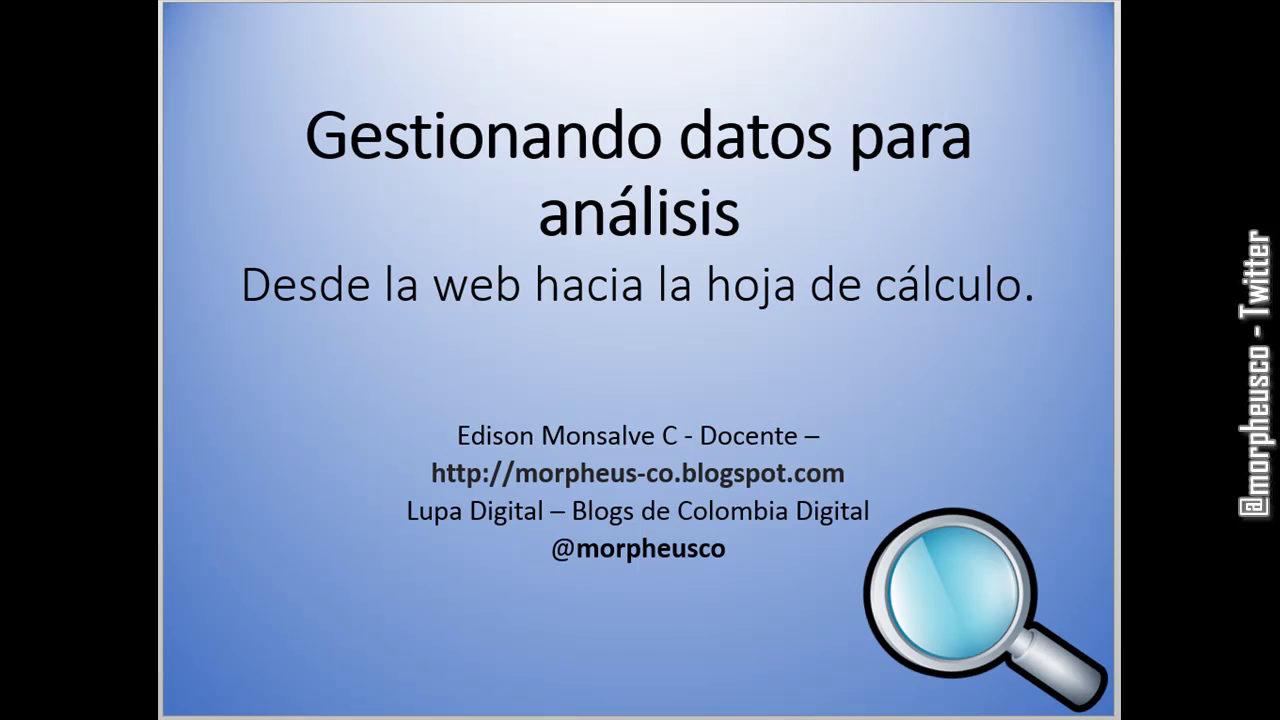
pyautogui.press('Right')
pyautogui.press('Right')
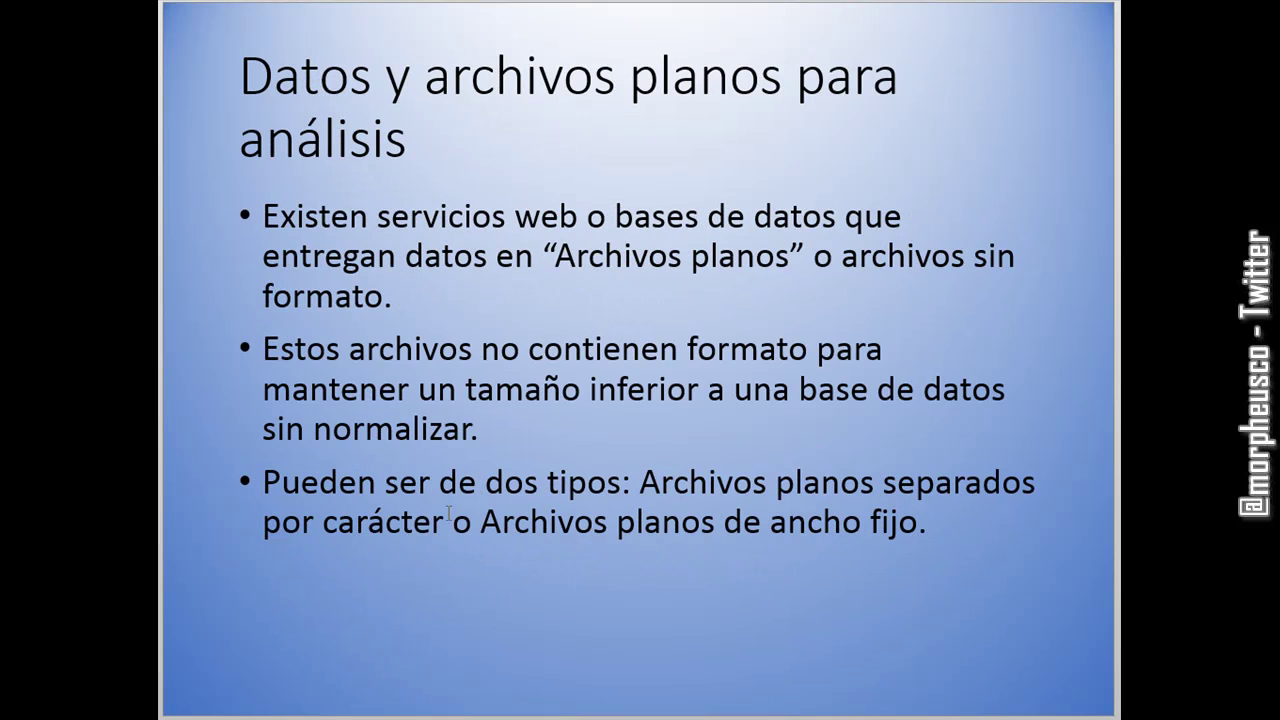
pyautogui.doubleClick(383, 521)
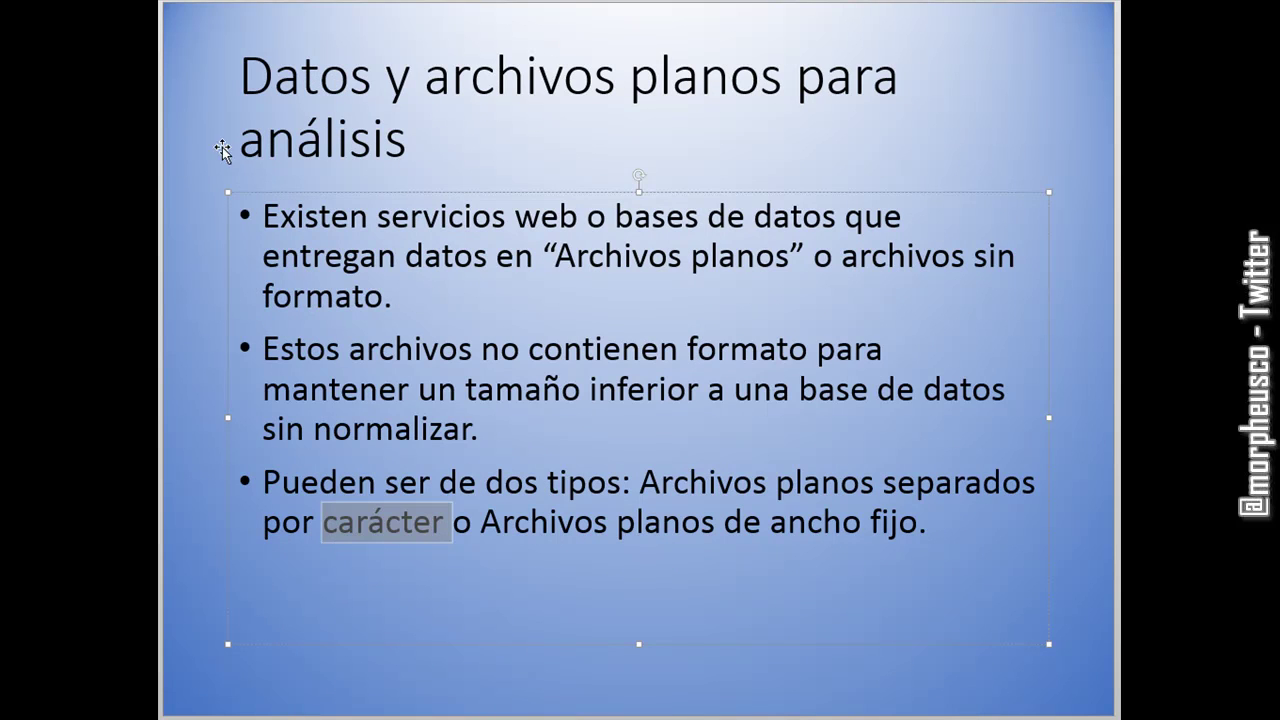
pyautogui.click(190, 128)
pyautogui.press('Left')
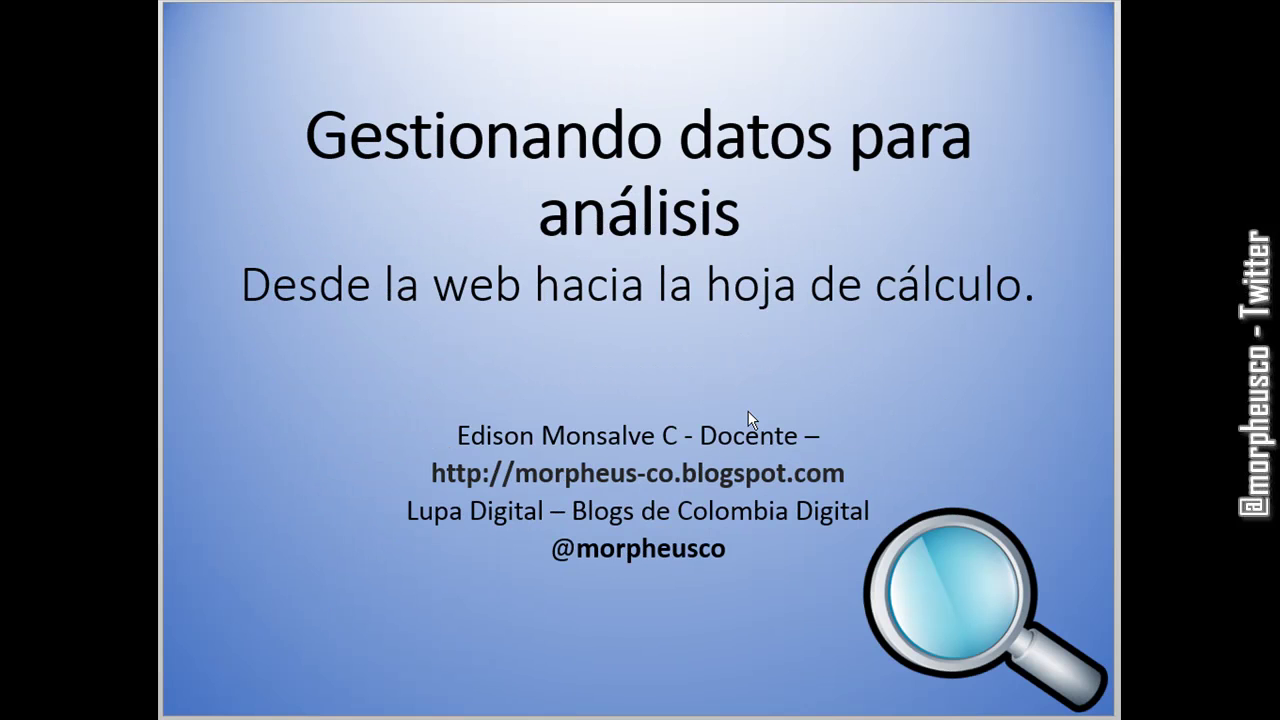